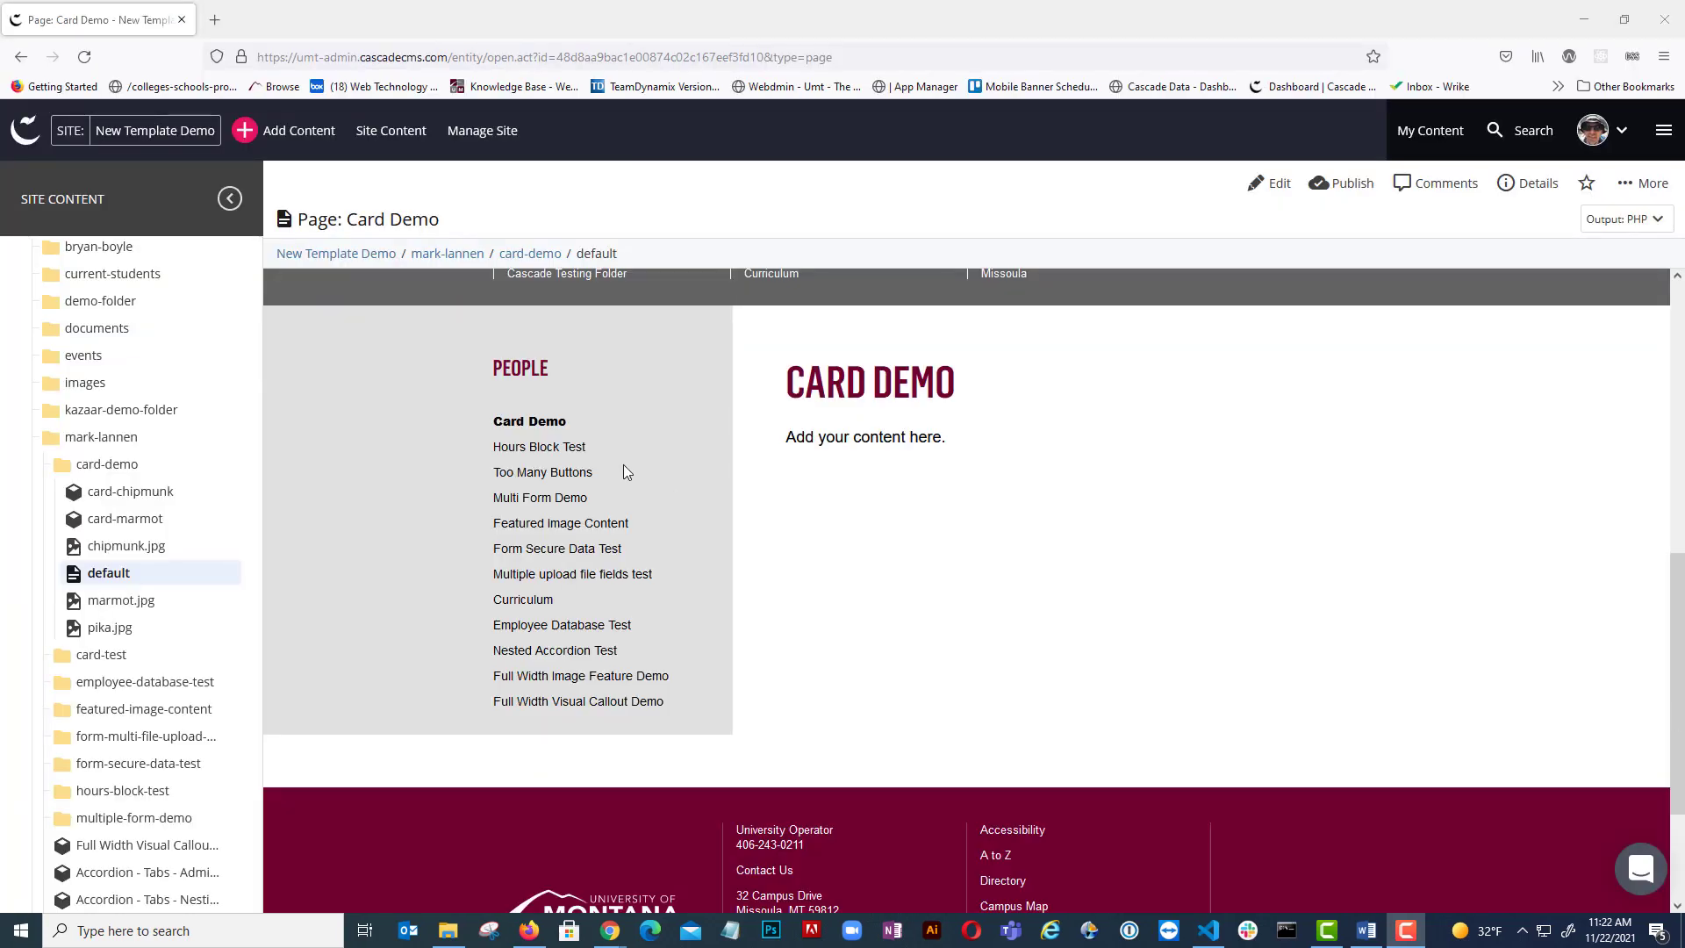
# Step: Create a new card row block in the card-demo folder and name it "card - pika"
pyautogui.click(298, 130)
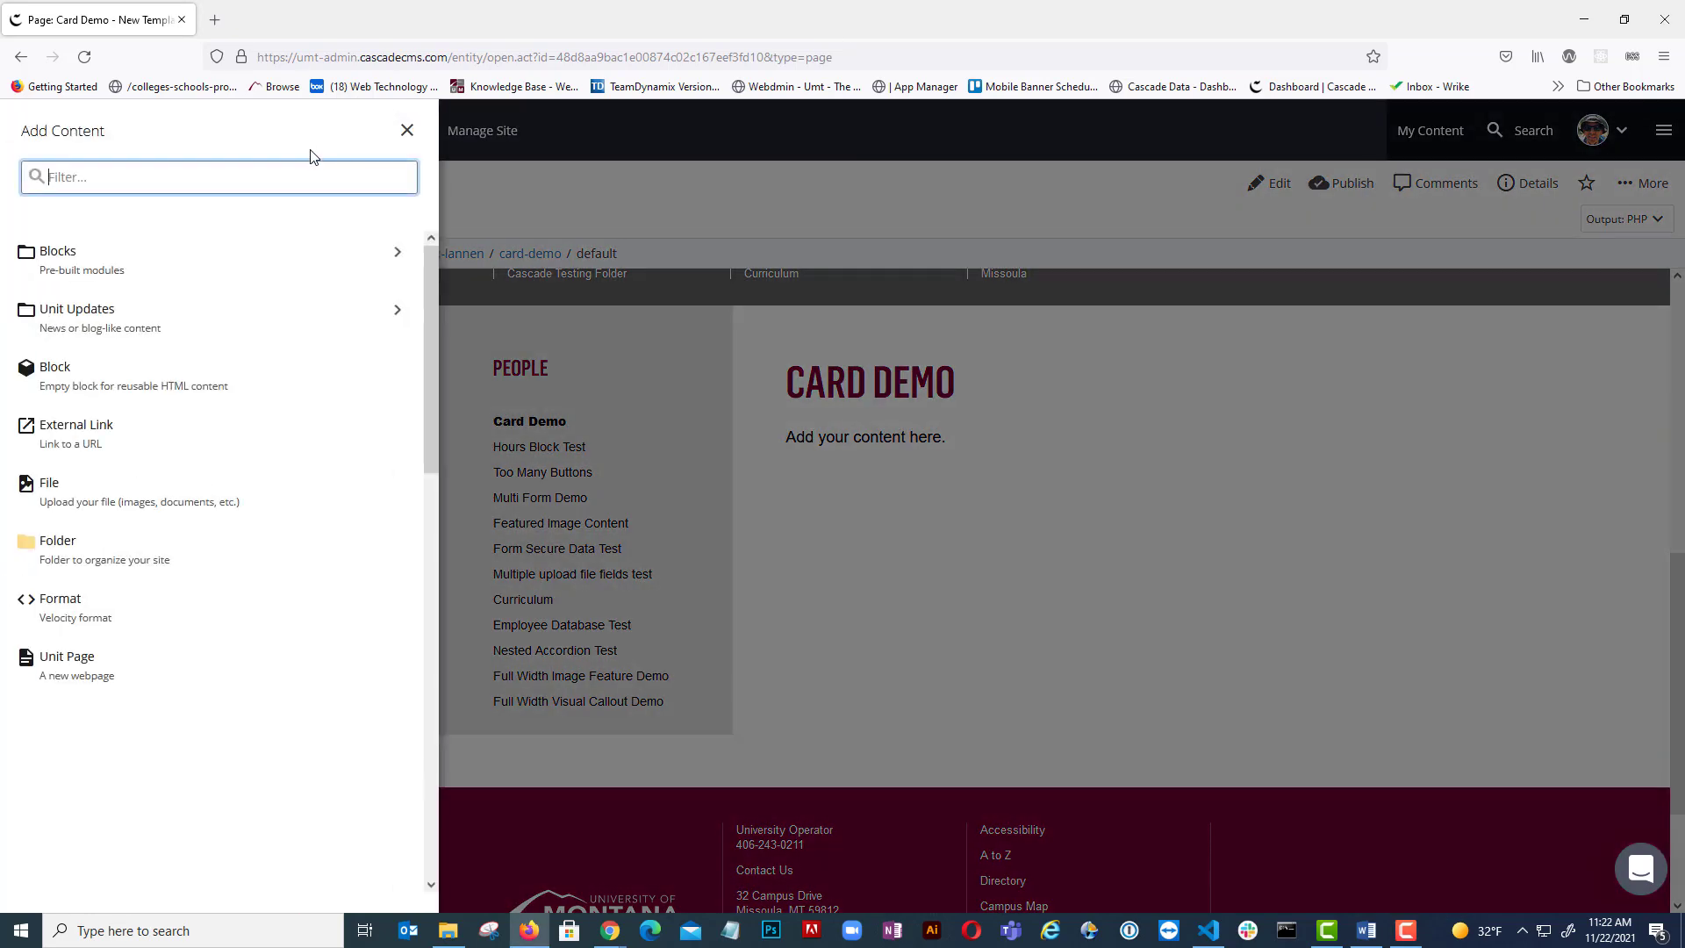
pyautogui.click(261, 264)
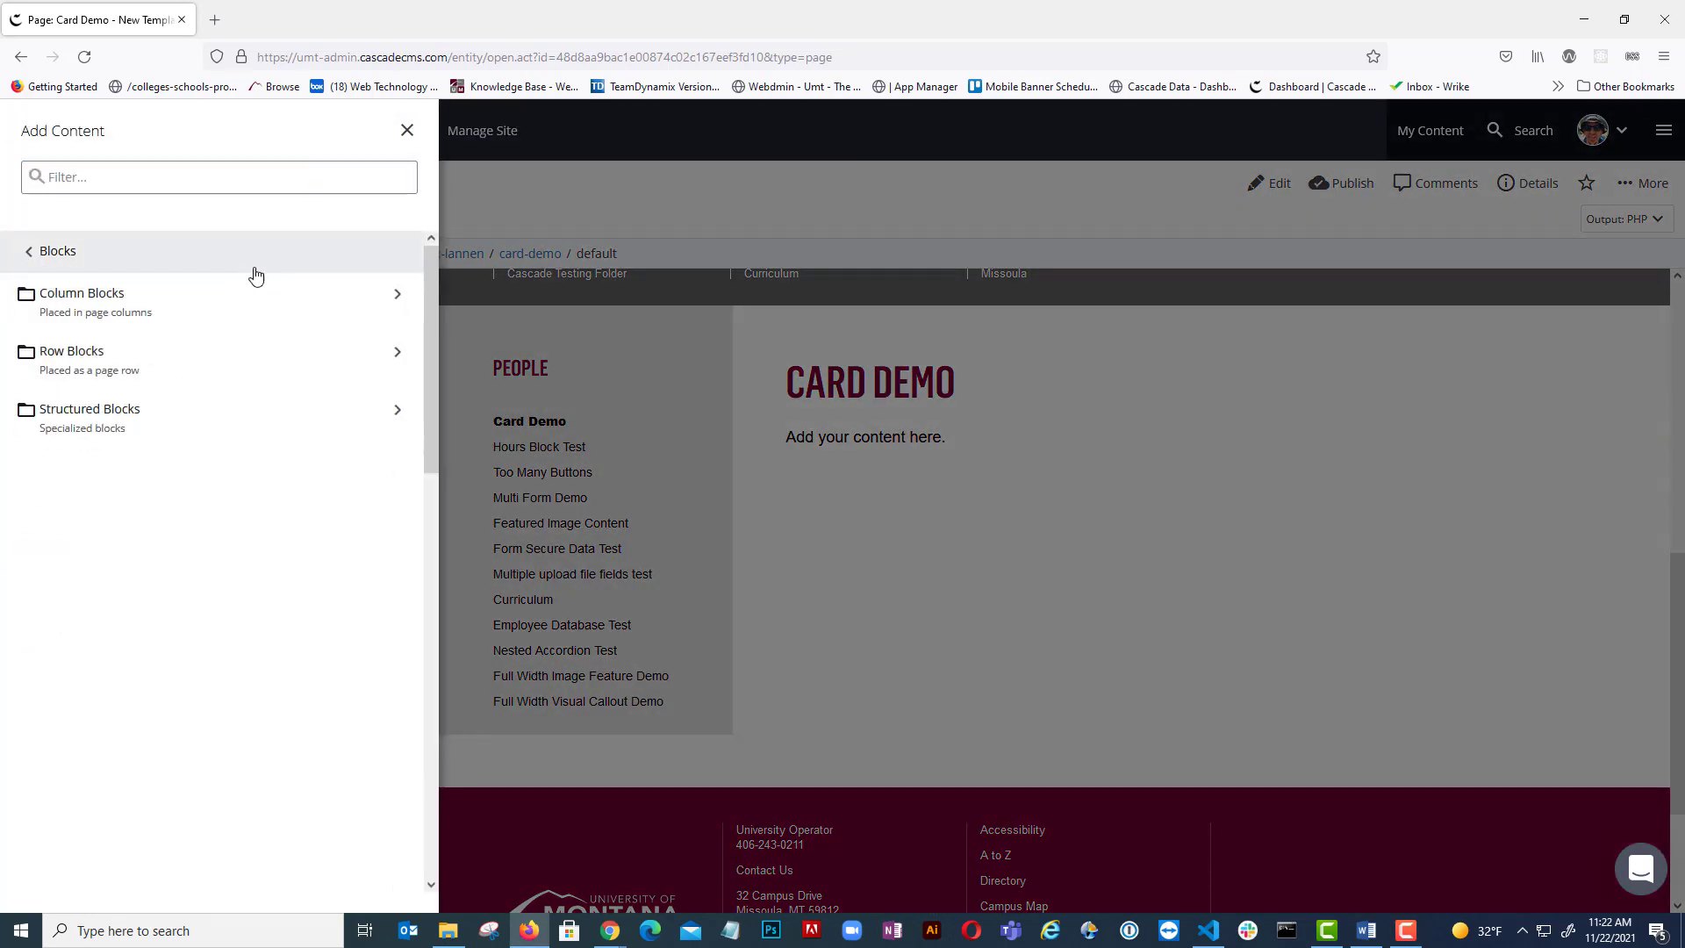
pyautogui.click(252, 361)
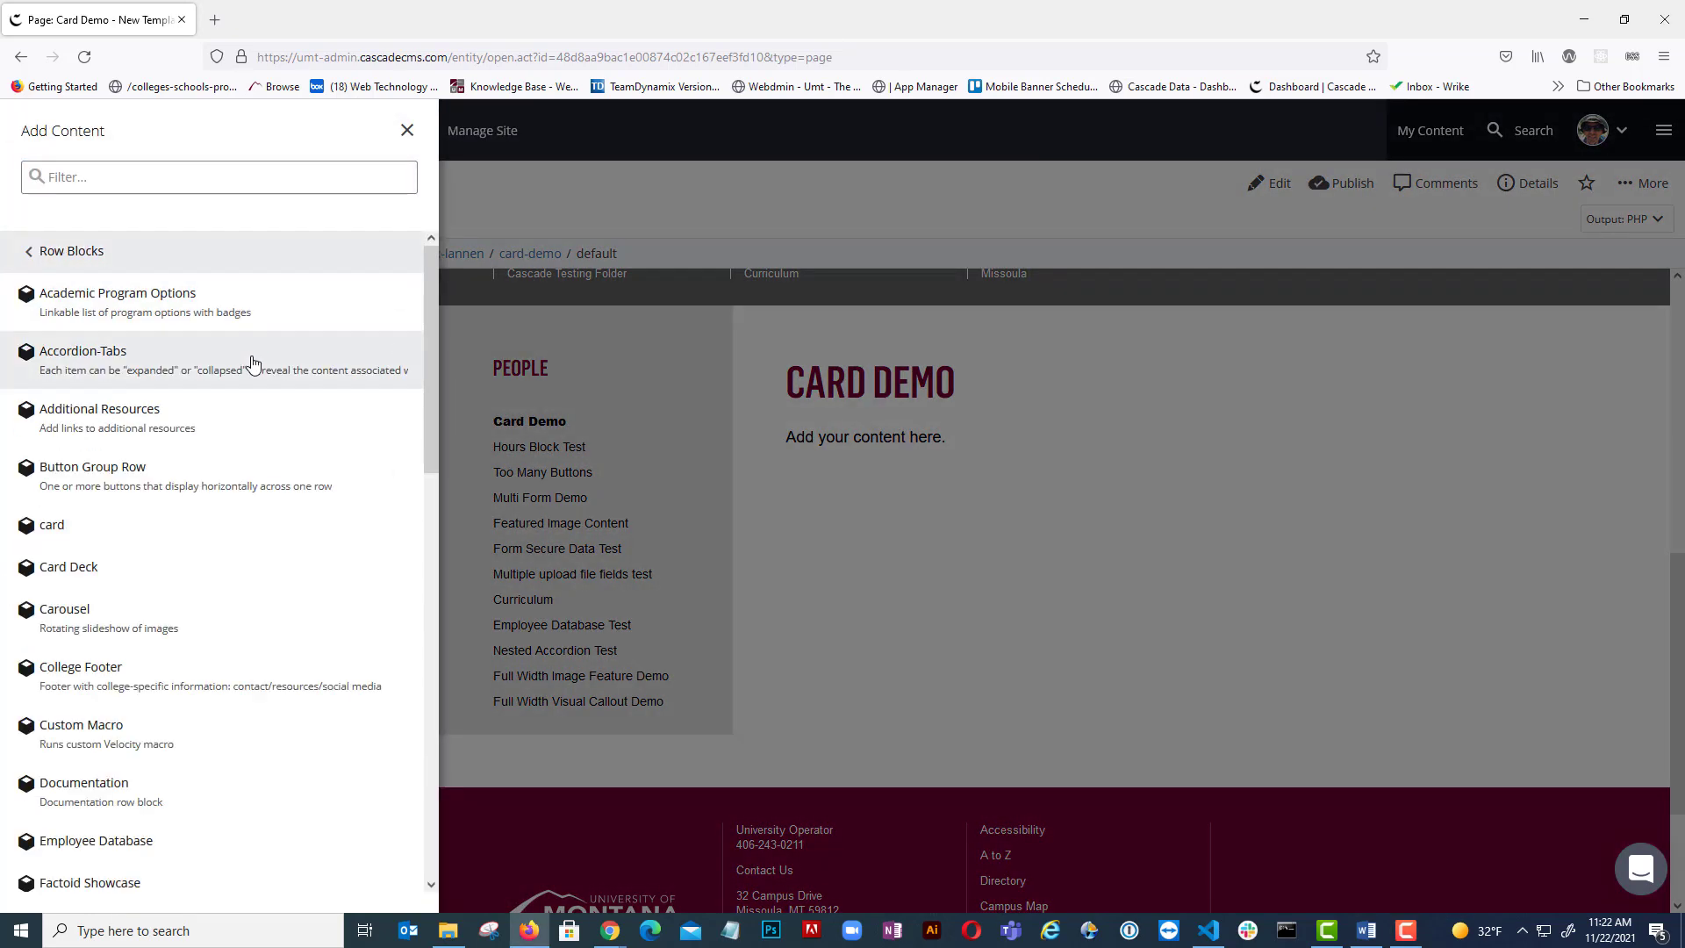
pyautogui.click(235, 527)
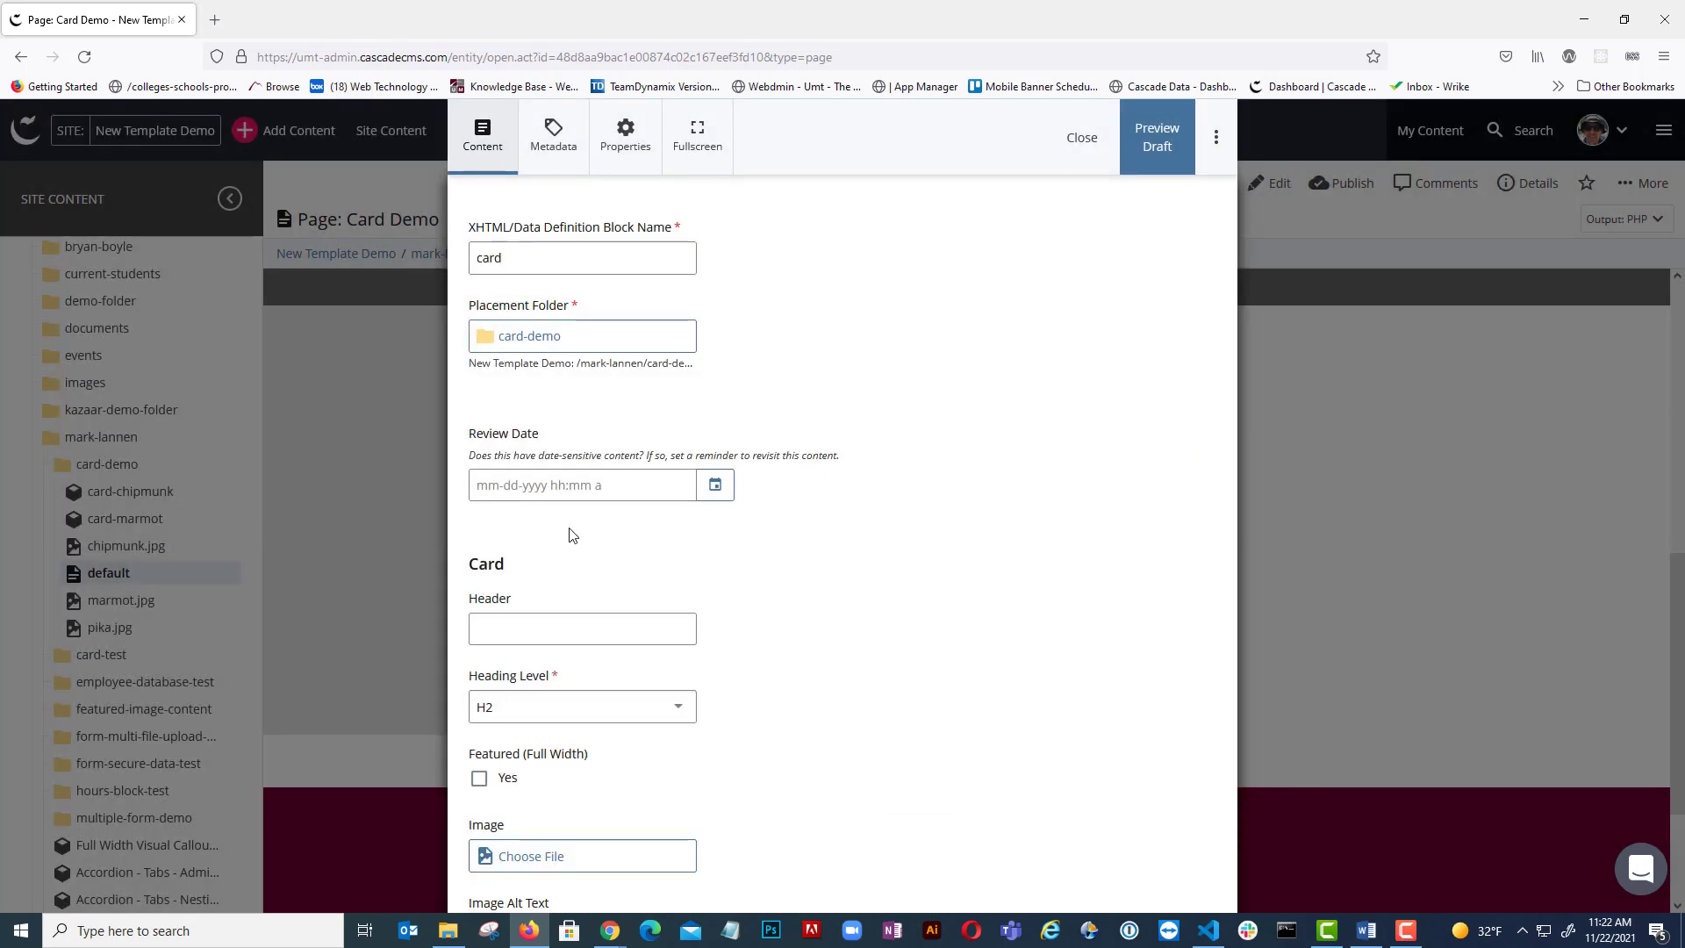
pyautogui.click(591, 258)
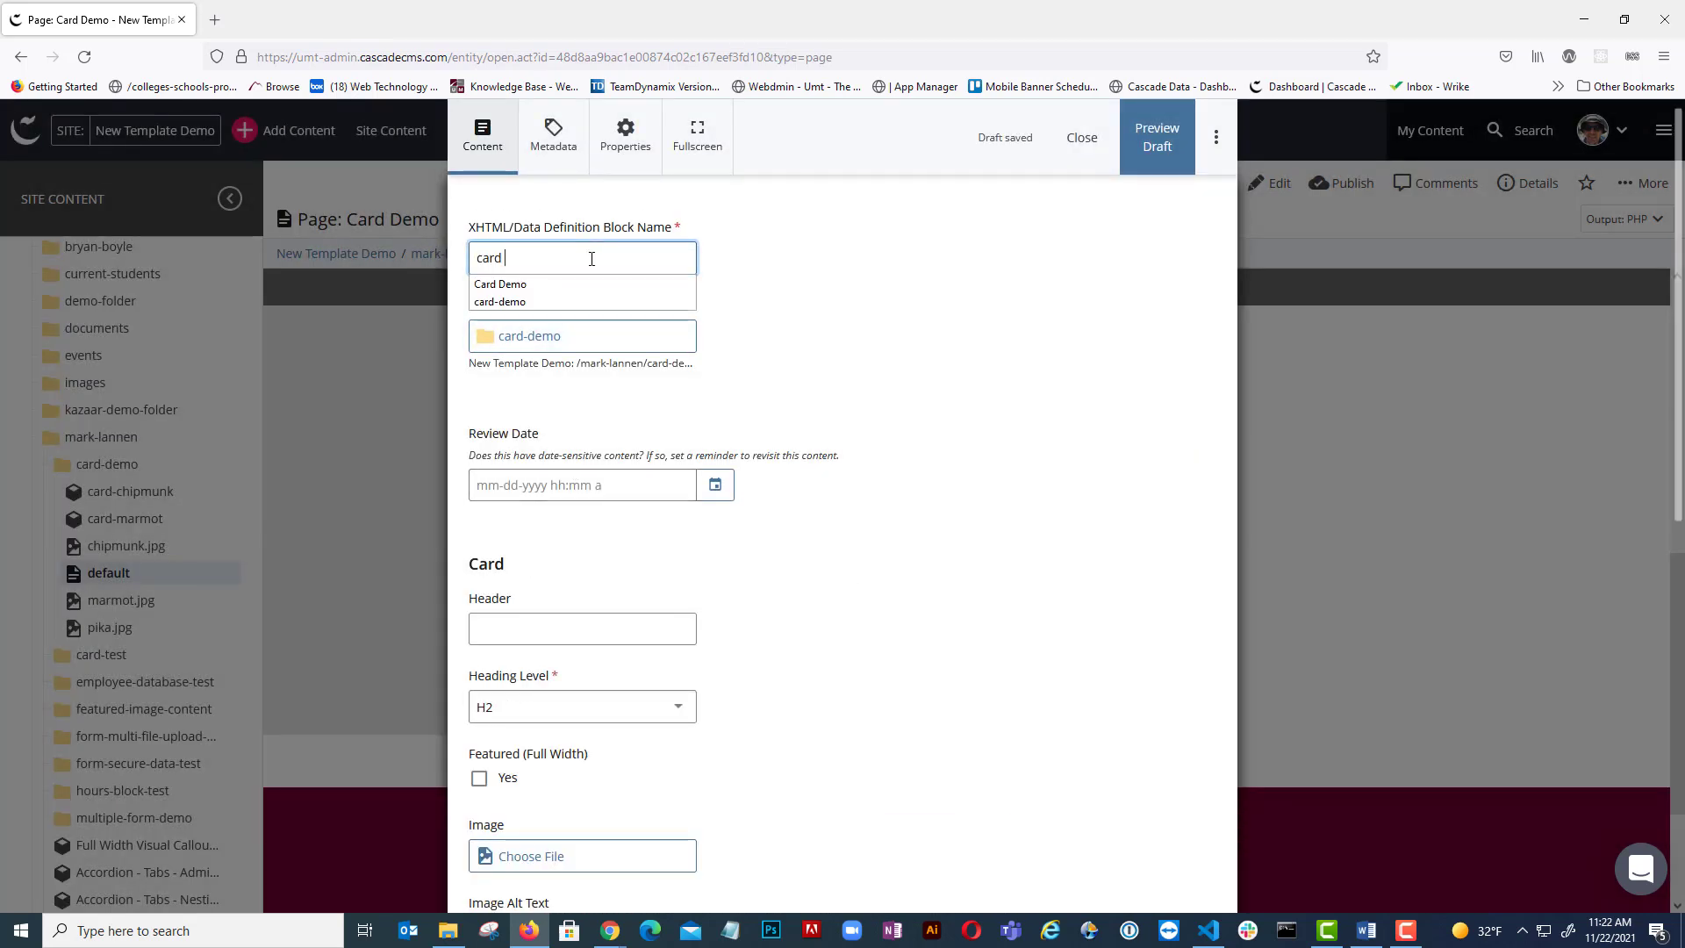
pyautogui.write('-pika')
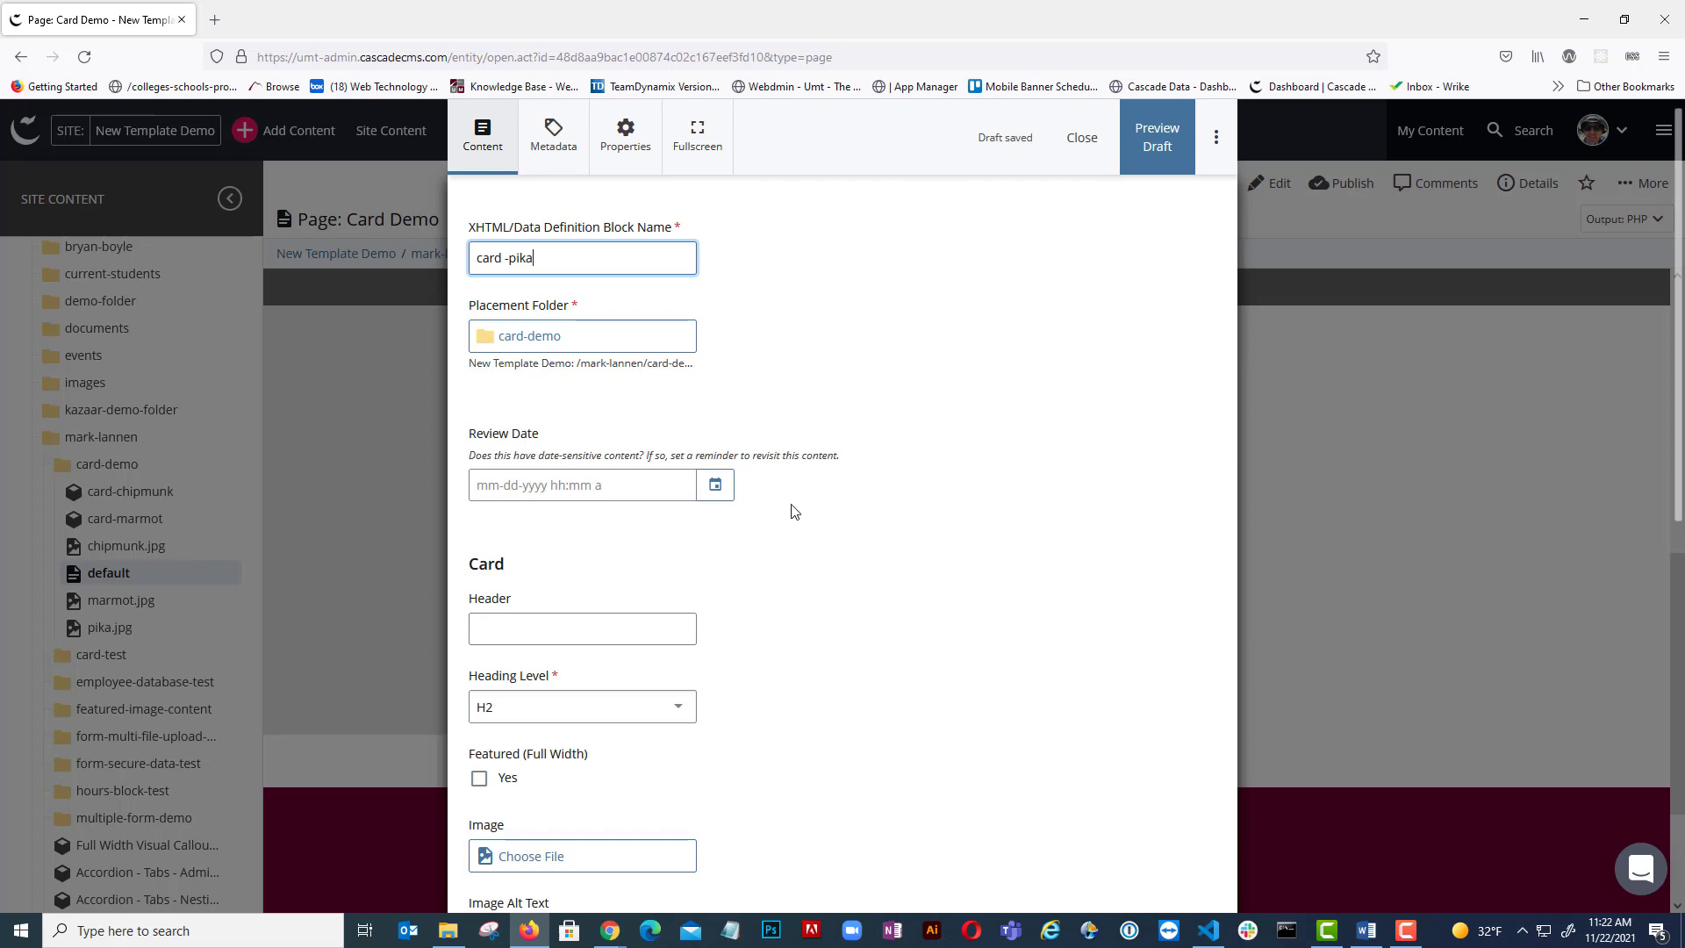
# Step: Set the card's header to "Pika" and choose pika.jpg from the Cascade Support images as its image
pyautogui.click(511, 625)
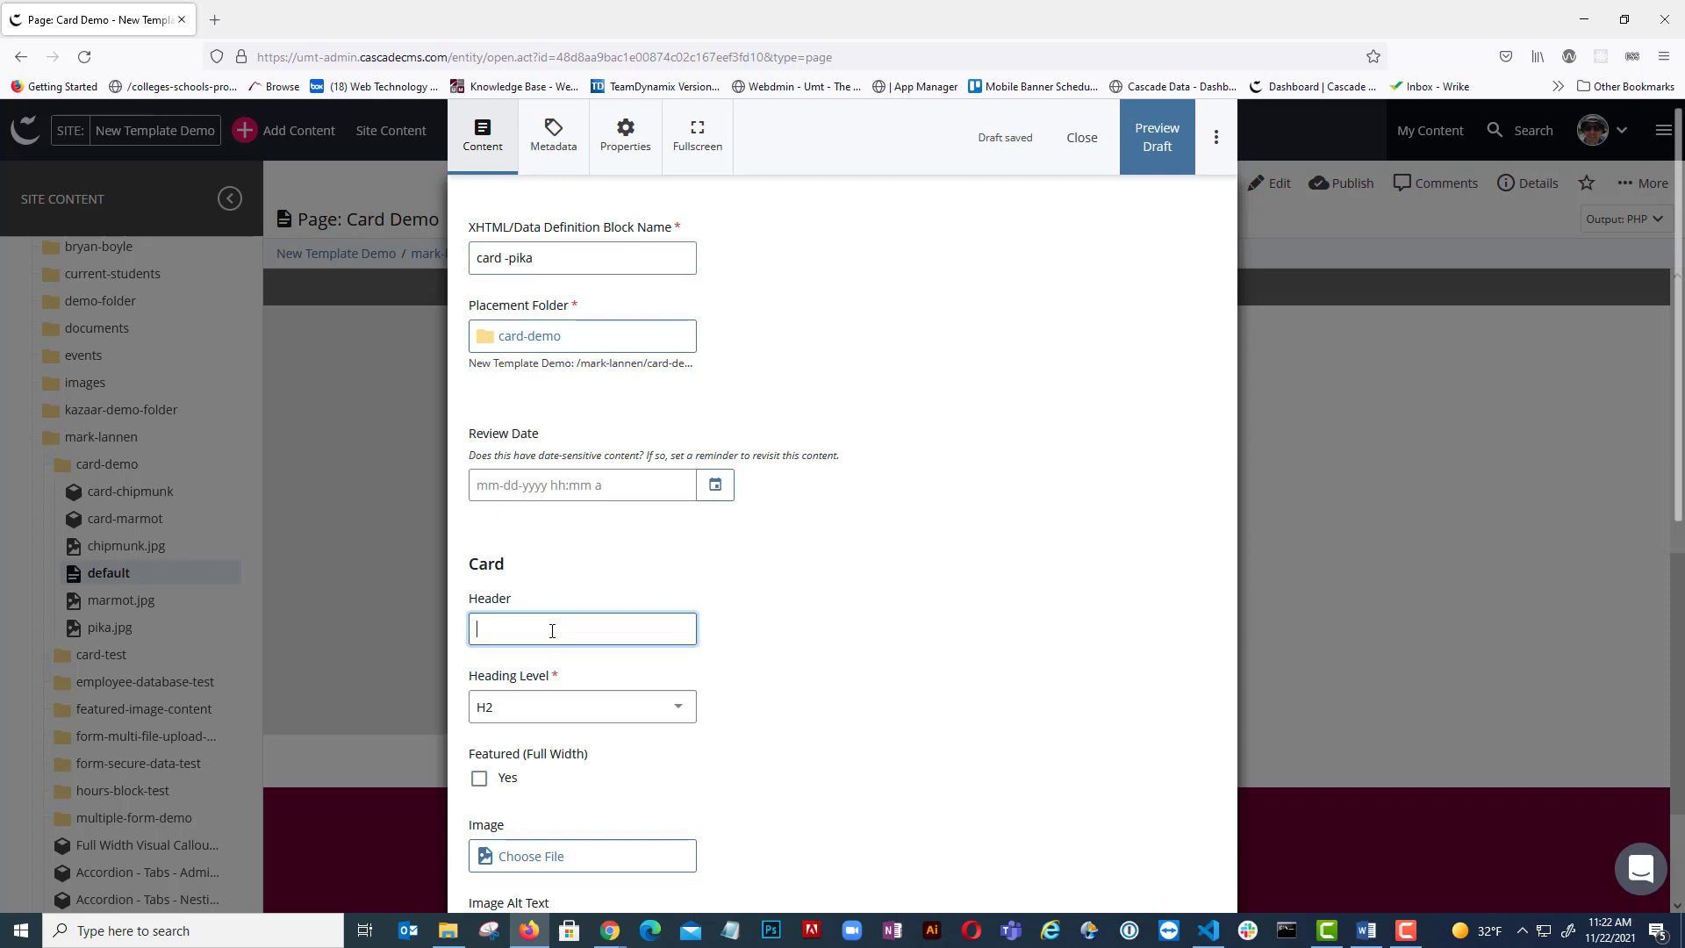
pyautogui.write('Pika')
pyautogui.scroll(-3, 676, 703)
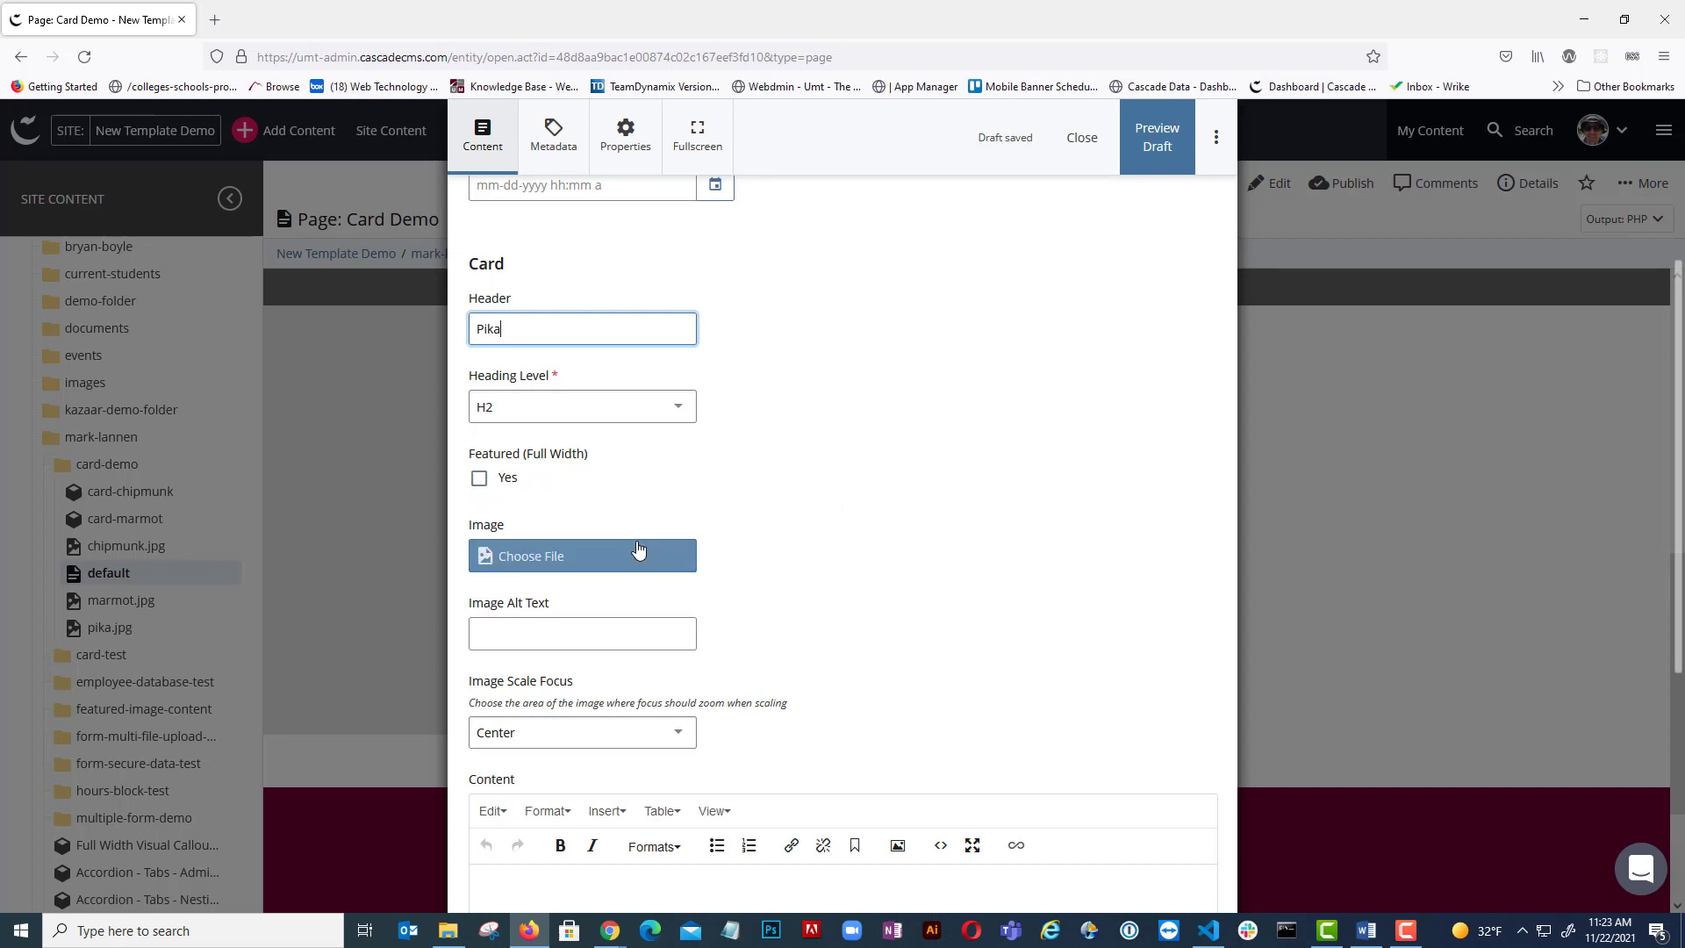
pyautogui.click(600, 554)
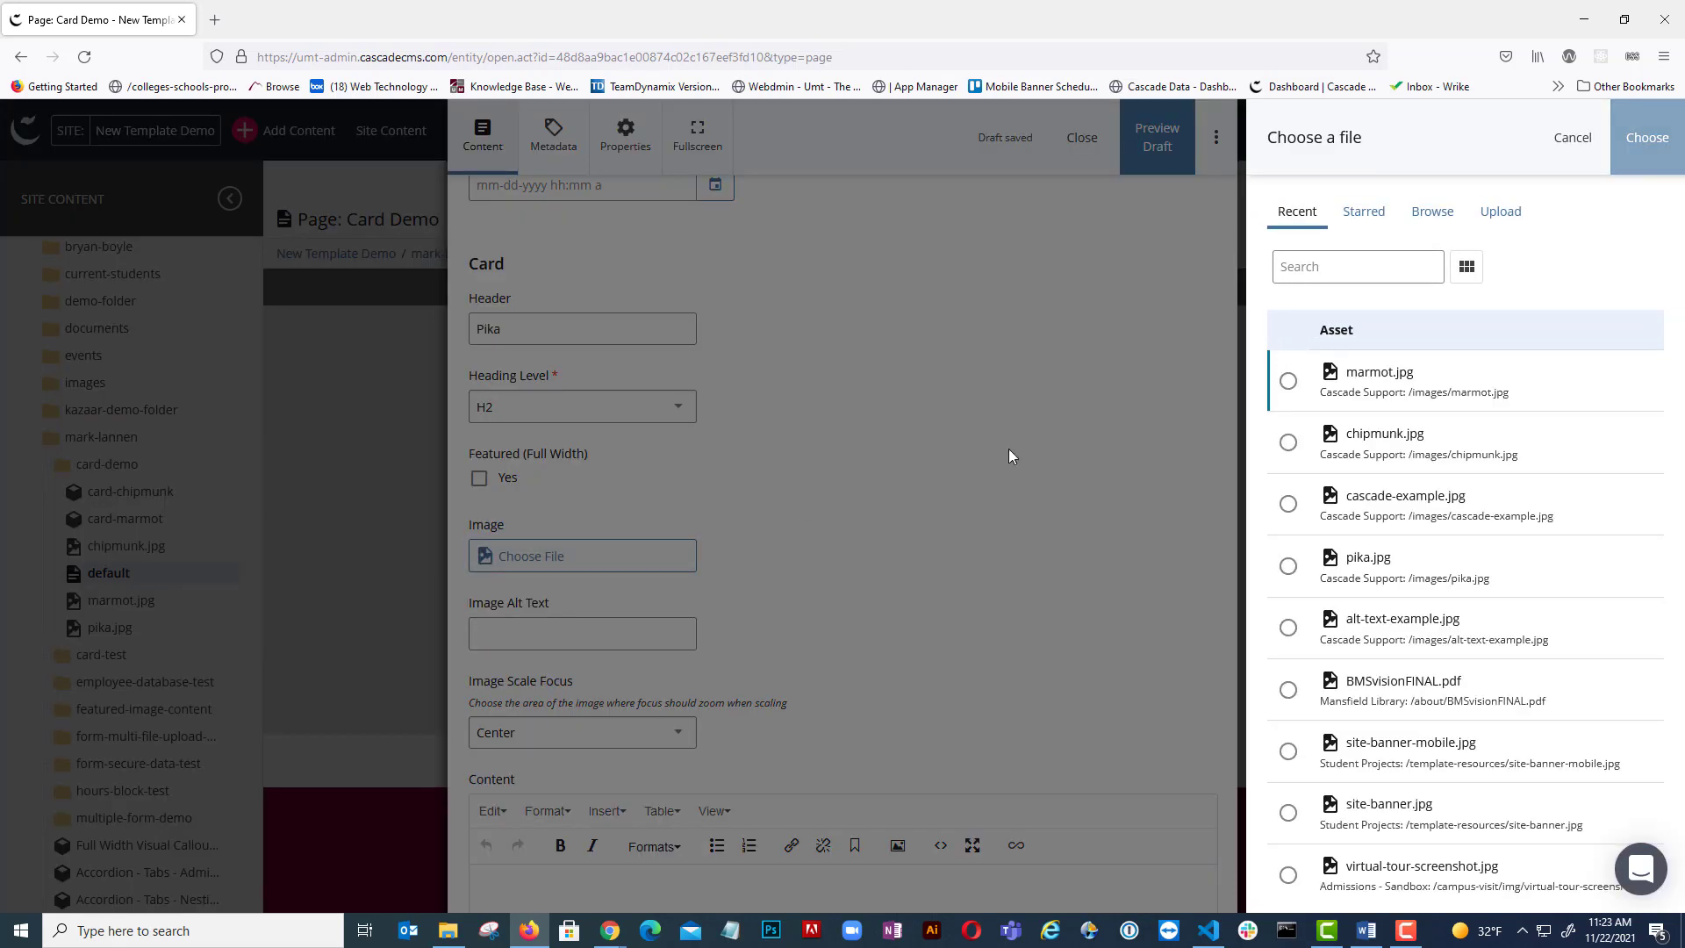
pyautogui.click(1287, 566)
pyautogui.click(1647, 141)
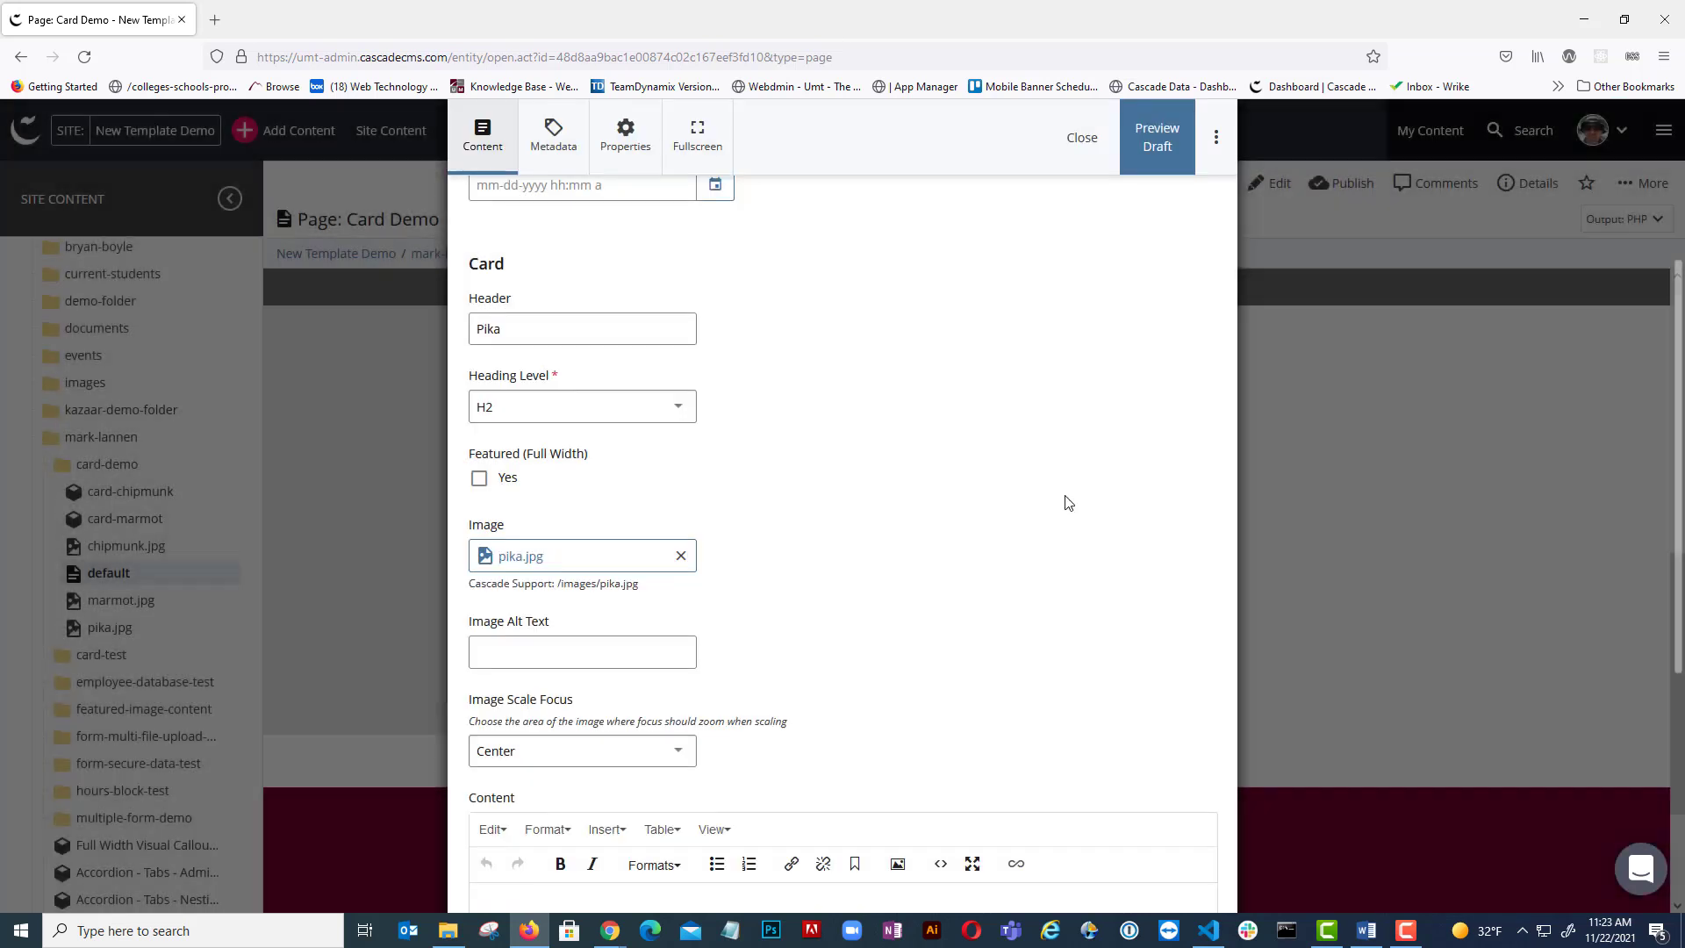
# Step: Enter "Pika" as the alt text for the card's image
pyautogui.scroll(-3, 965, 509)
pyautogui.click(653, 456)
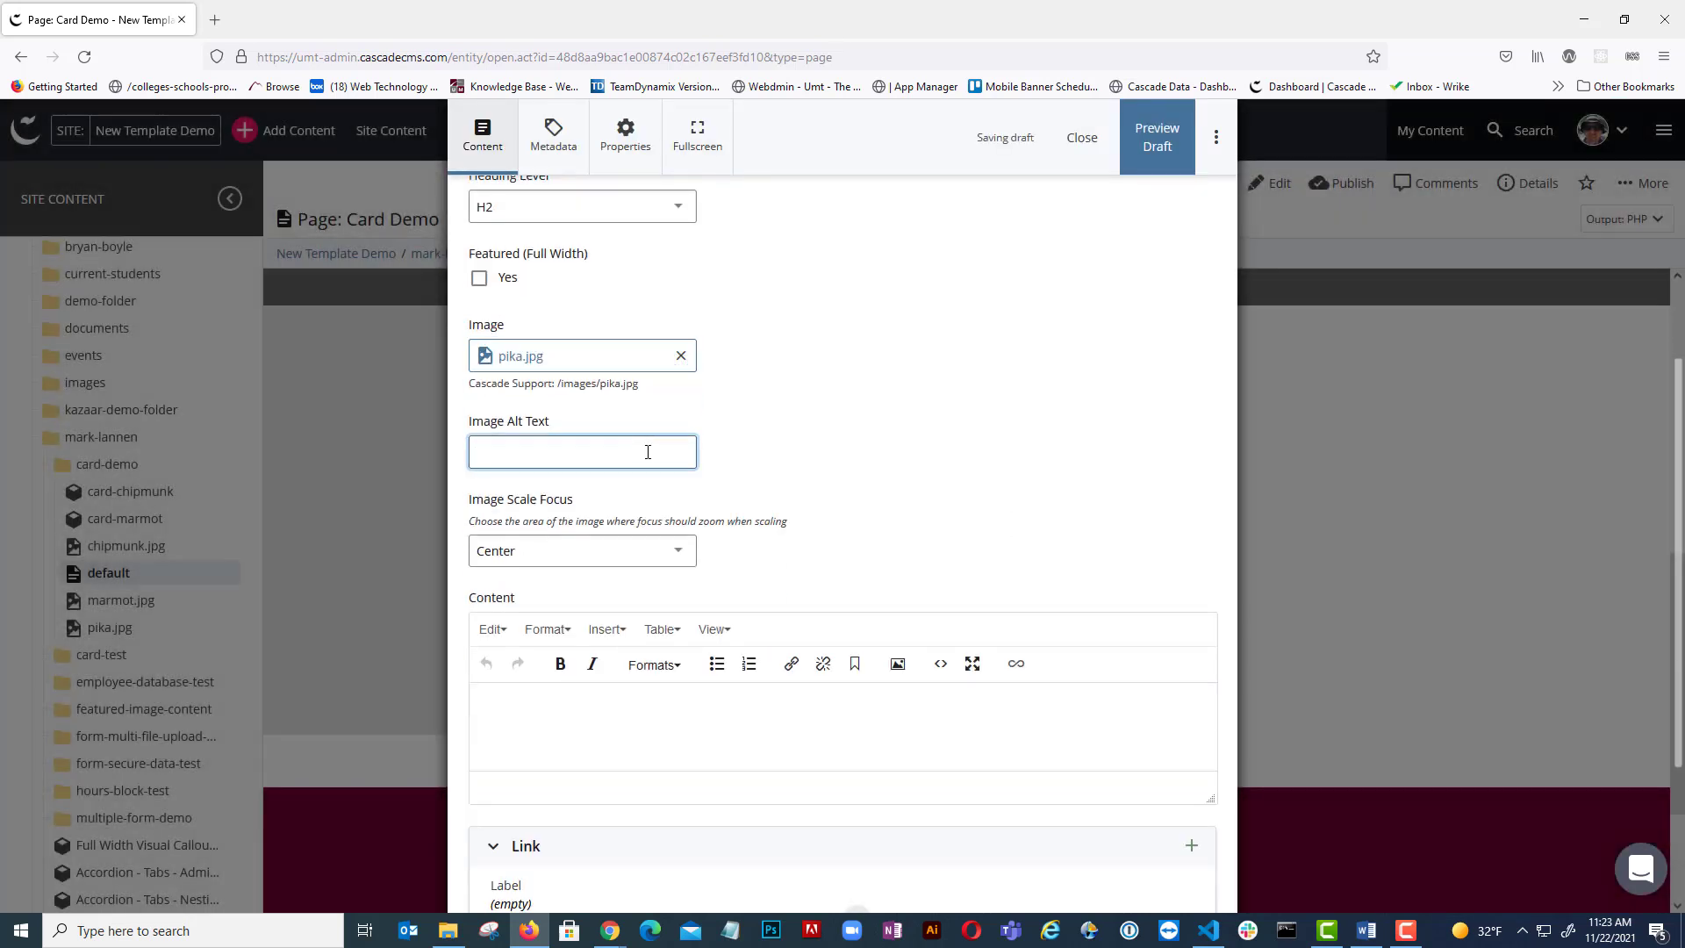
pyautogui.write('Pika')
pyautogui.click(616, 708)
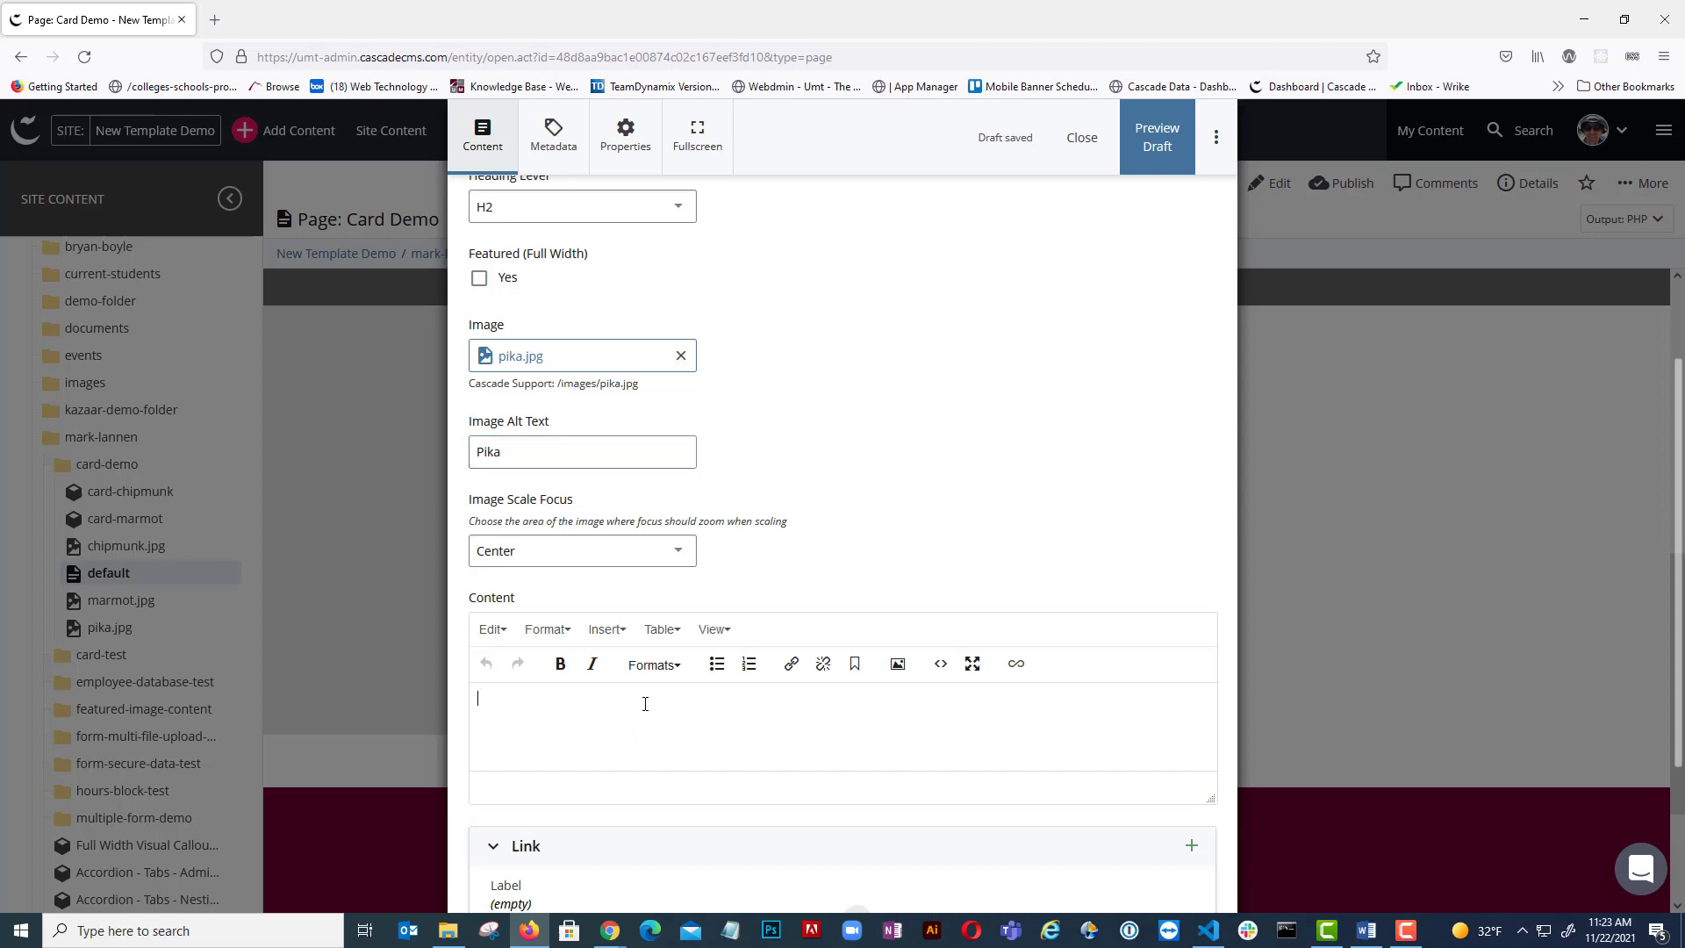
pyautogui.hotkey('alt', 'Tab')
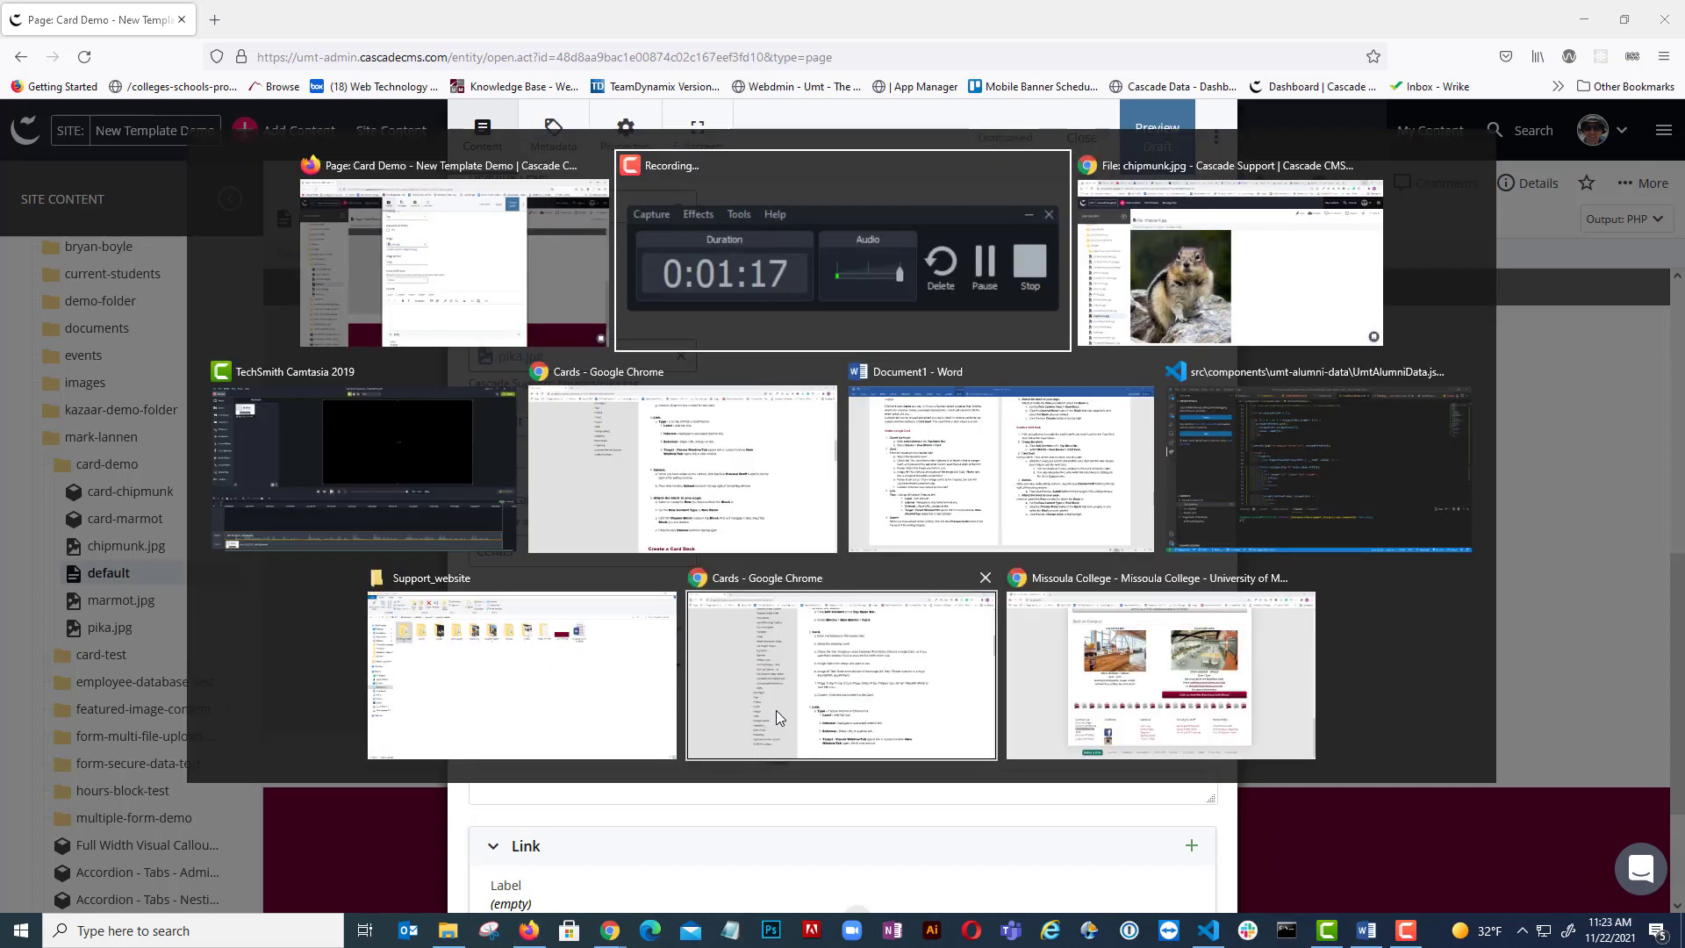
pyautogui.hotkey('alt', 'Tab')
pyautogui.press('Escape')
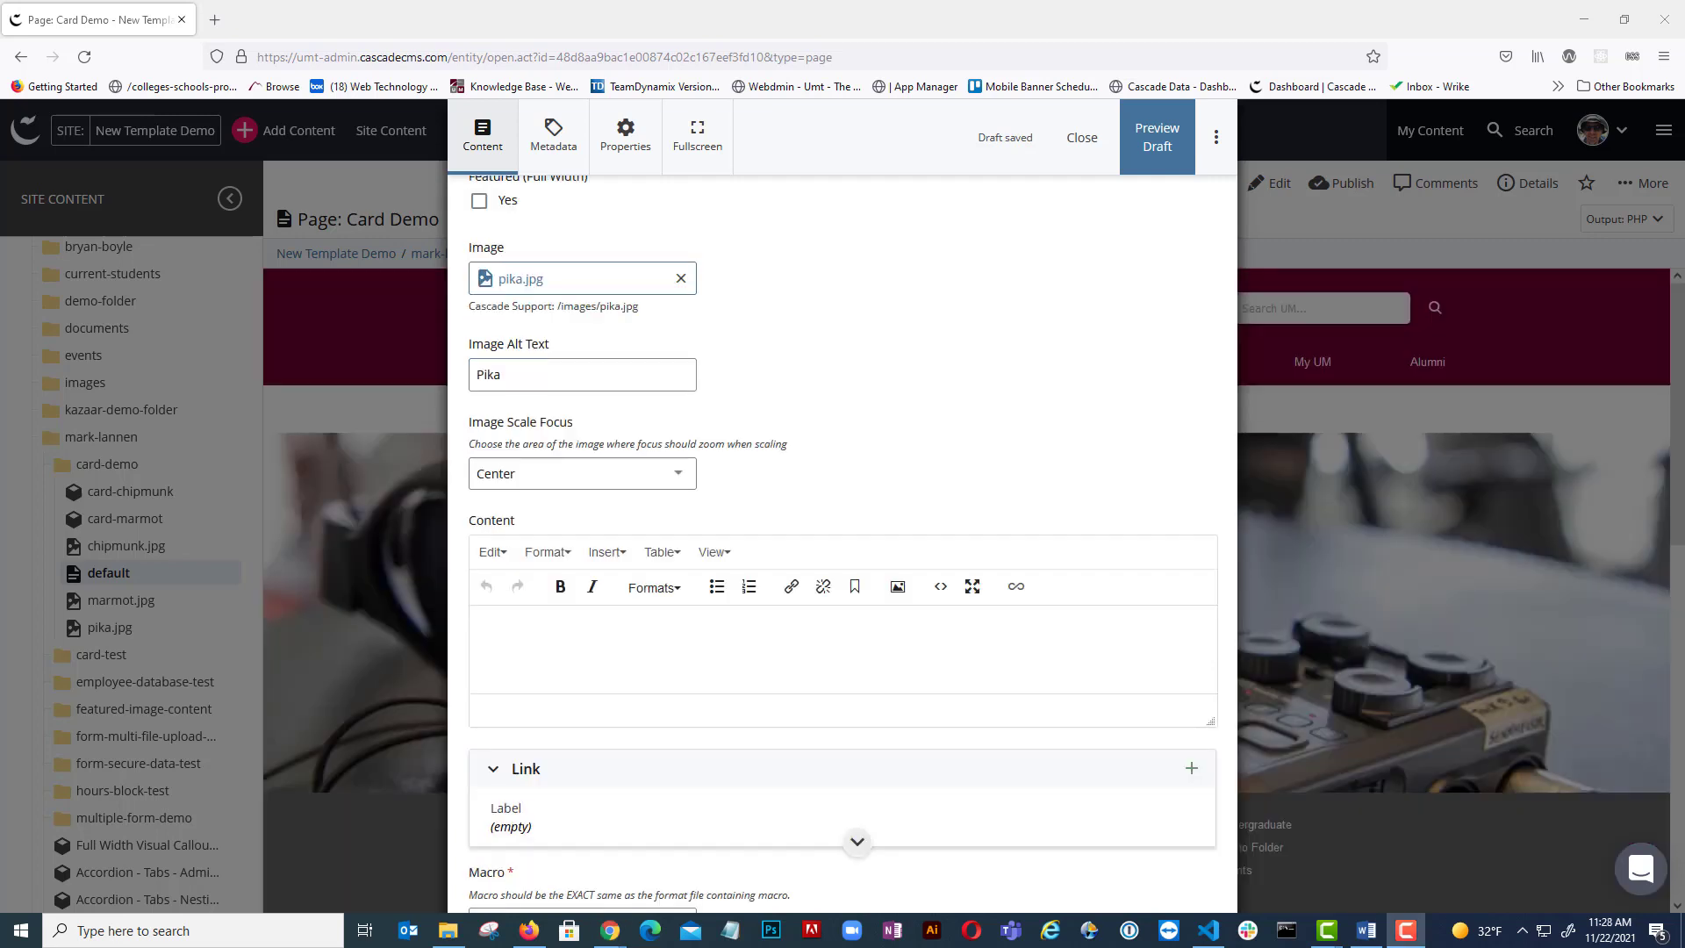
# Step: Enter the card's content text: "A pika is a small, mountain-dwelling mammal found in Asia and North America."
pyautogui.click(595, 646)
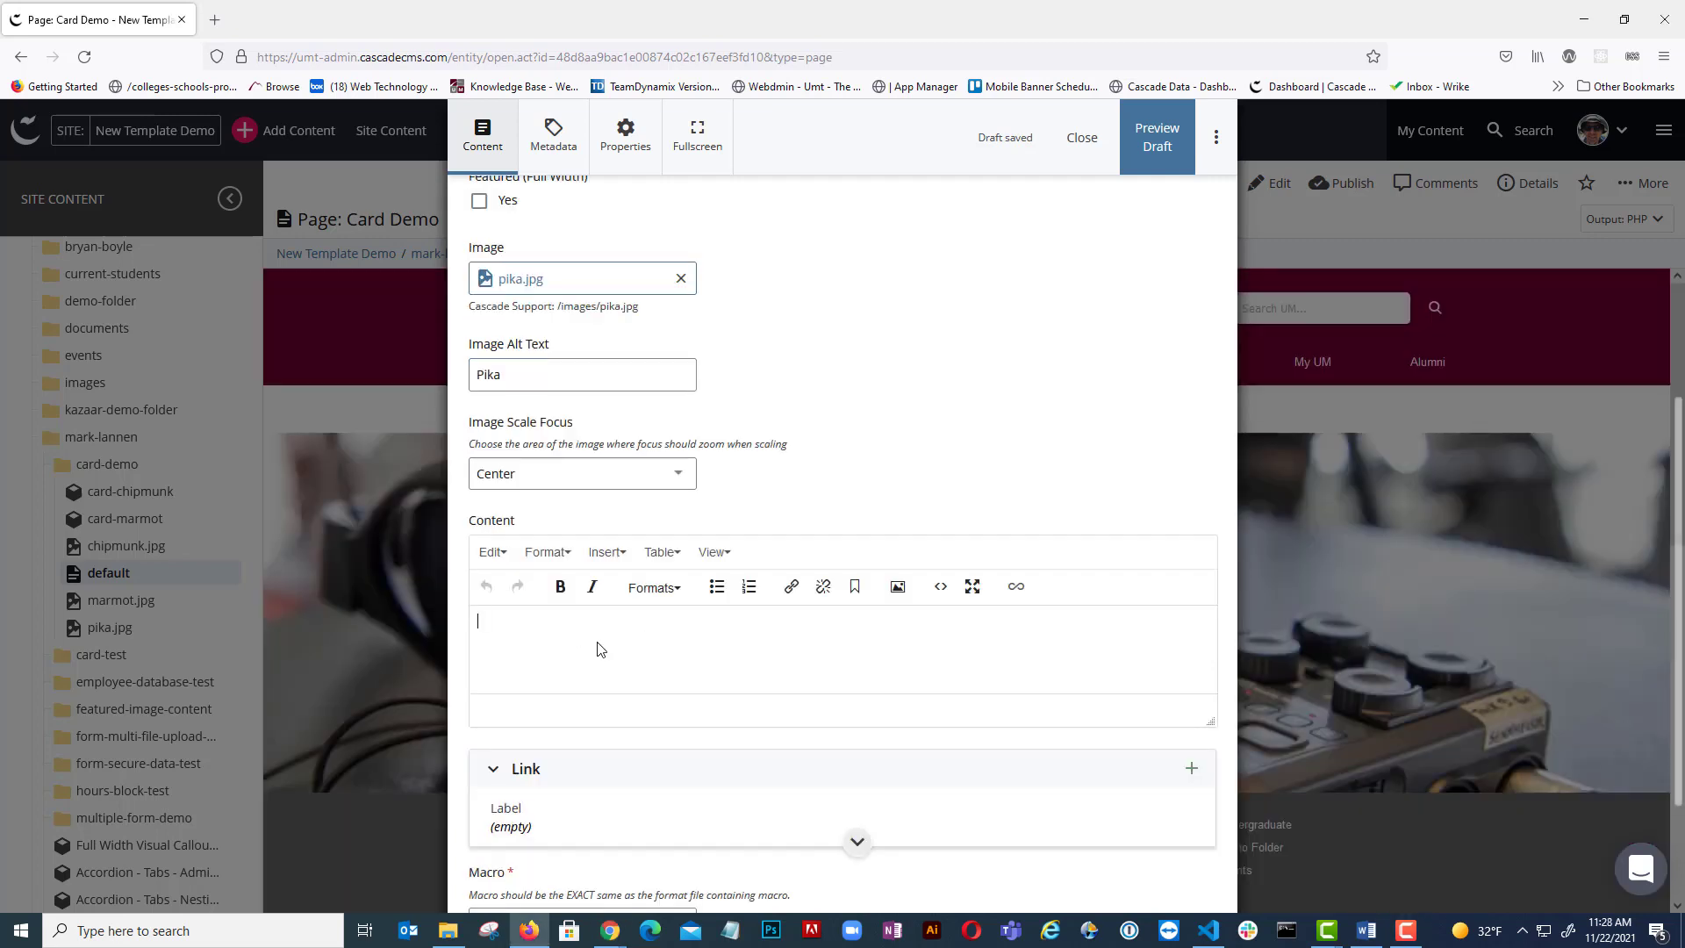
pyautogui.write('A pika is a small, mountain-dwelling mammal found in Asia and North America.')
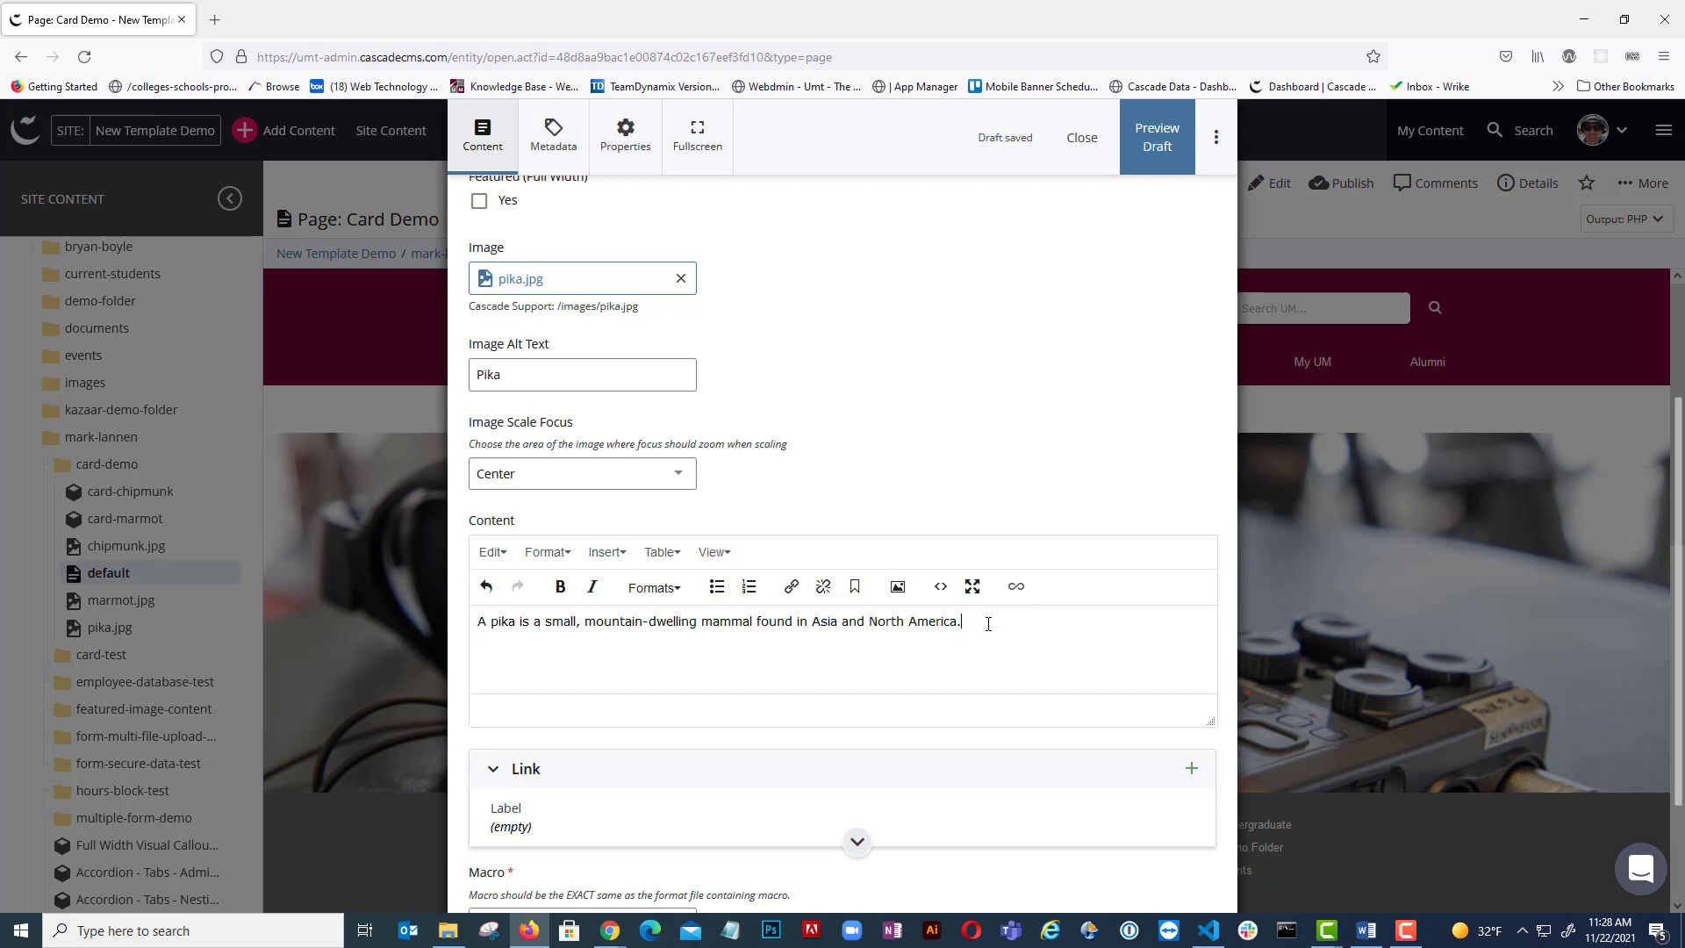
pyautogui.click(988, 624)
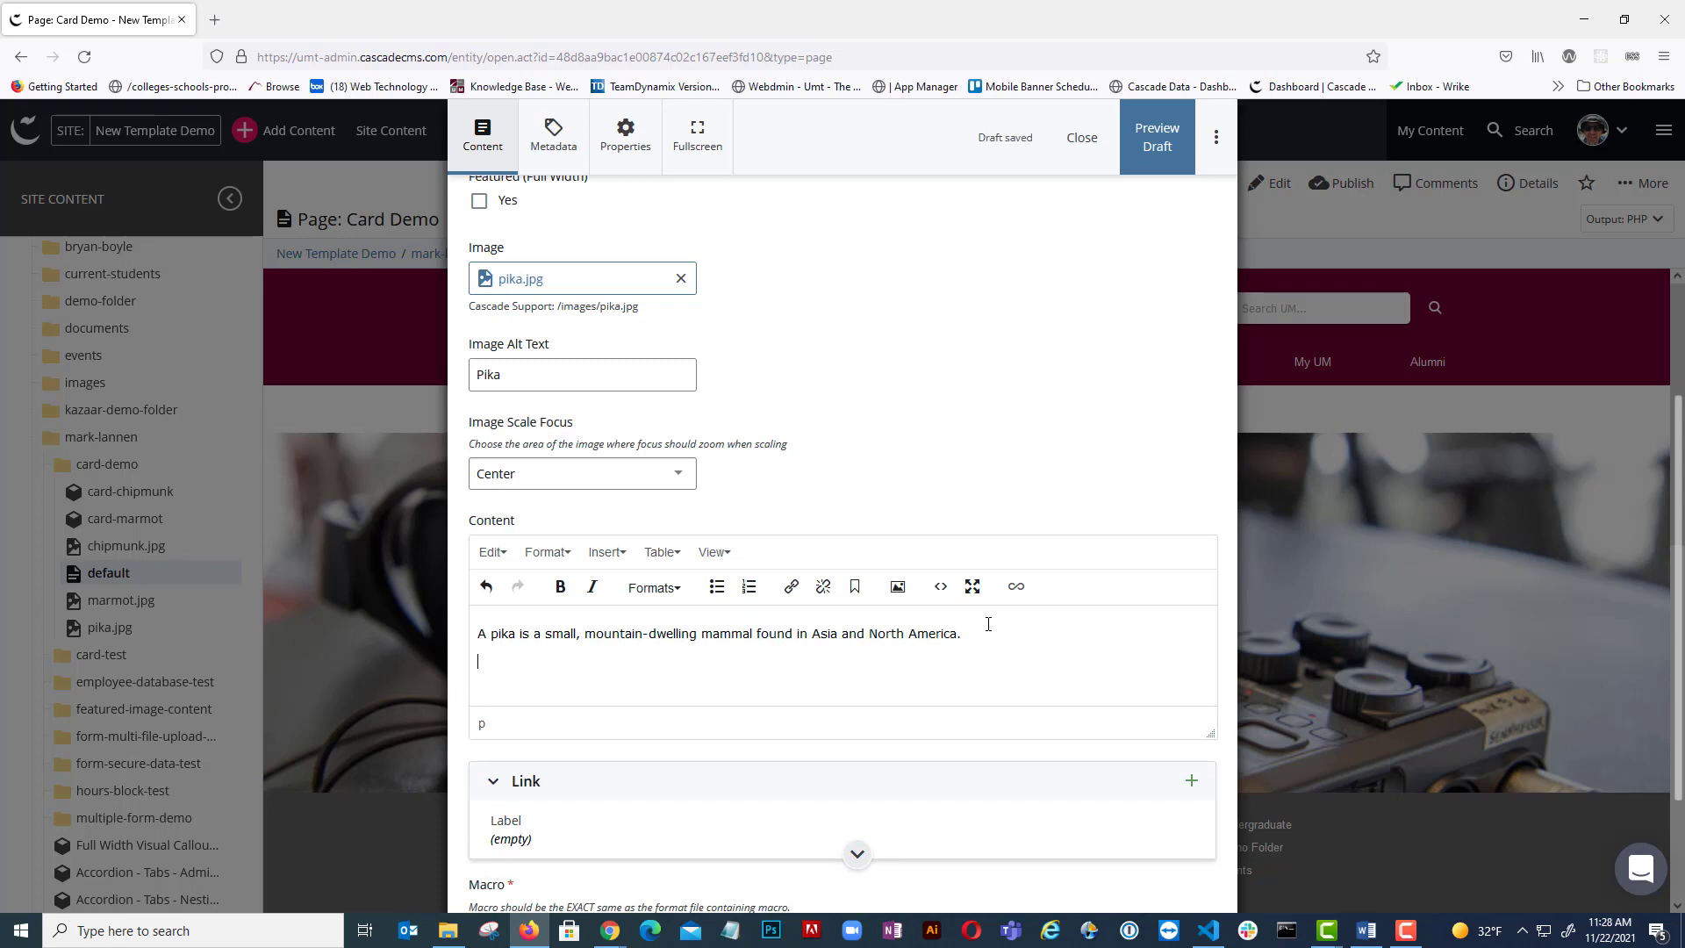
pyautogui.press('BackSpace')
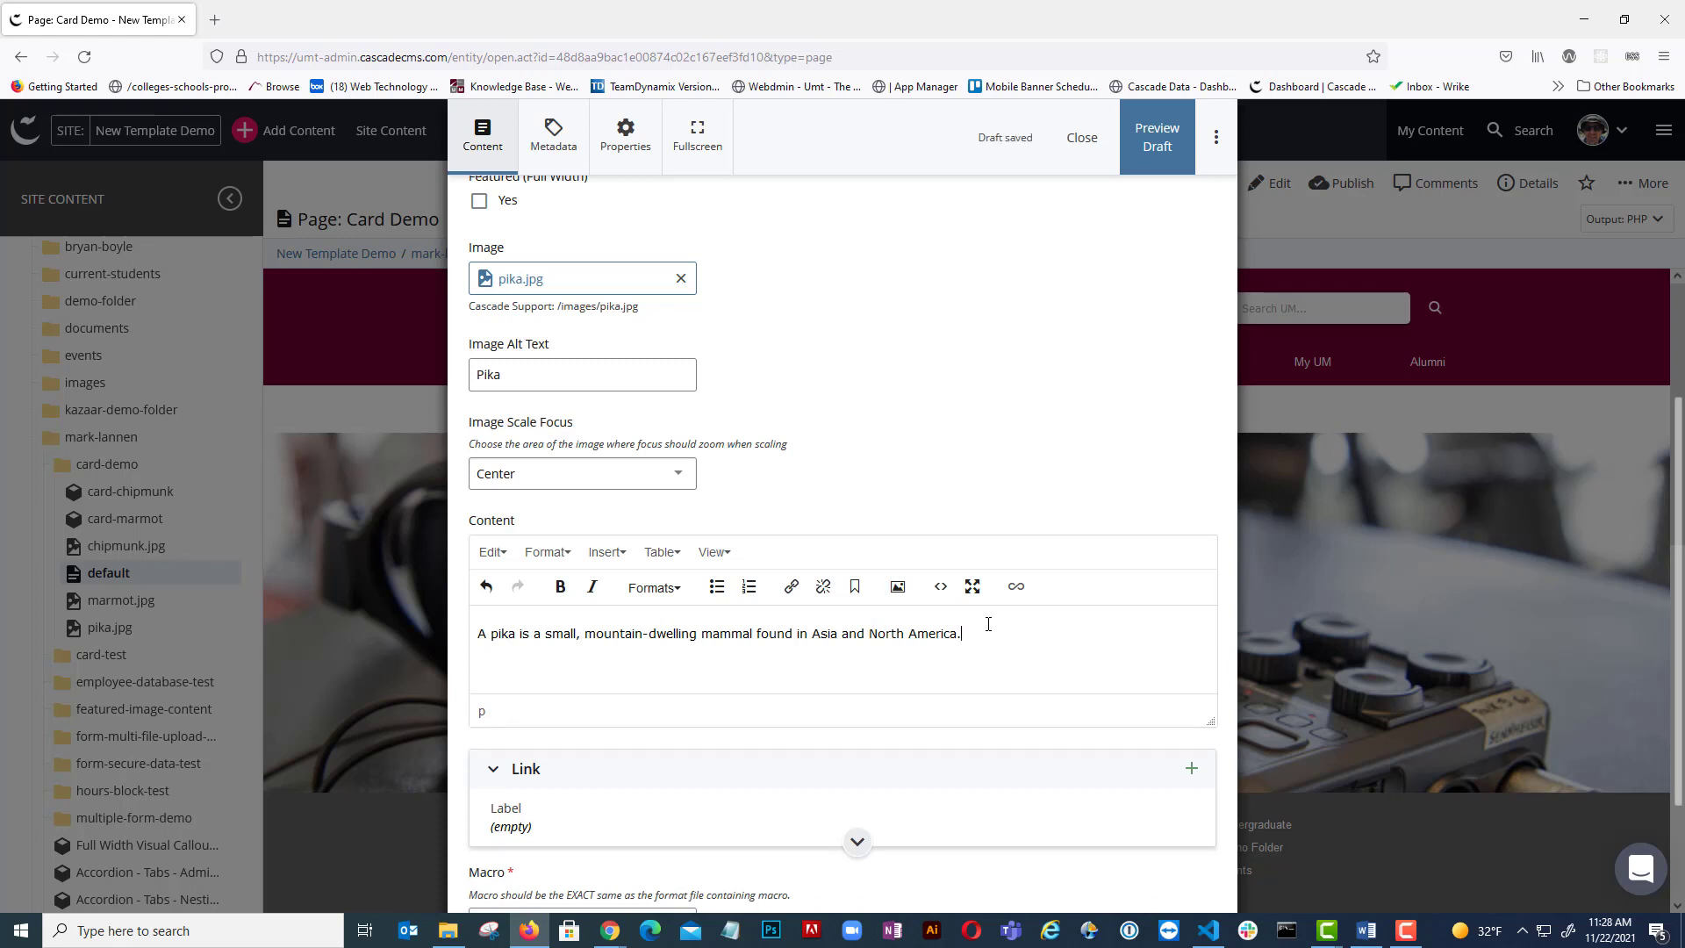
# Step: Give the card an external link with the label "Pika Wikipedia Page"
pyautogui.scroll(-3, 1079, 537)
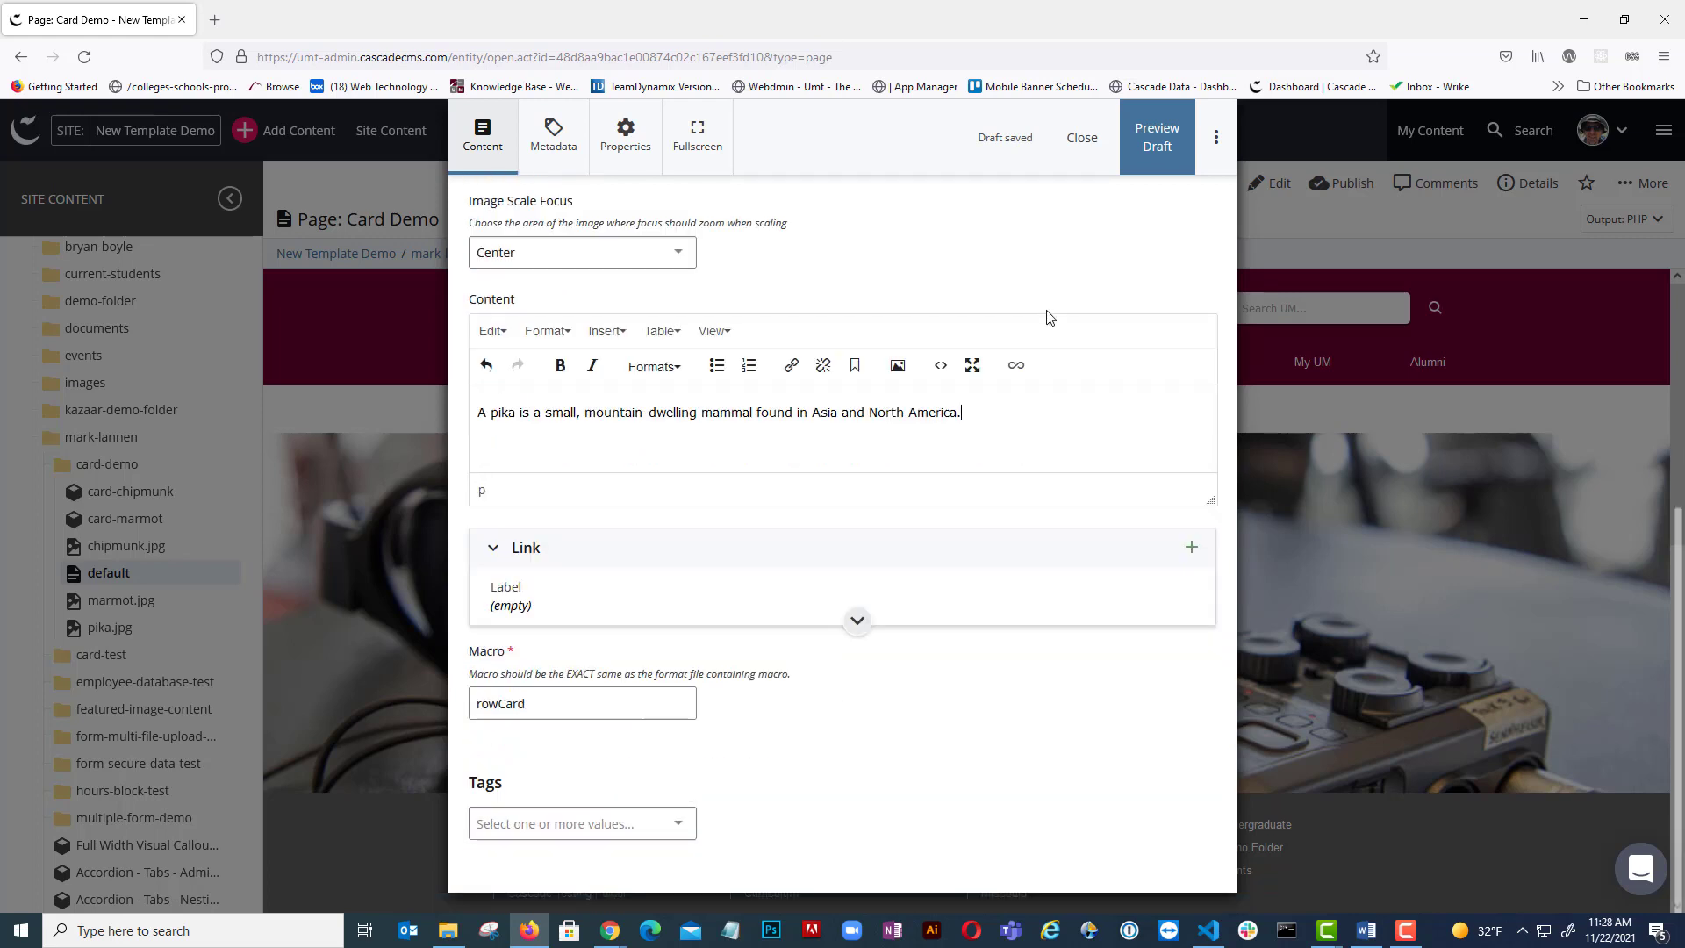
pyautogui.click(994, 601)
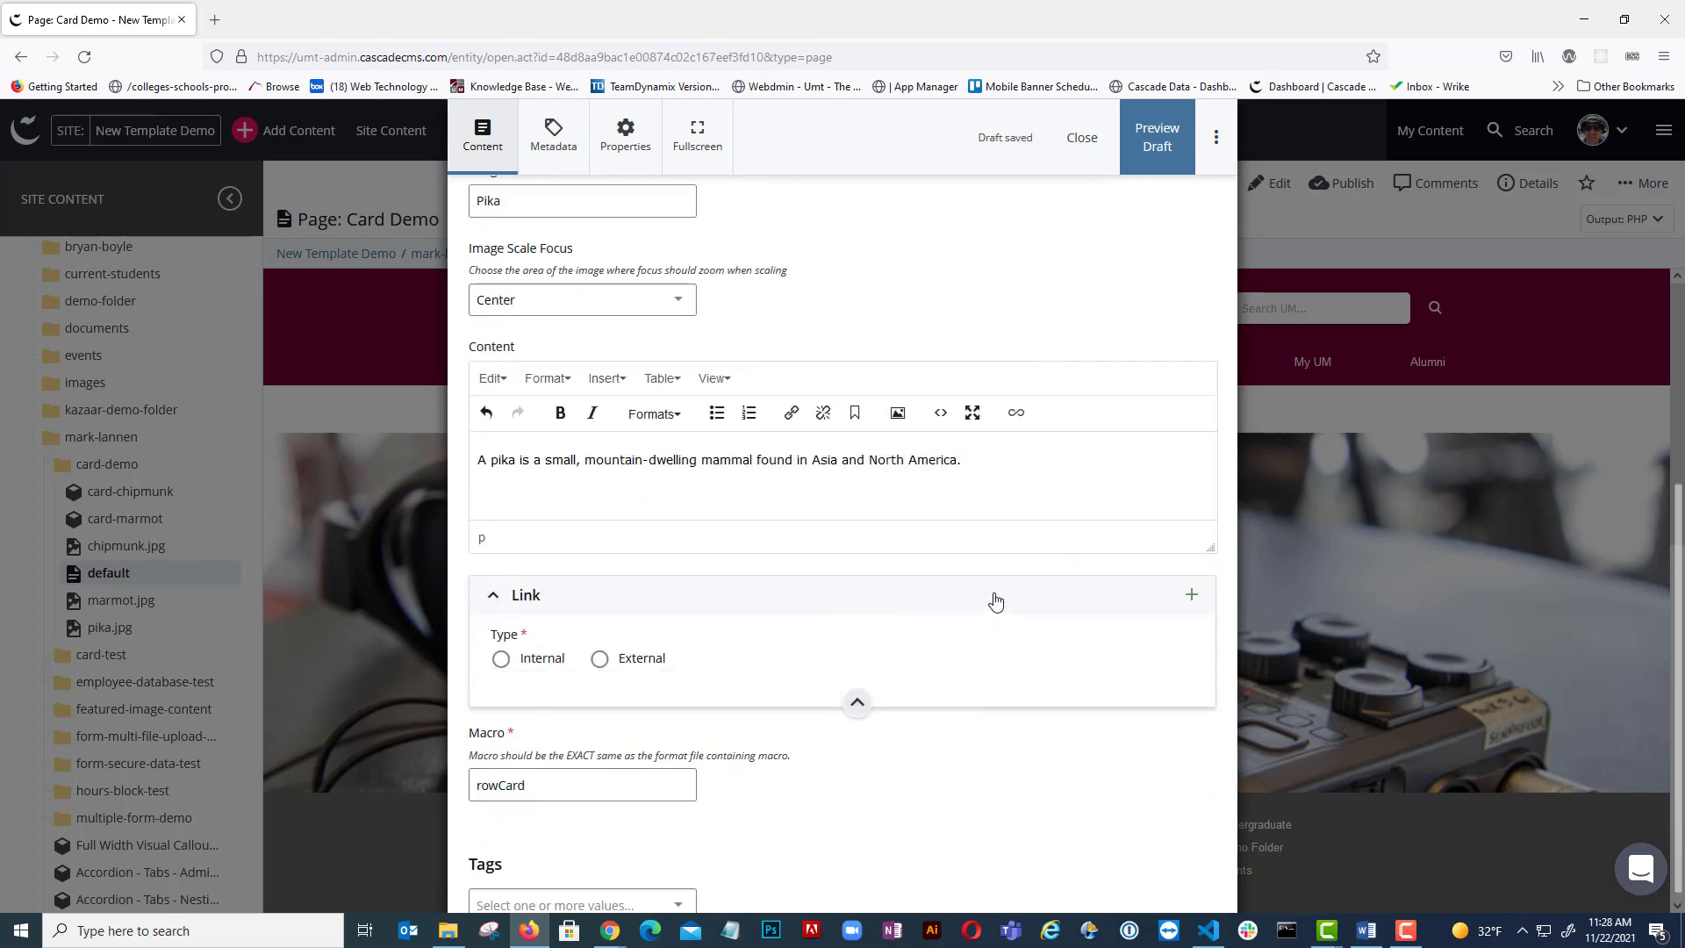
pyautogui.click(604, 660)
pyautogui.click(606, 665)
pyautogui.click(618, 667)
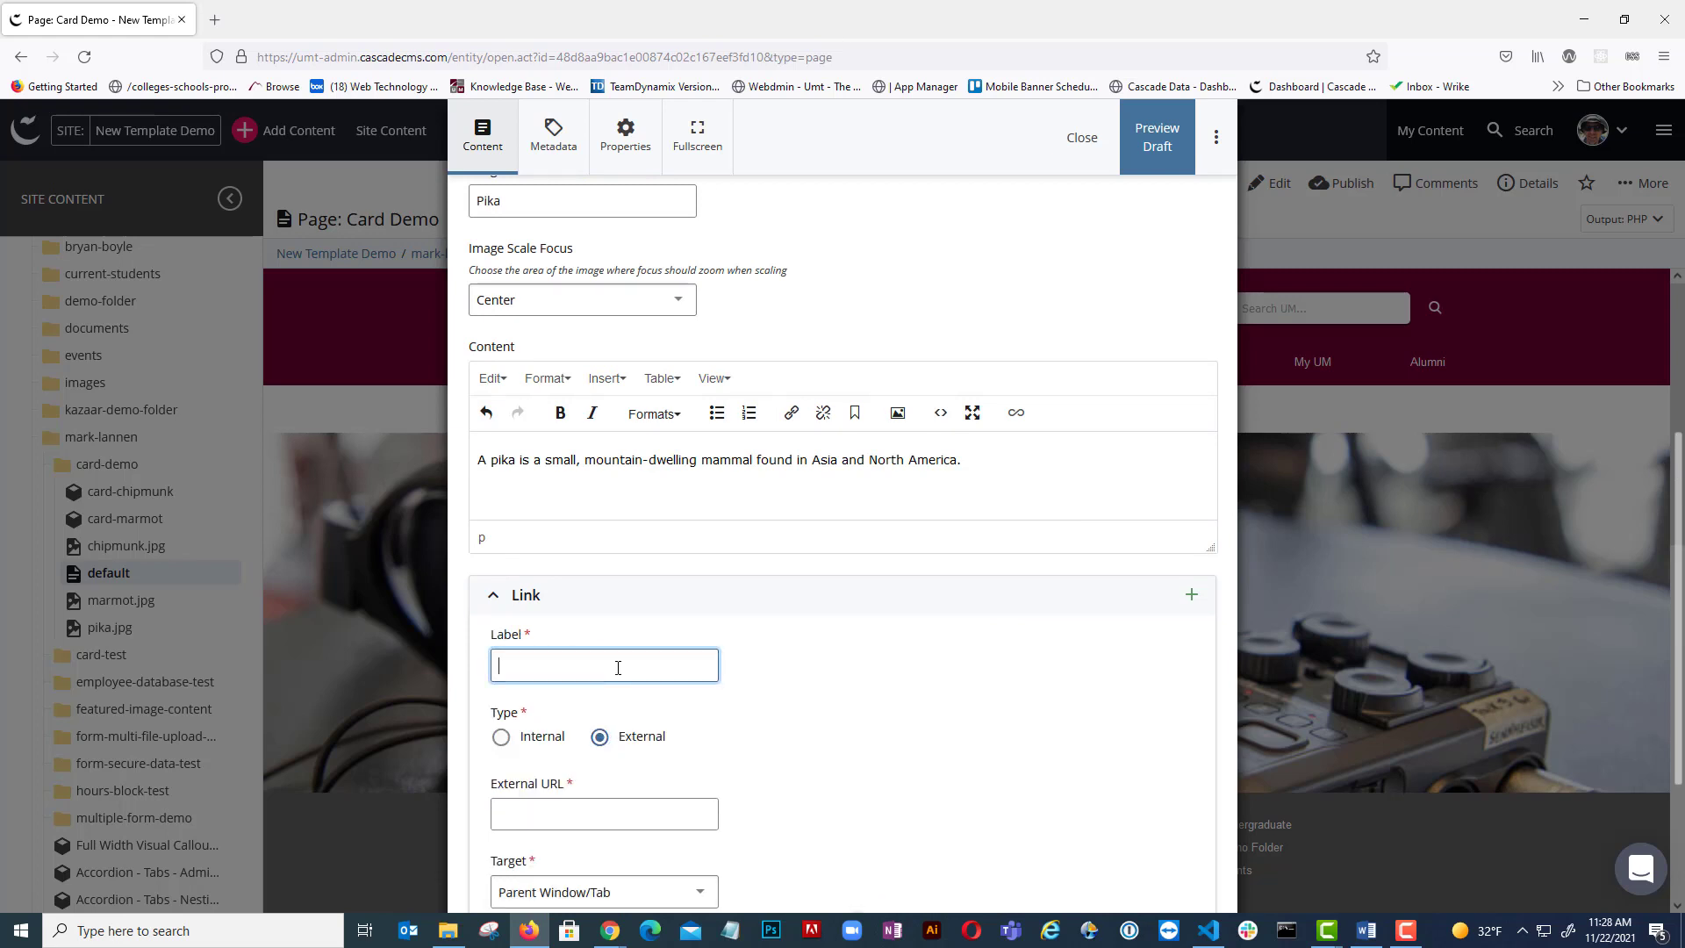
pyautogui.write('Pika Wikipedia Page')
pyautogui.scroll(-1, 664, 789)
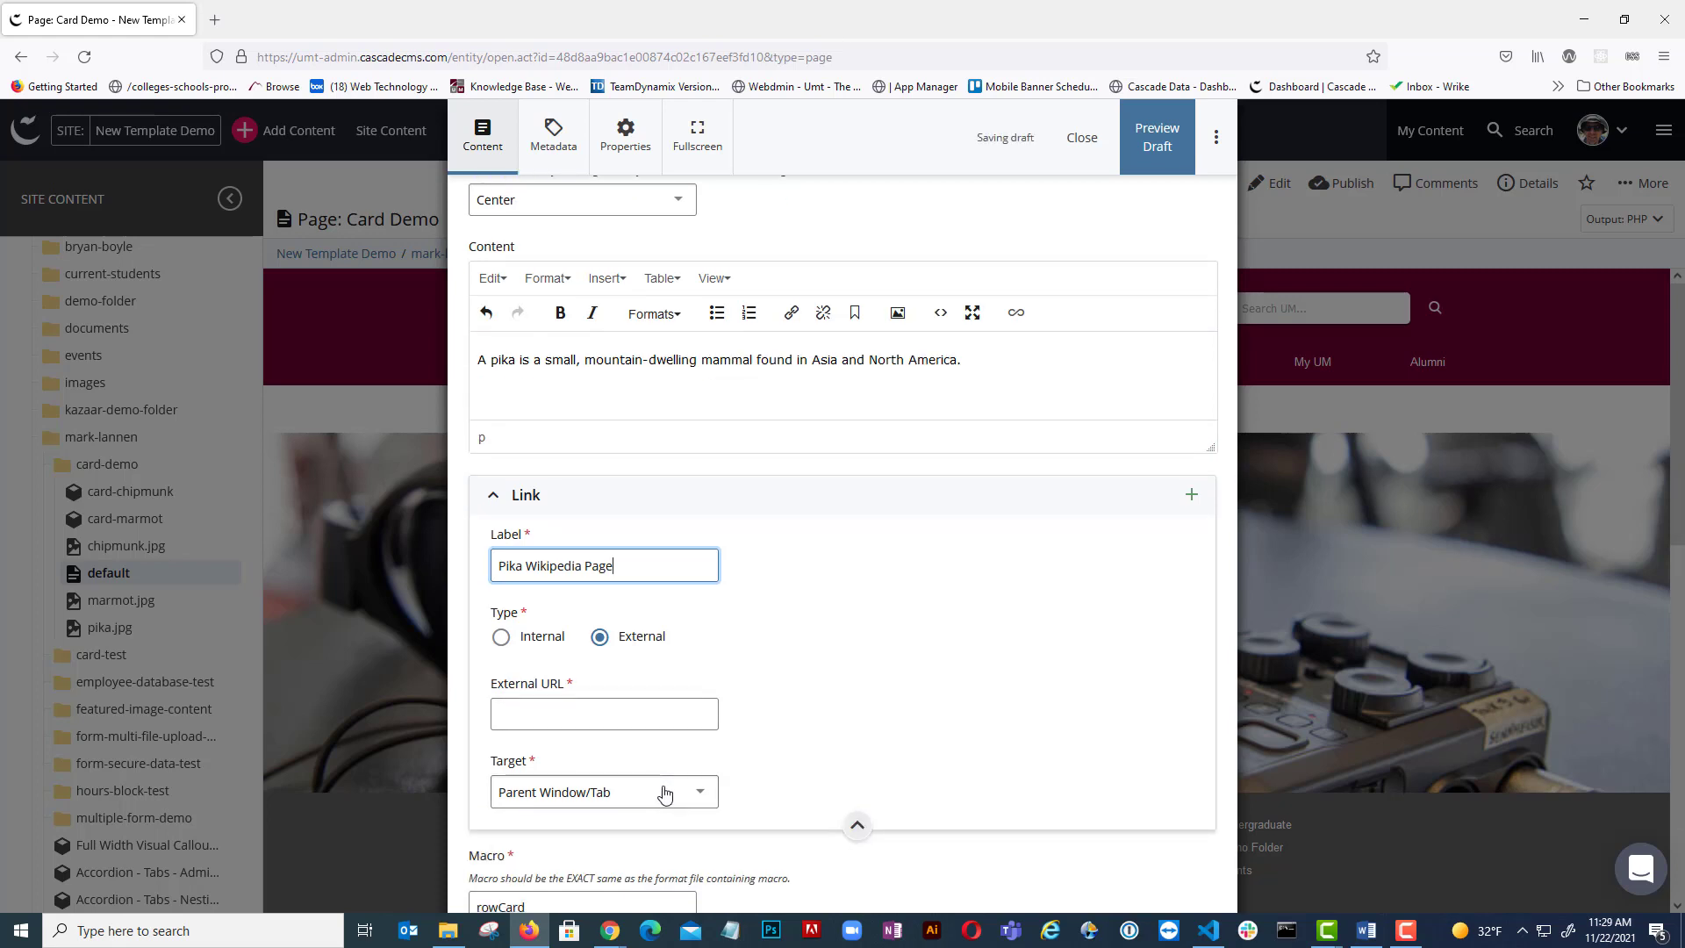
pyautogui.hotkey('alt', 'Tab')
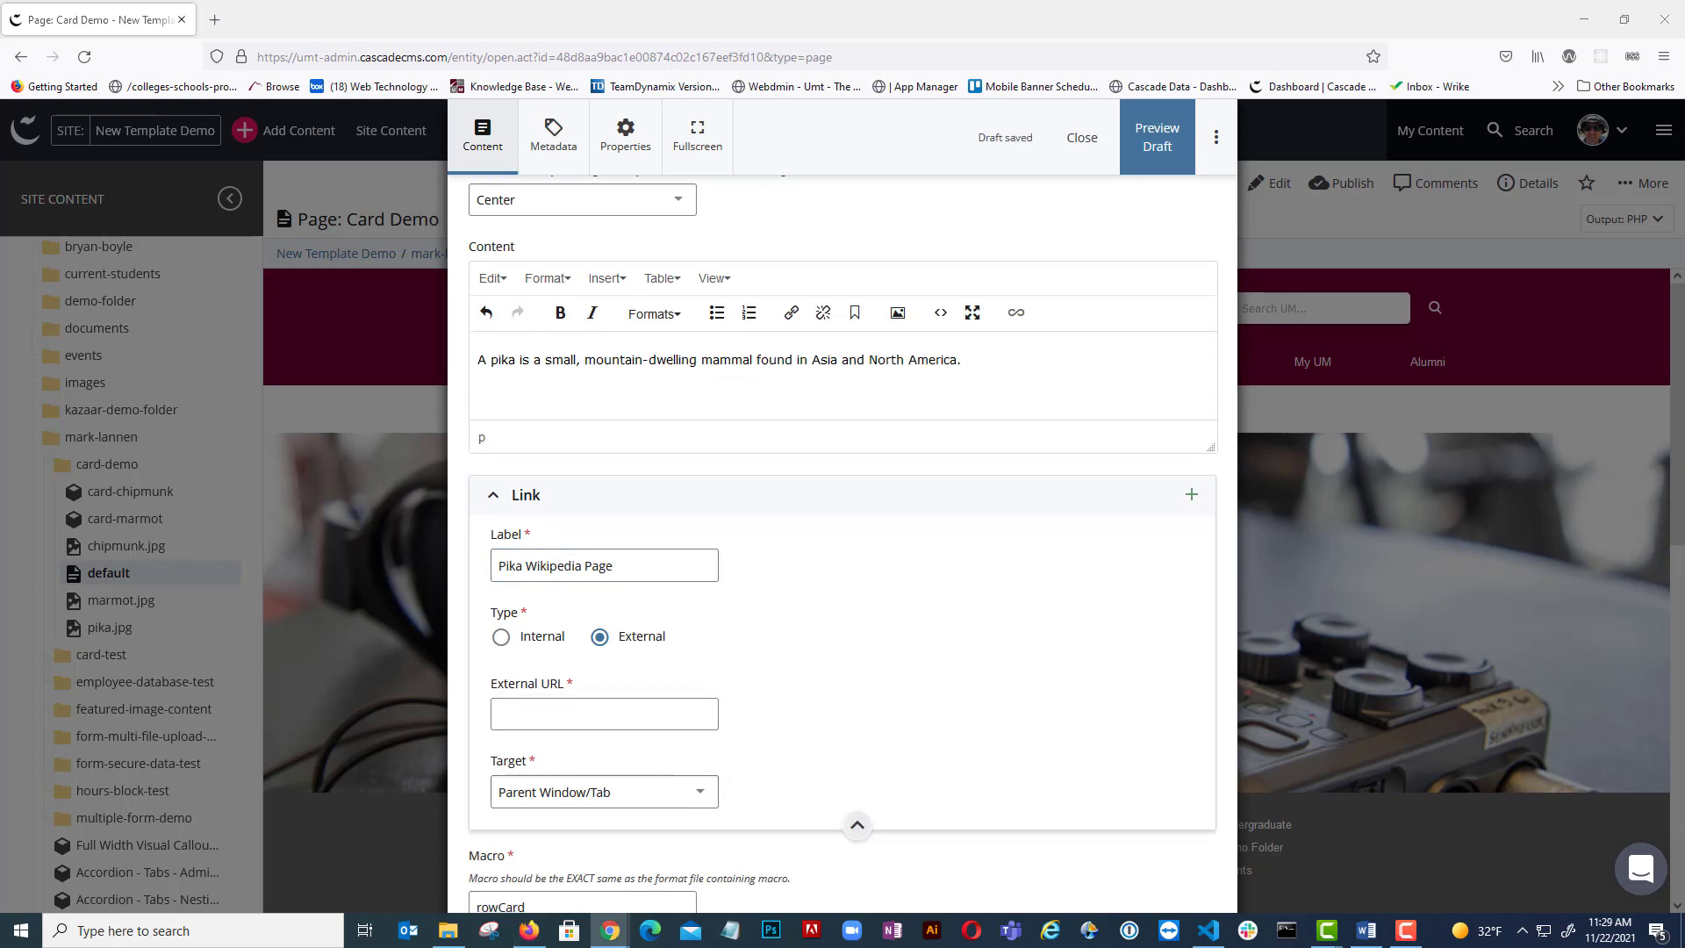
pyautogui.click(640, 713)
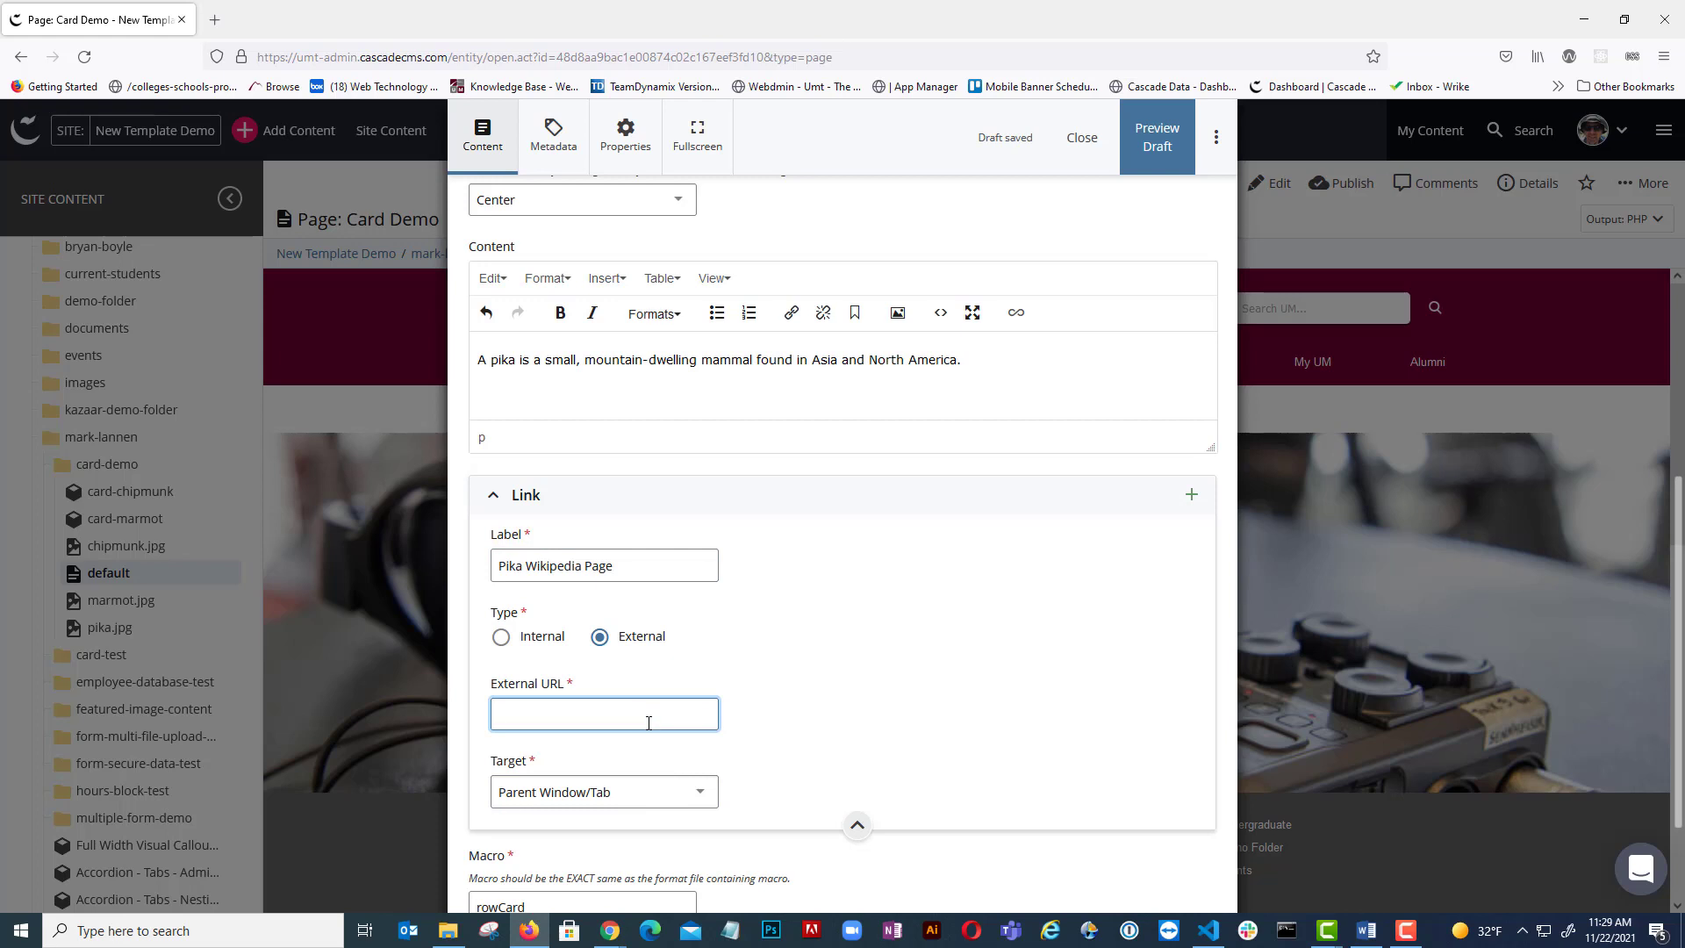
pyautogui.write('https://en.wikipedia.org/wiki/Pika')
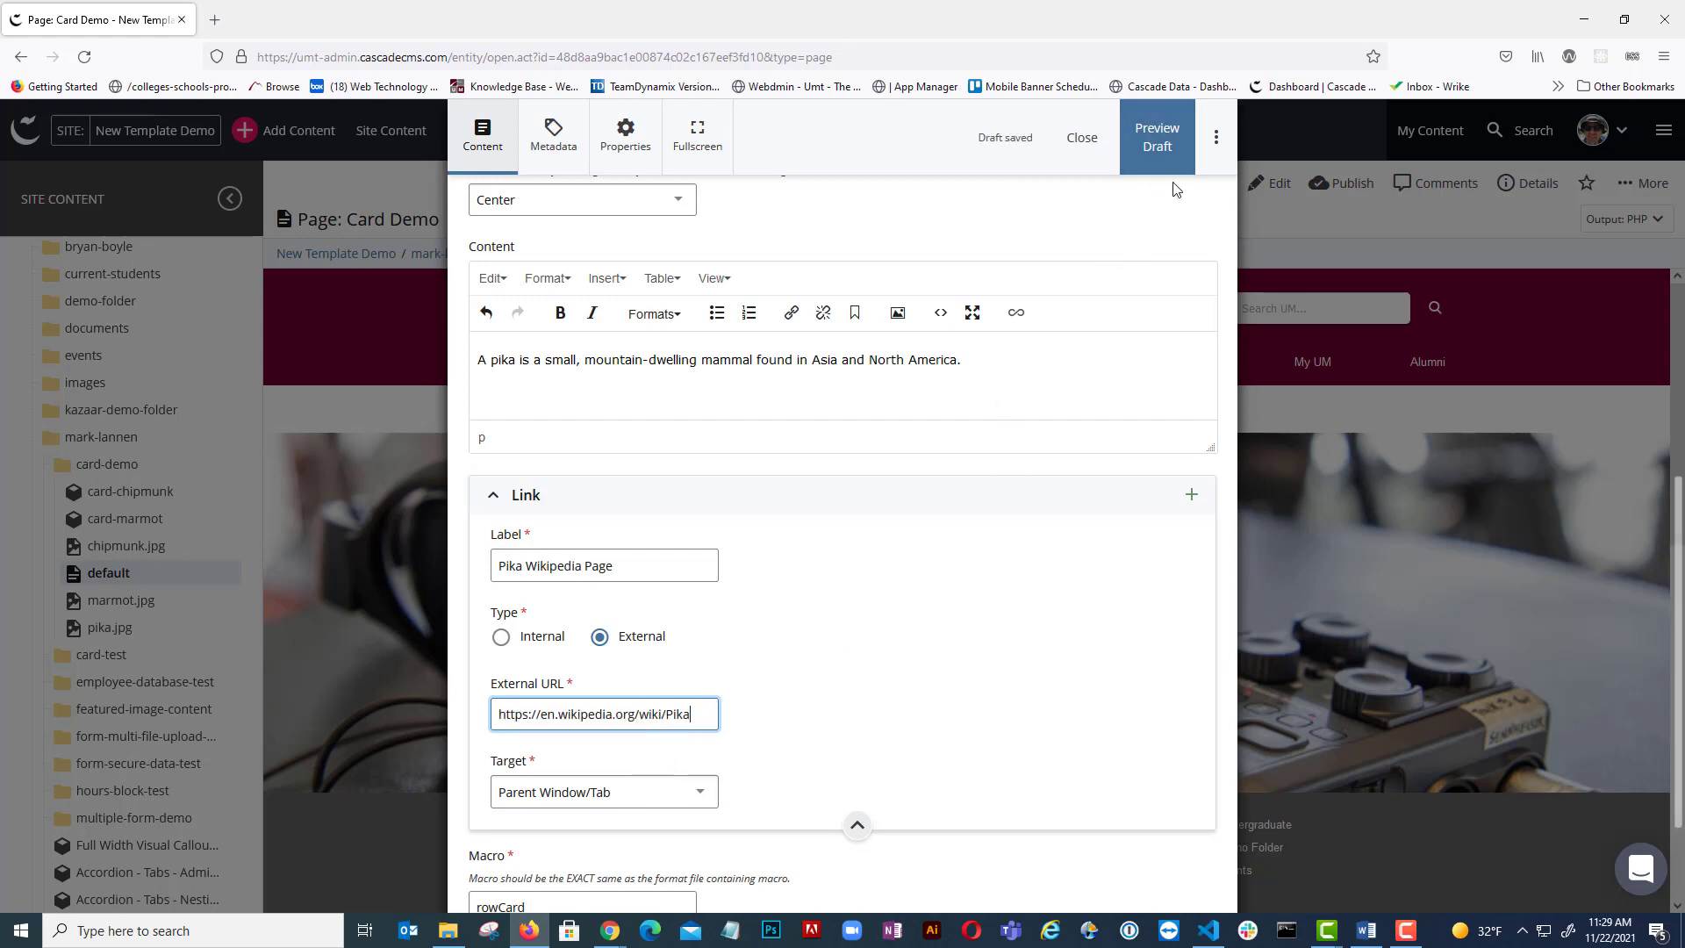
# Step: Submit the pika card block with content checks, ignoring the flagged "Pika" spellings
pyautogui.click(1215, 137)
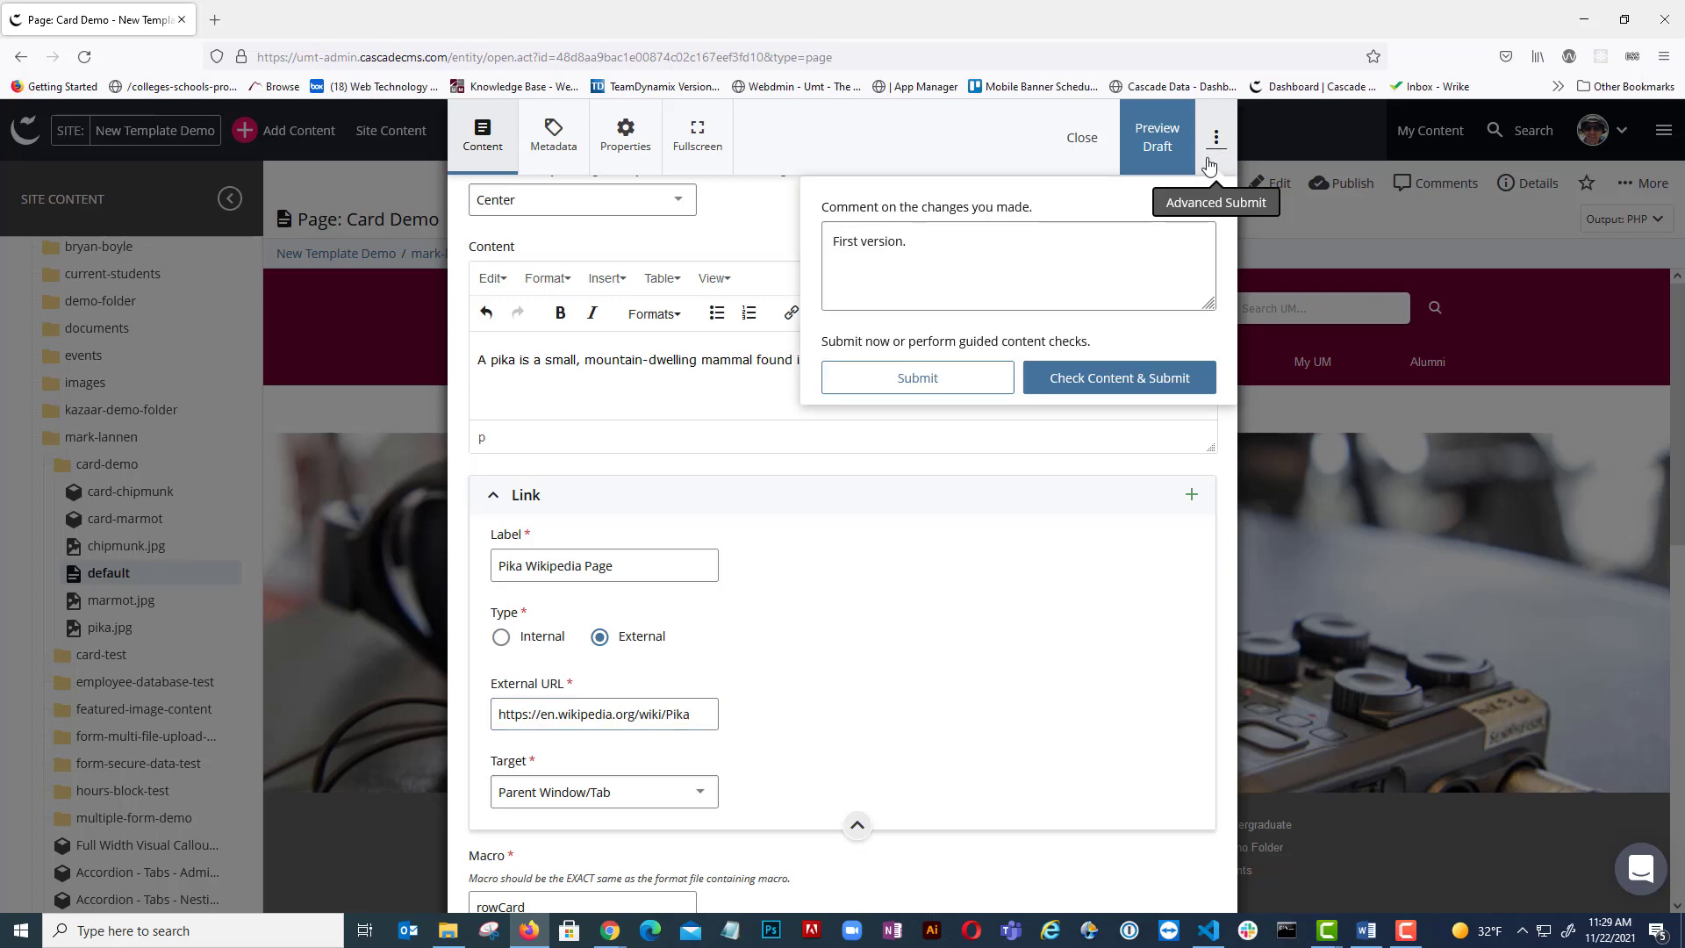
pyautogui.click(1068, 387)
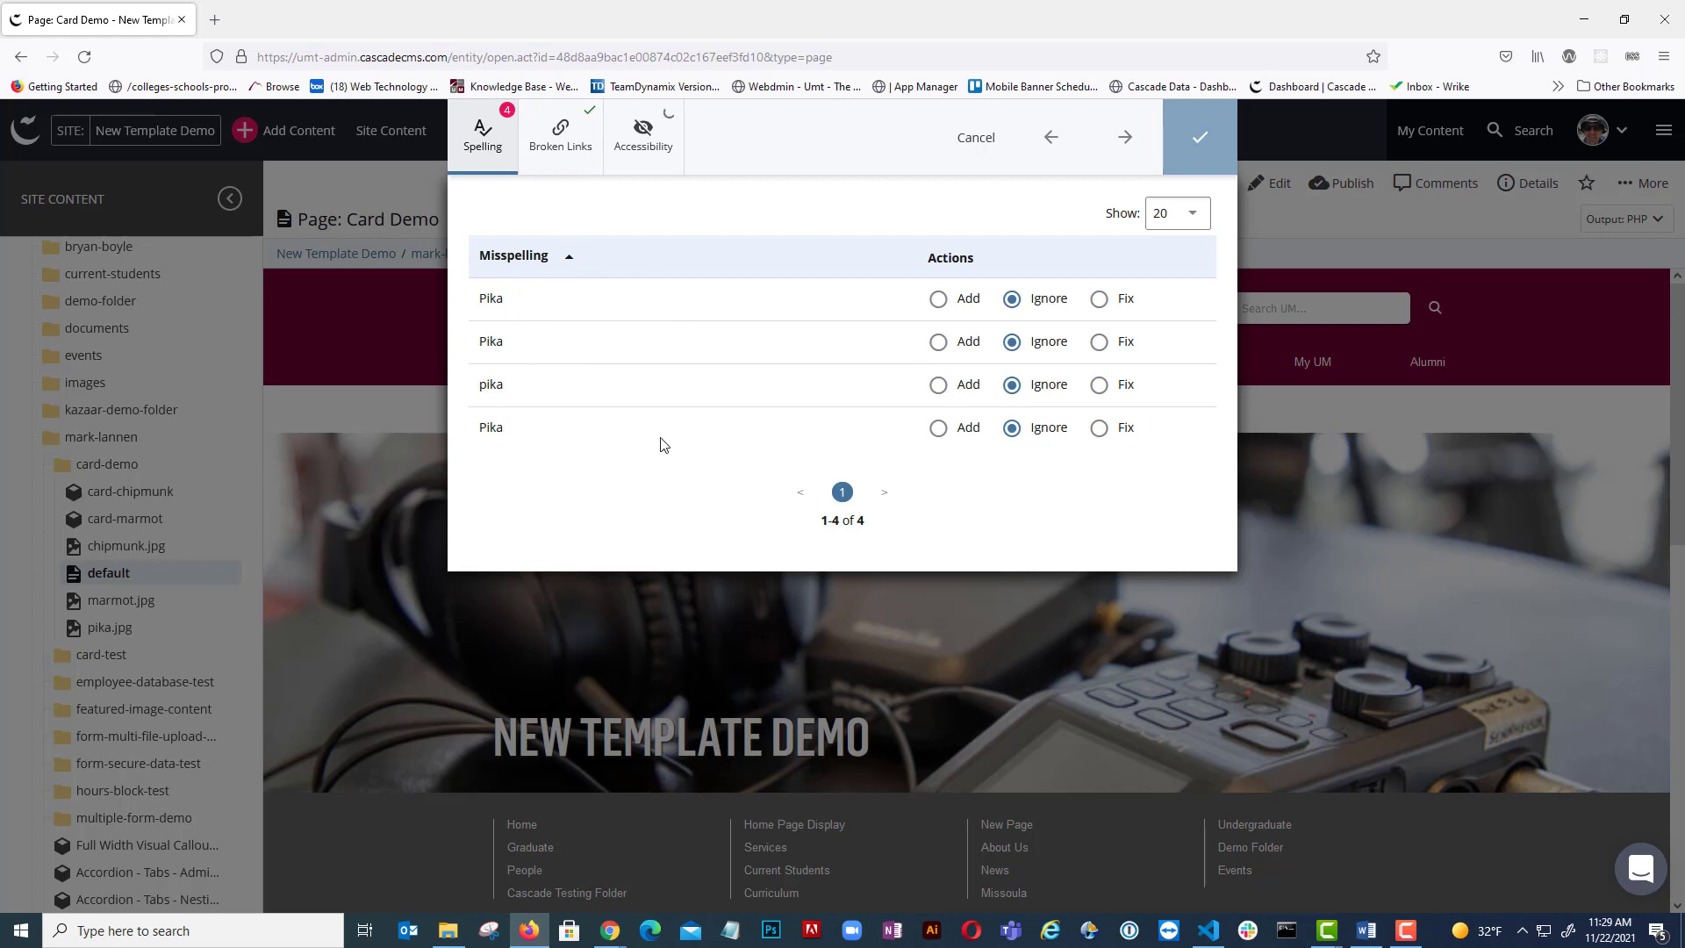
pyautogui.click(1188, 156)
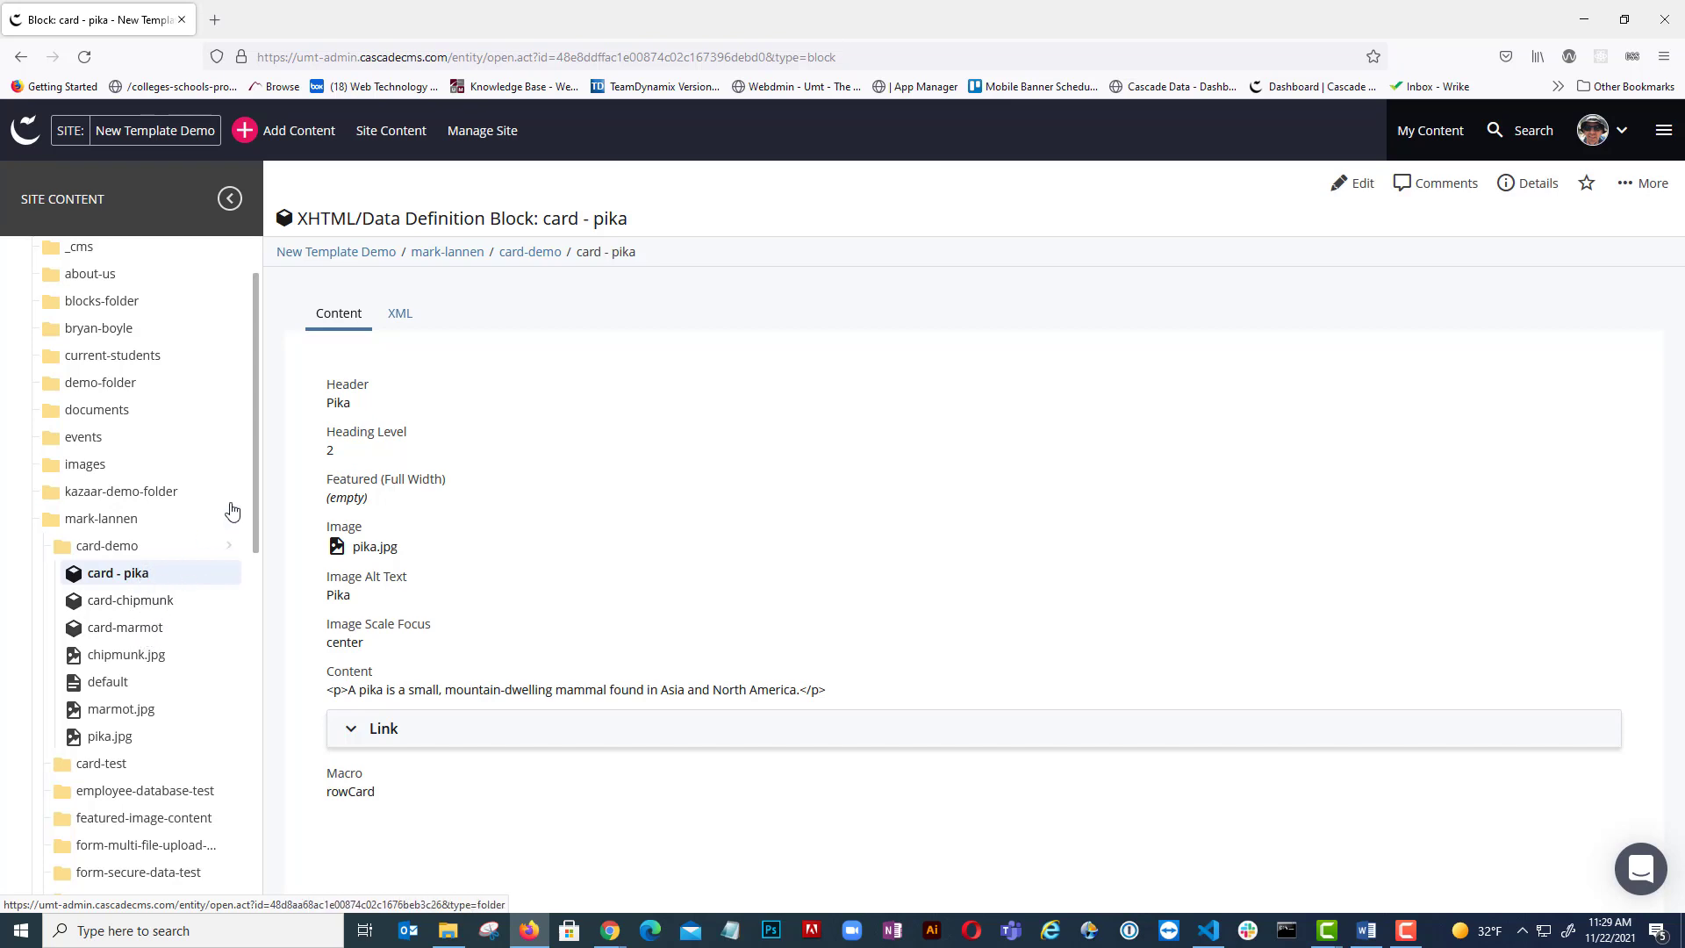
# Step: Create a new Card Deck row block in the card-demo folder and name it "card-deck-woodland-creatures"
pyautogui.click(295, 148)
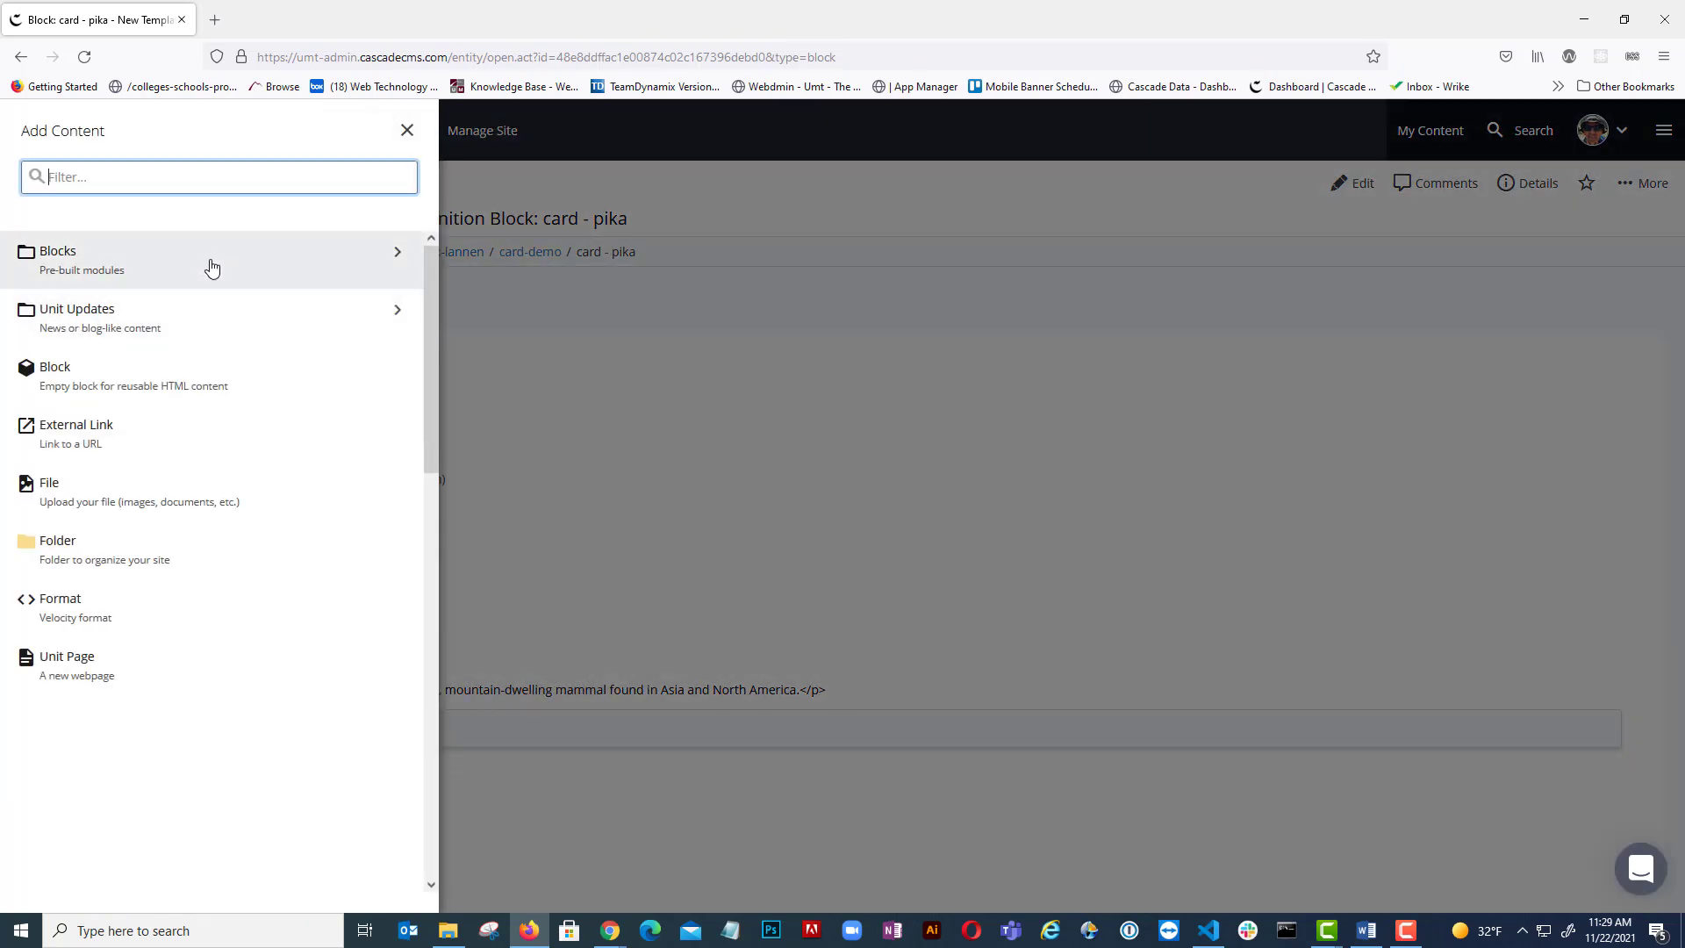
pyautogui.click(208, 263)
pyautogui.click(207, 355)
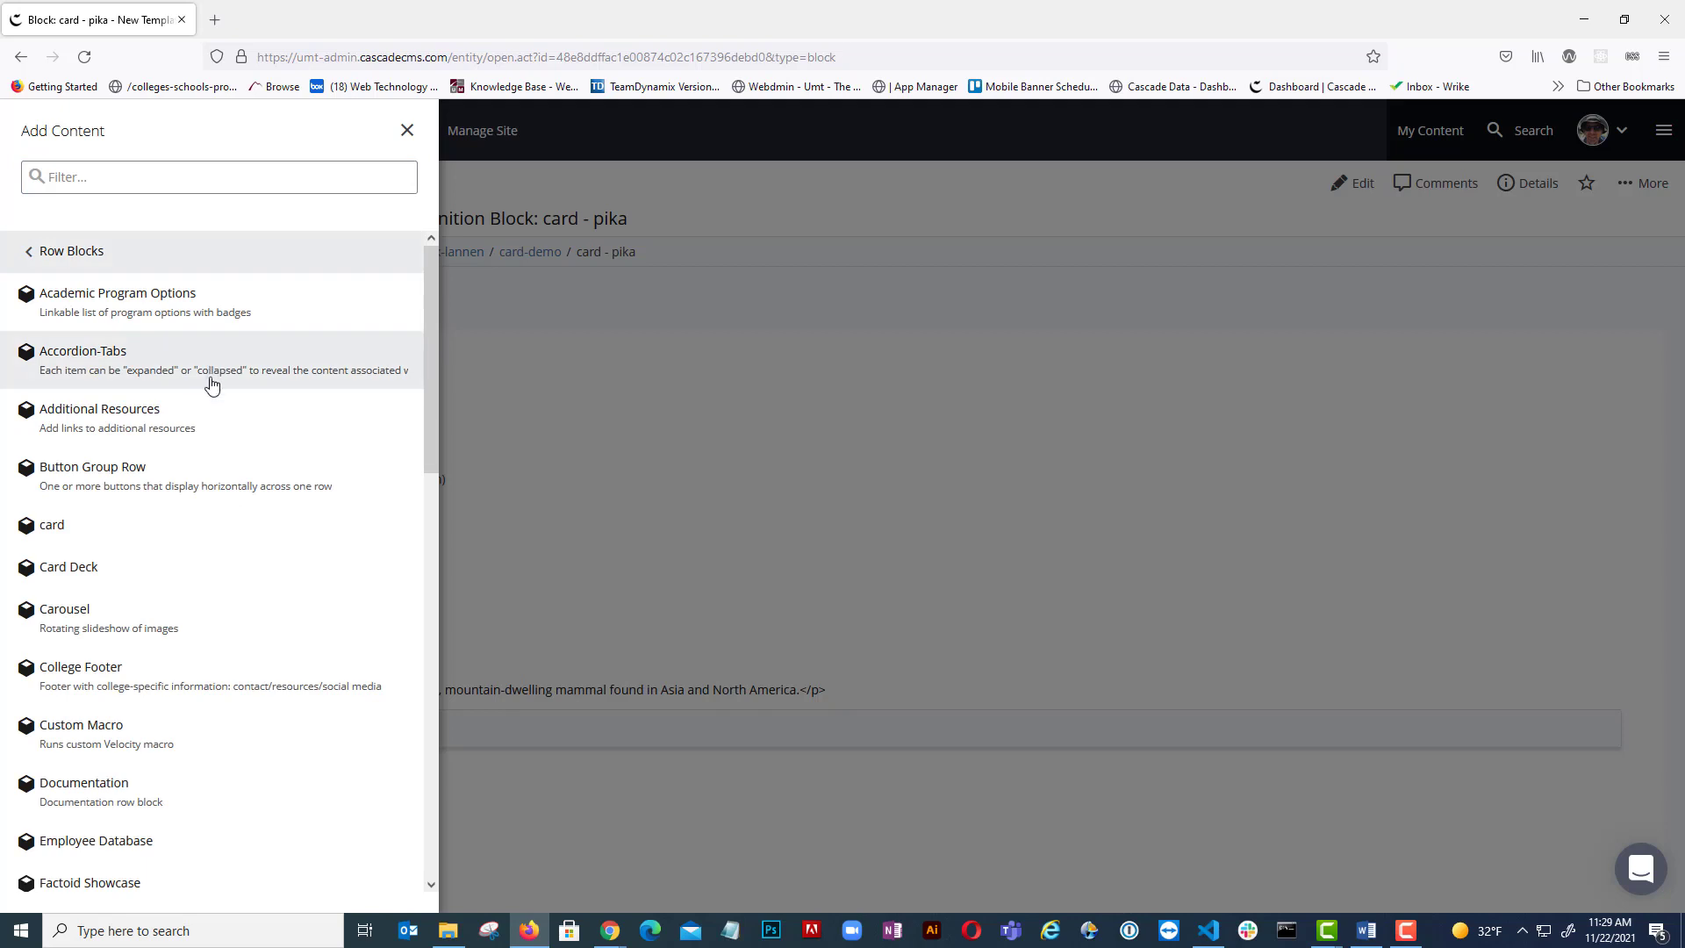
pyautogui.click(171, 575)
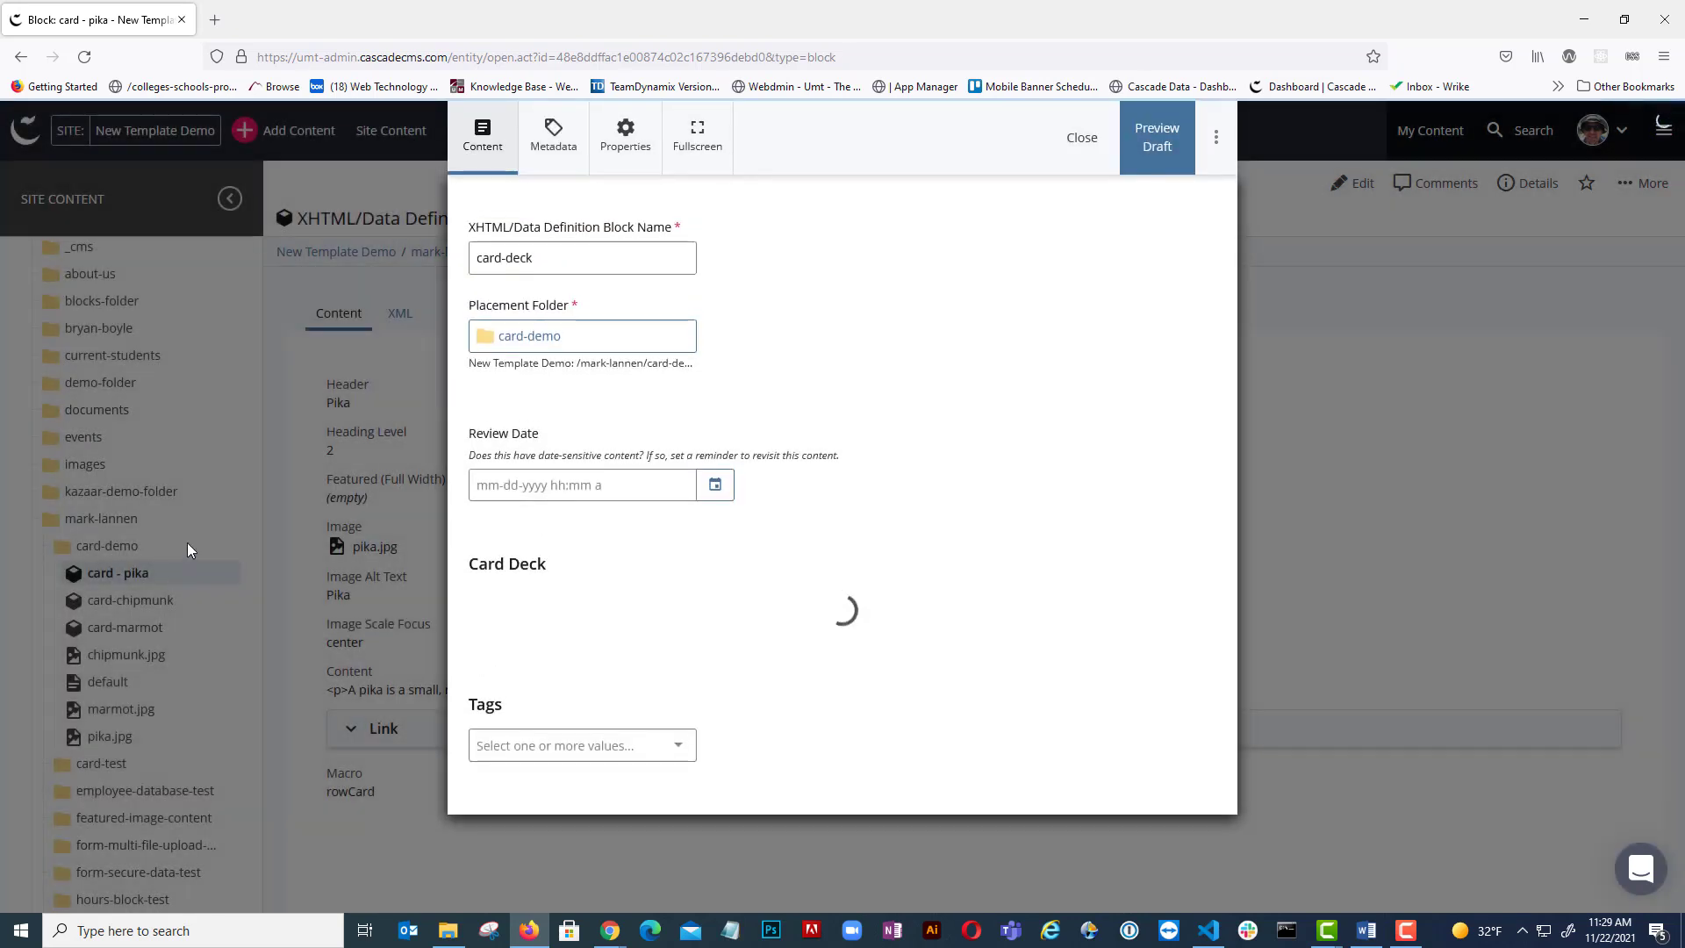
pyautogui.click(609, 258)
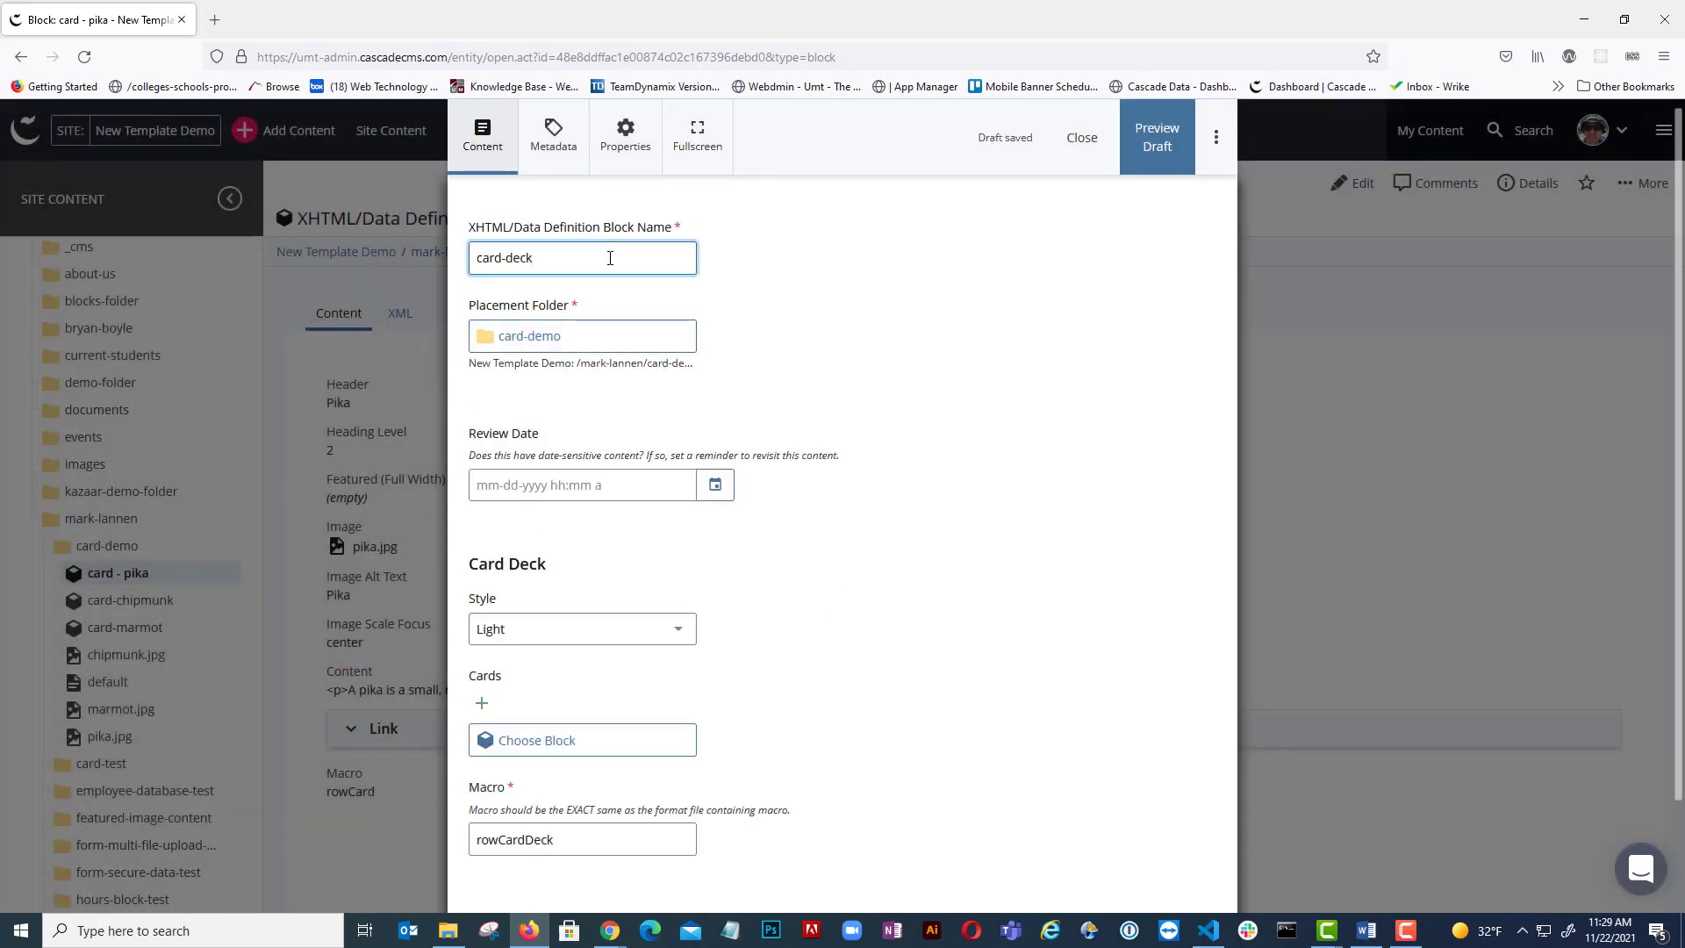
pyautogui.write('-woodland-creatures')
# Step: Switch the card deck's style to Dark and set it back to Light
pyautogui.scroll(-2, 620, 538)
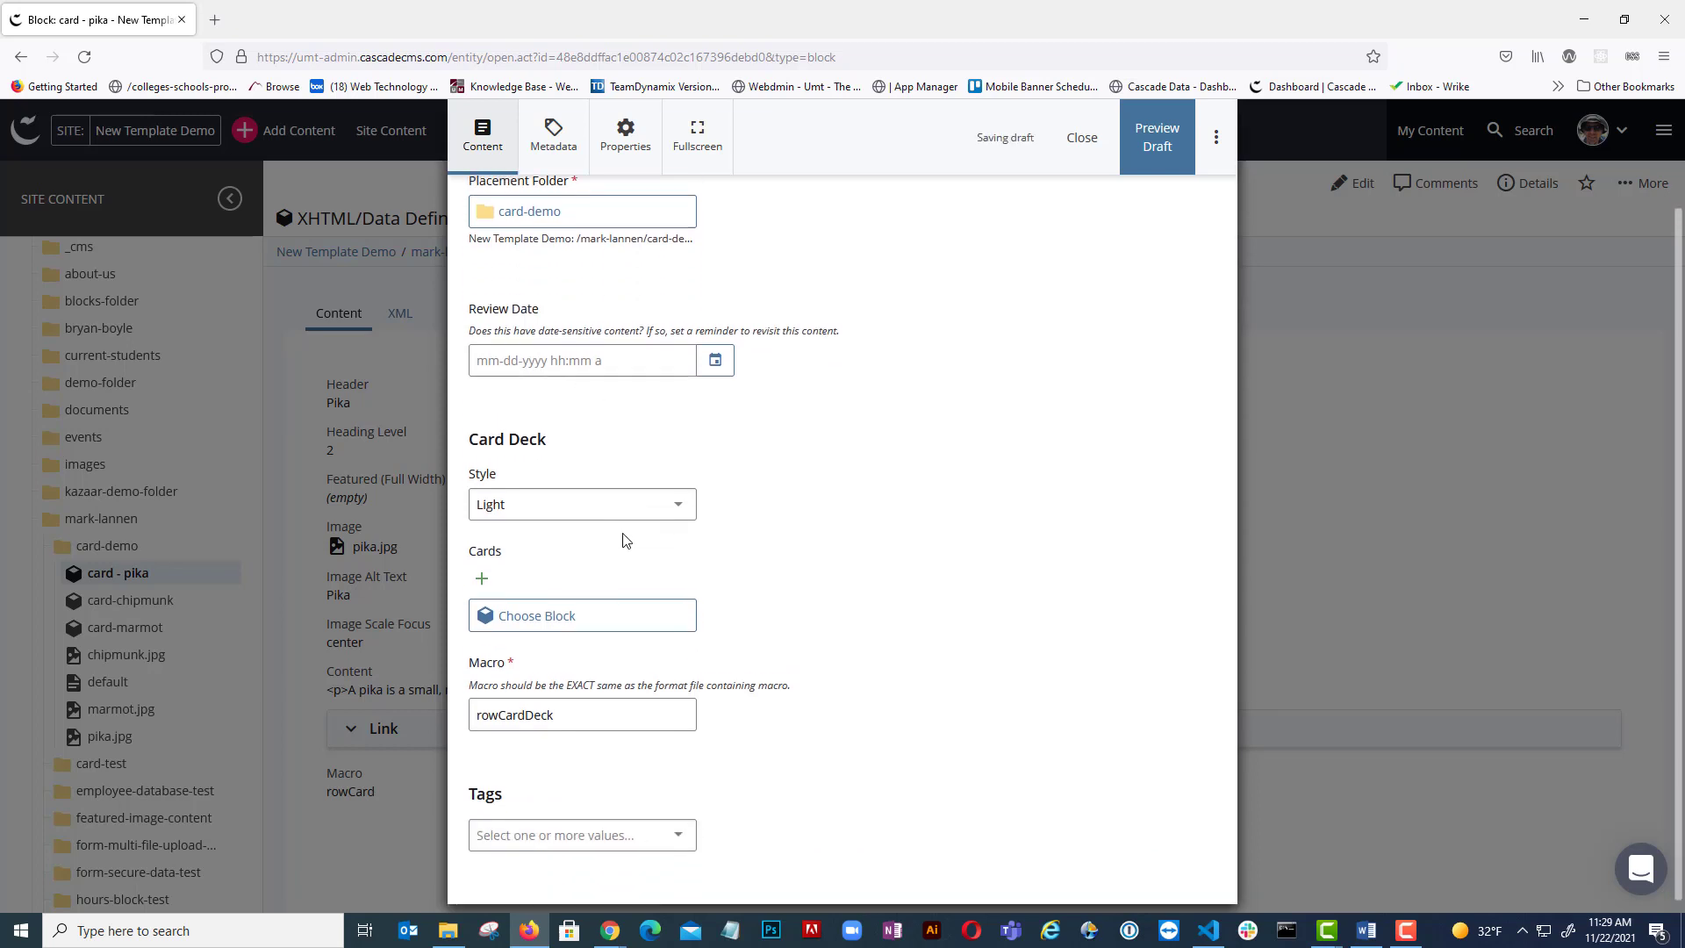
pyautogui.click(566, 507)
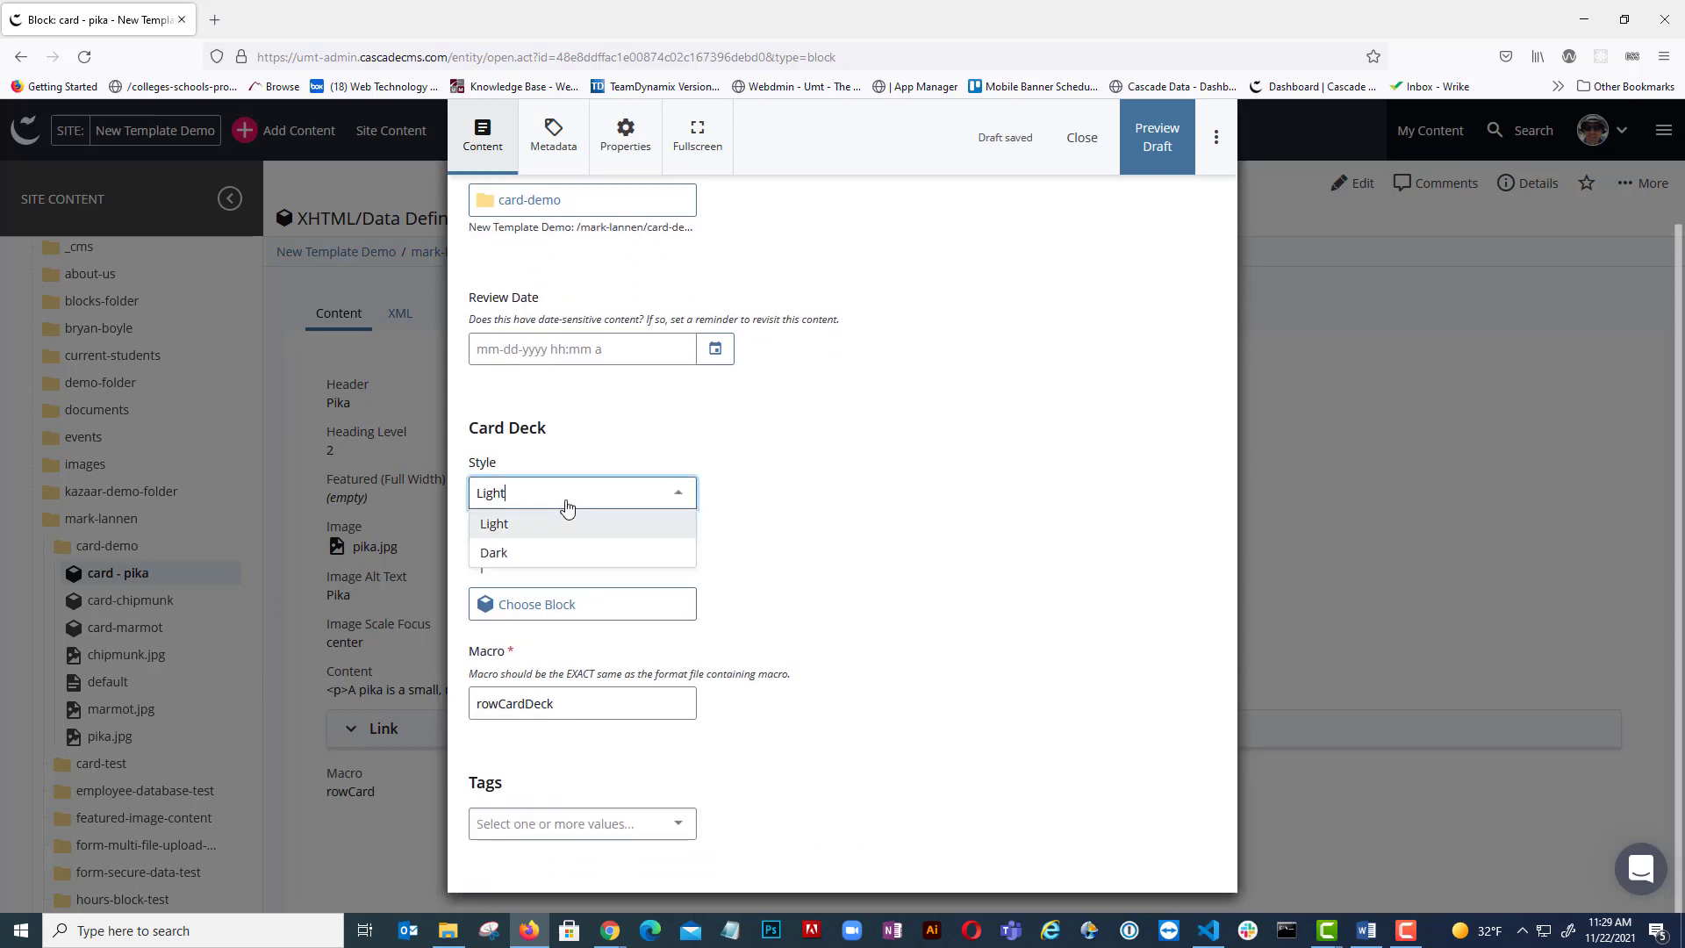
pyautogui.click(666, 551)
pyautogui.click(639, 490)
pyautogui.click(638, 526)
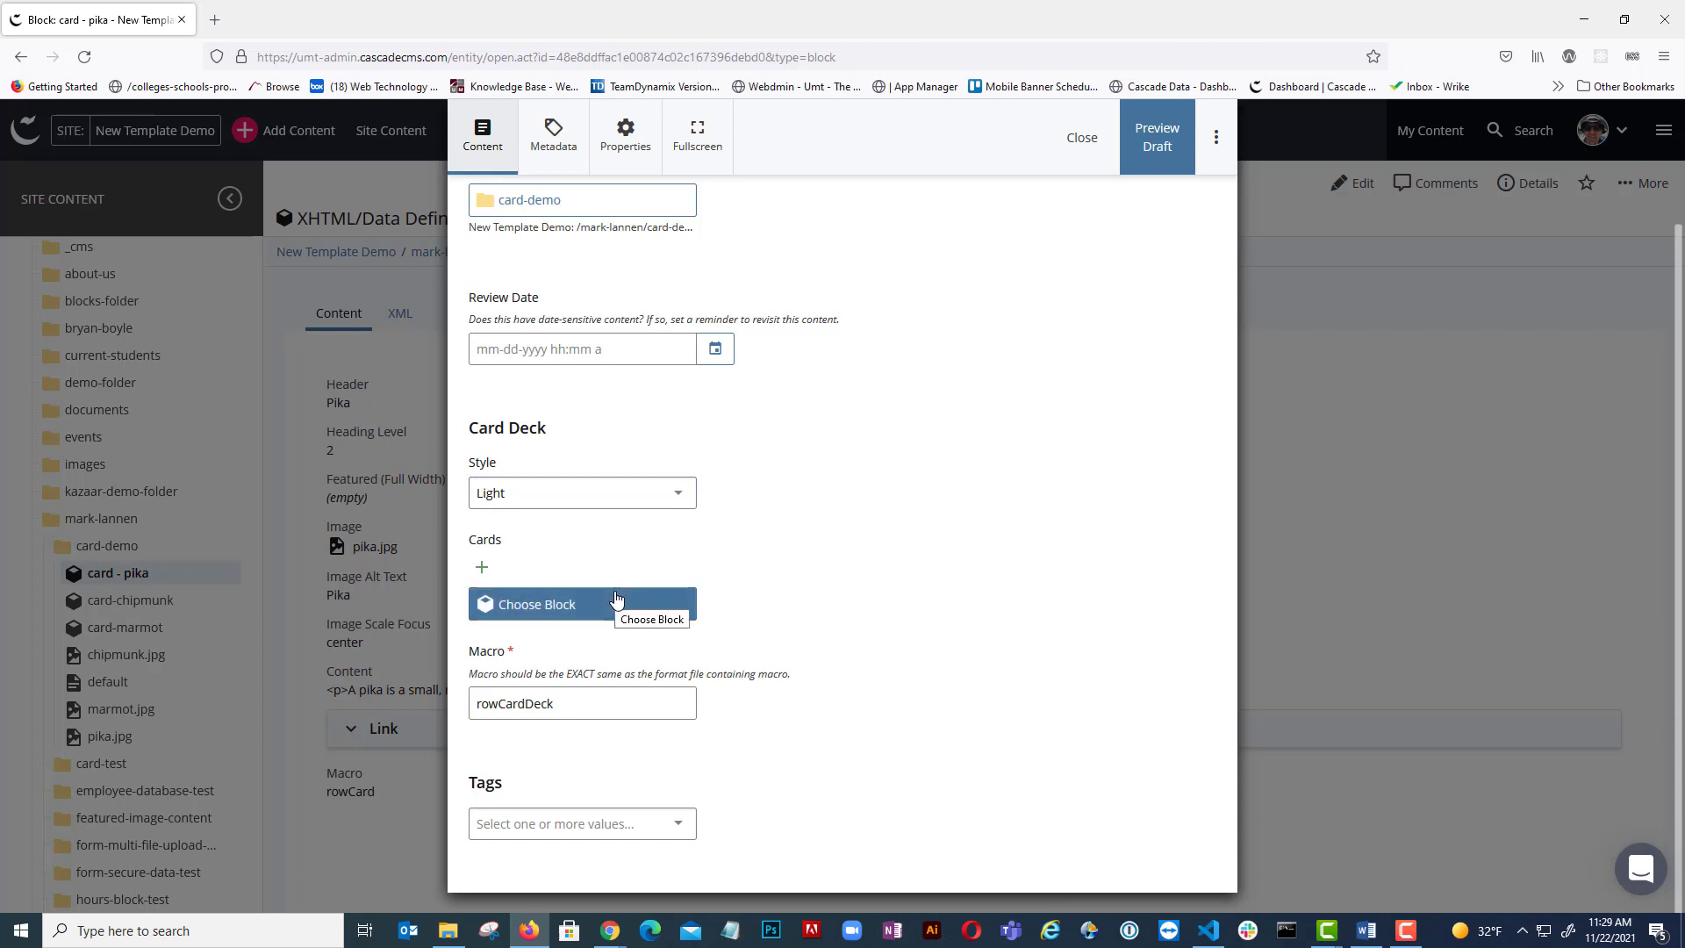
# Step: Choose the "card - pika" block from the card-demo folder as the deck's first card
pyautogui.click(526, 605)
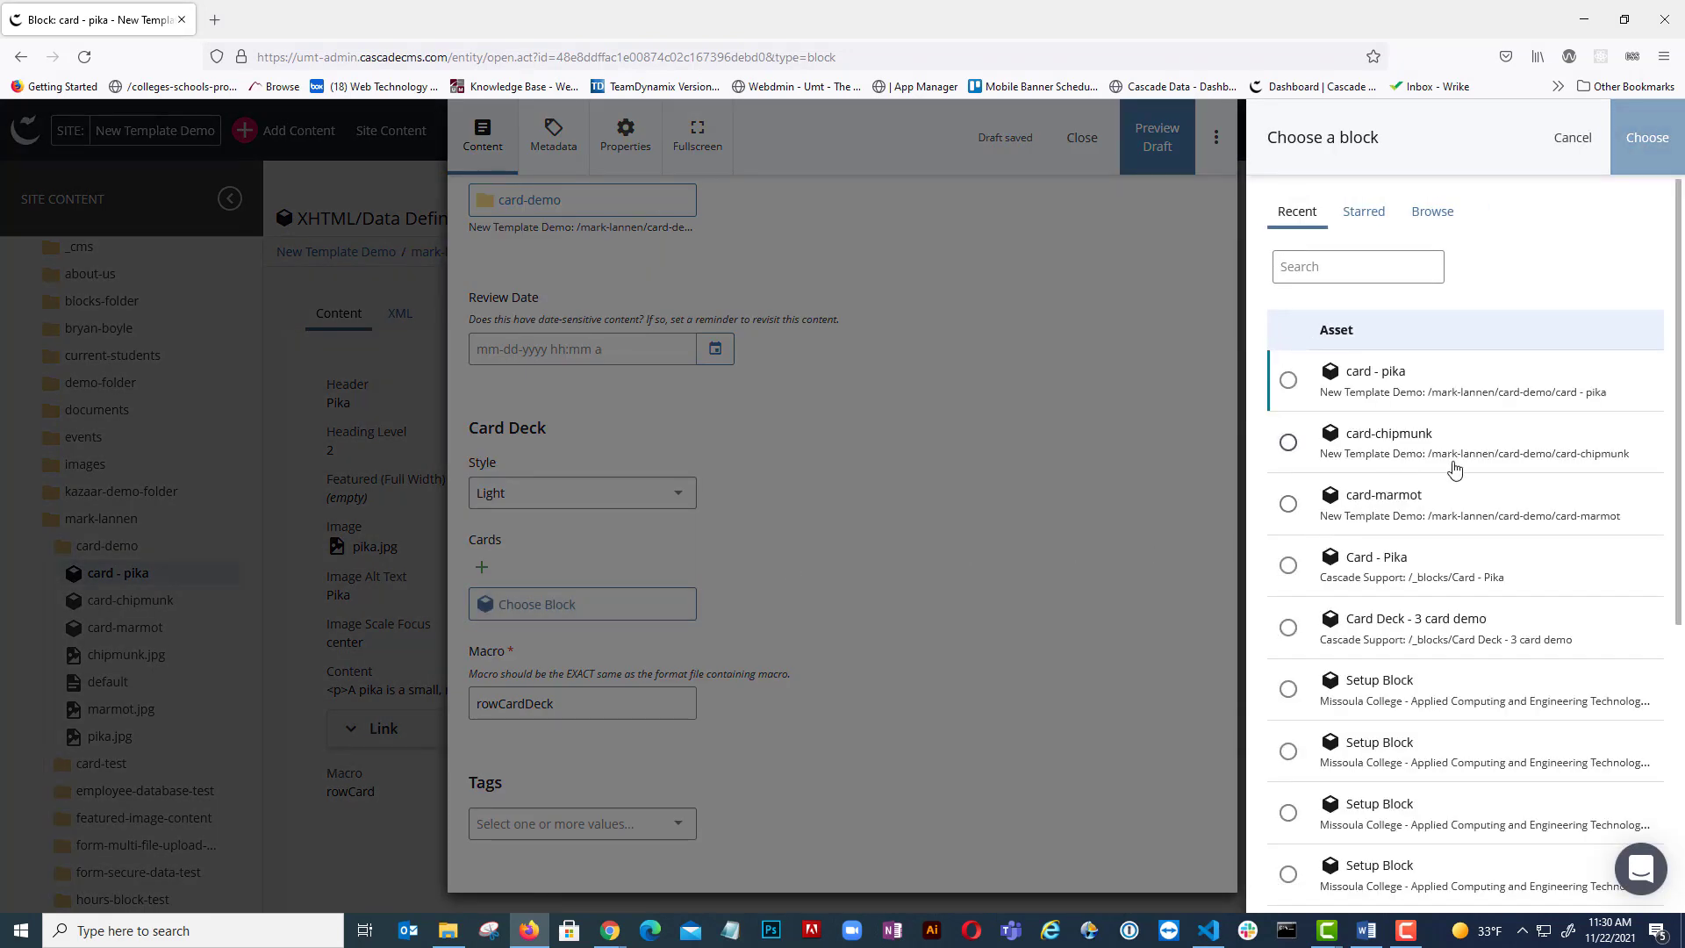
pyautogui.click(1287, 382)
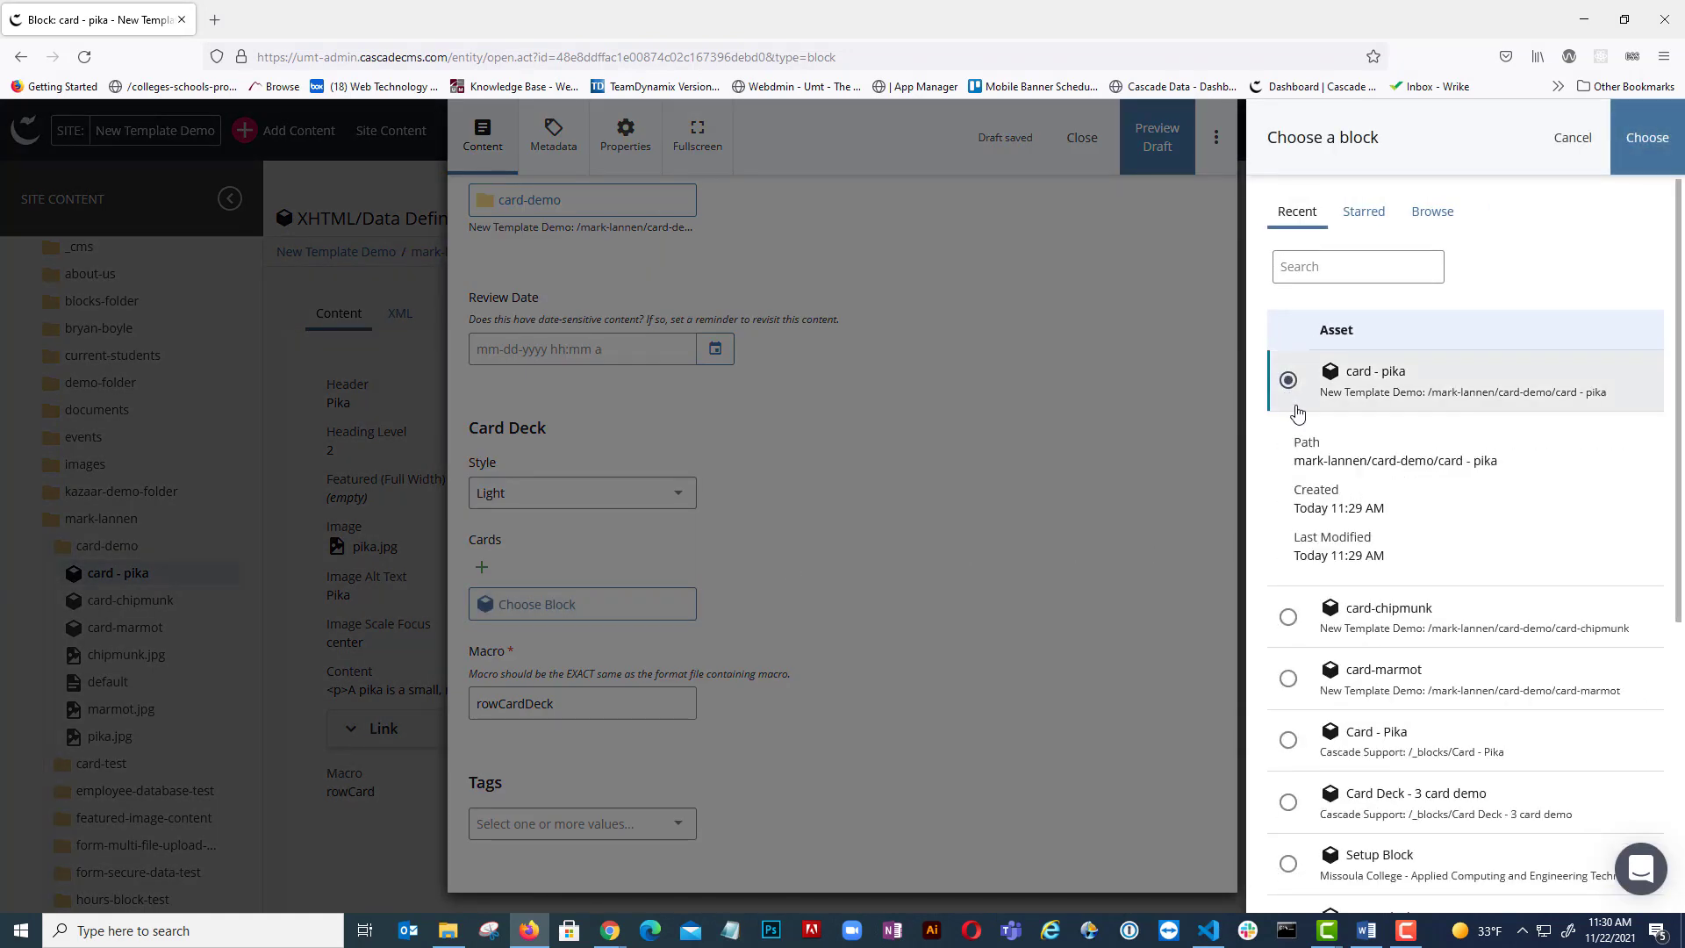
pyautogui.click(1637, 163)
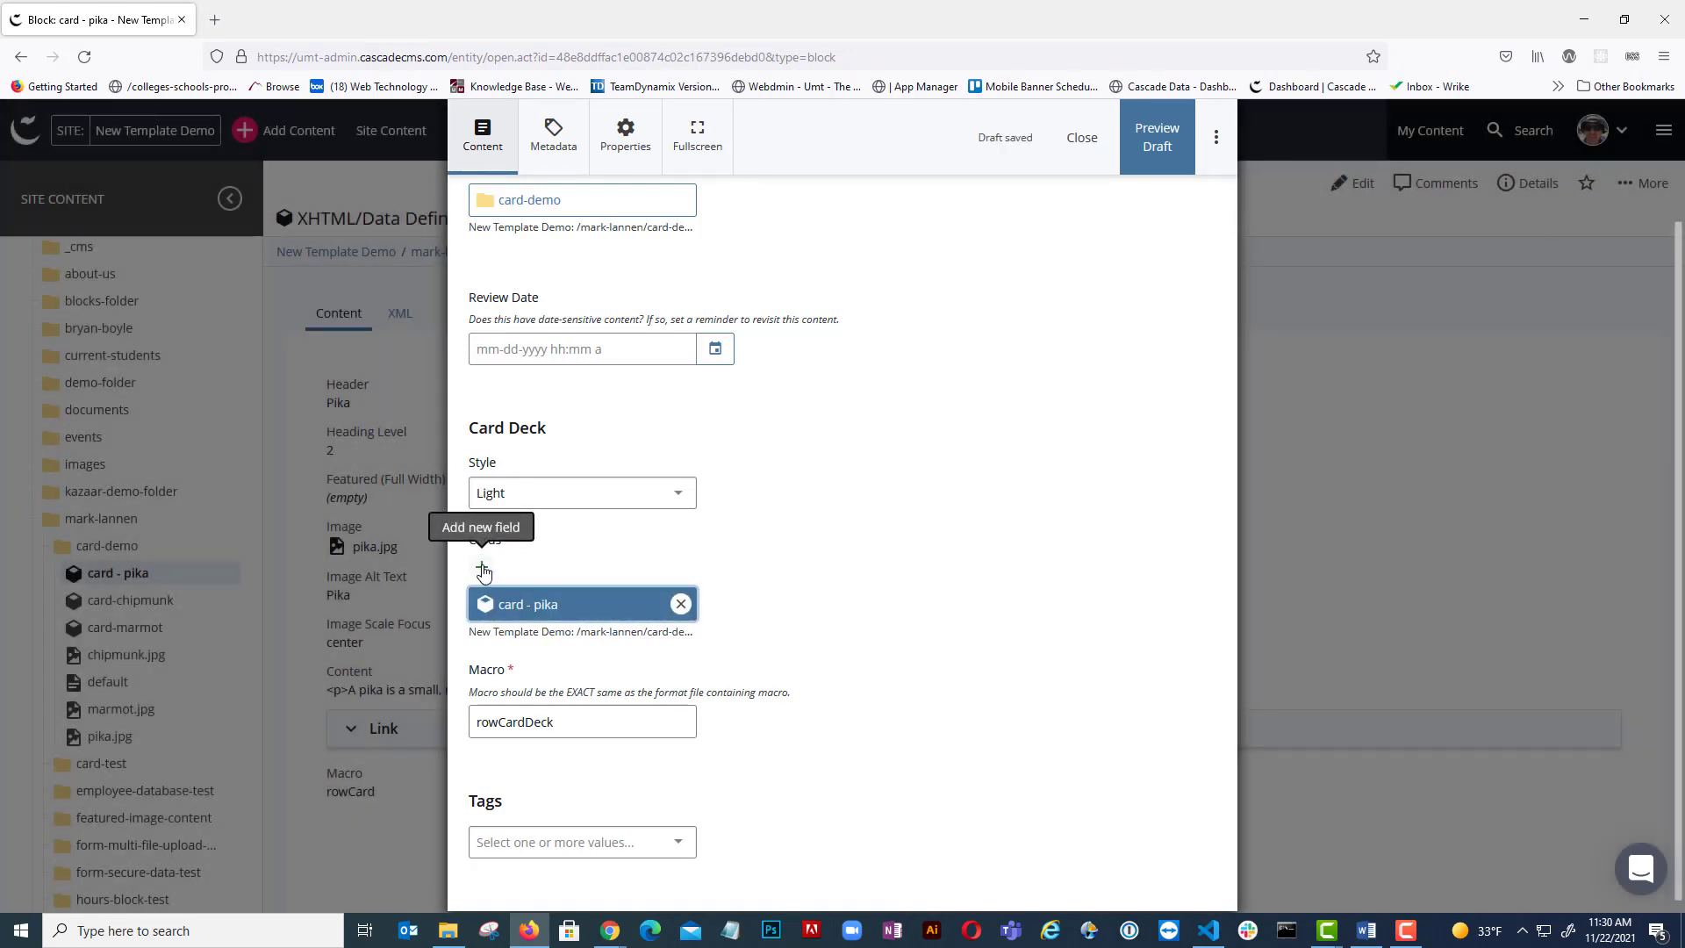
# Step: Add a second card entry to the deck and assign the card-marmot block to it
pyautogui.click(483, 571)
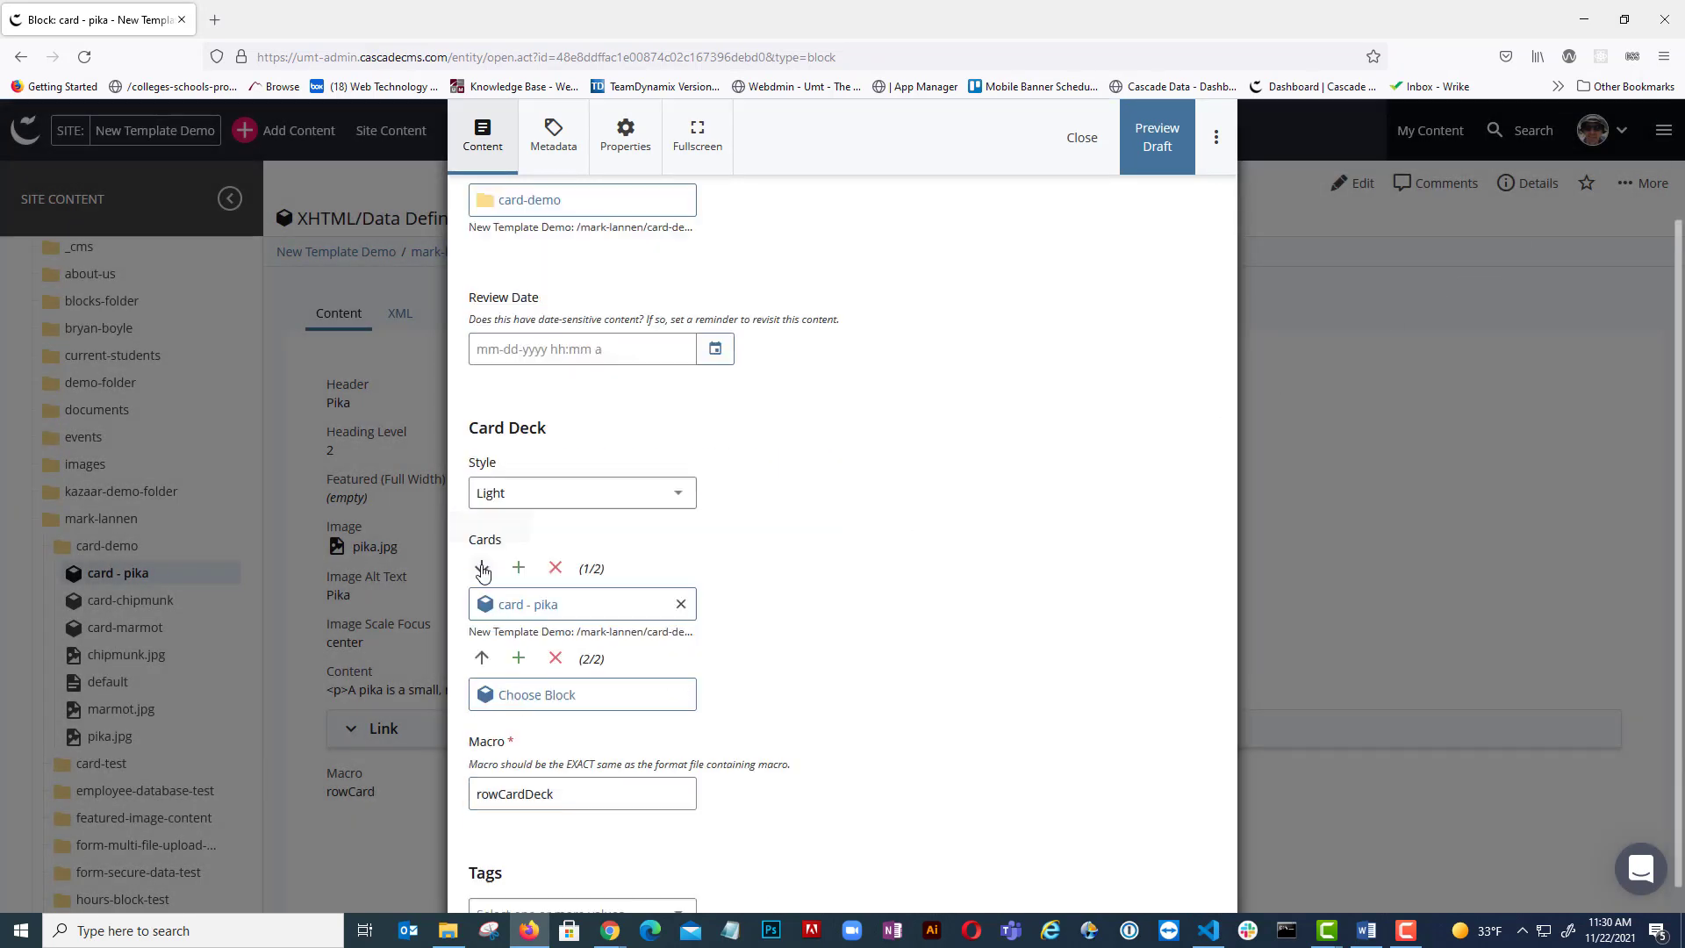
pyautogui.click(561, 698)
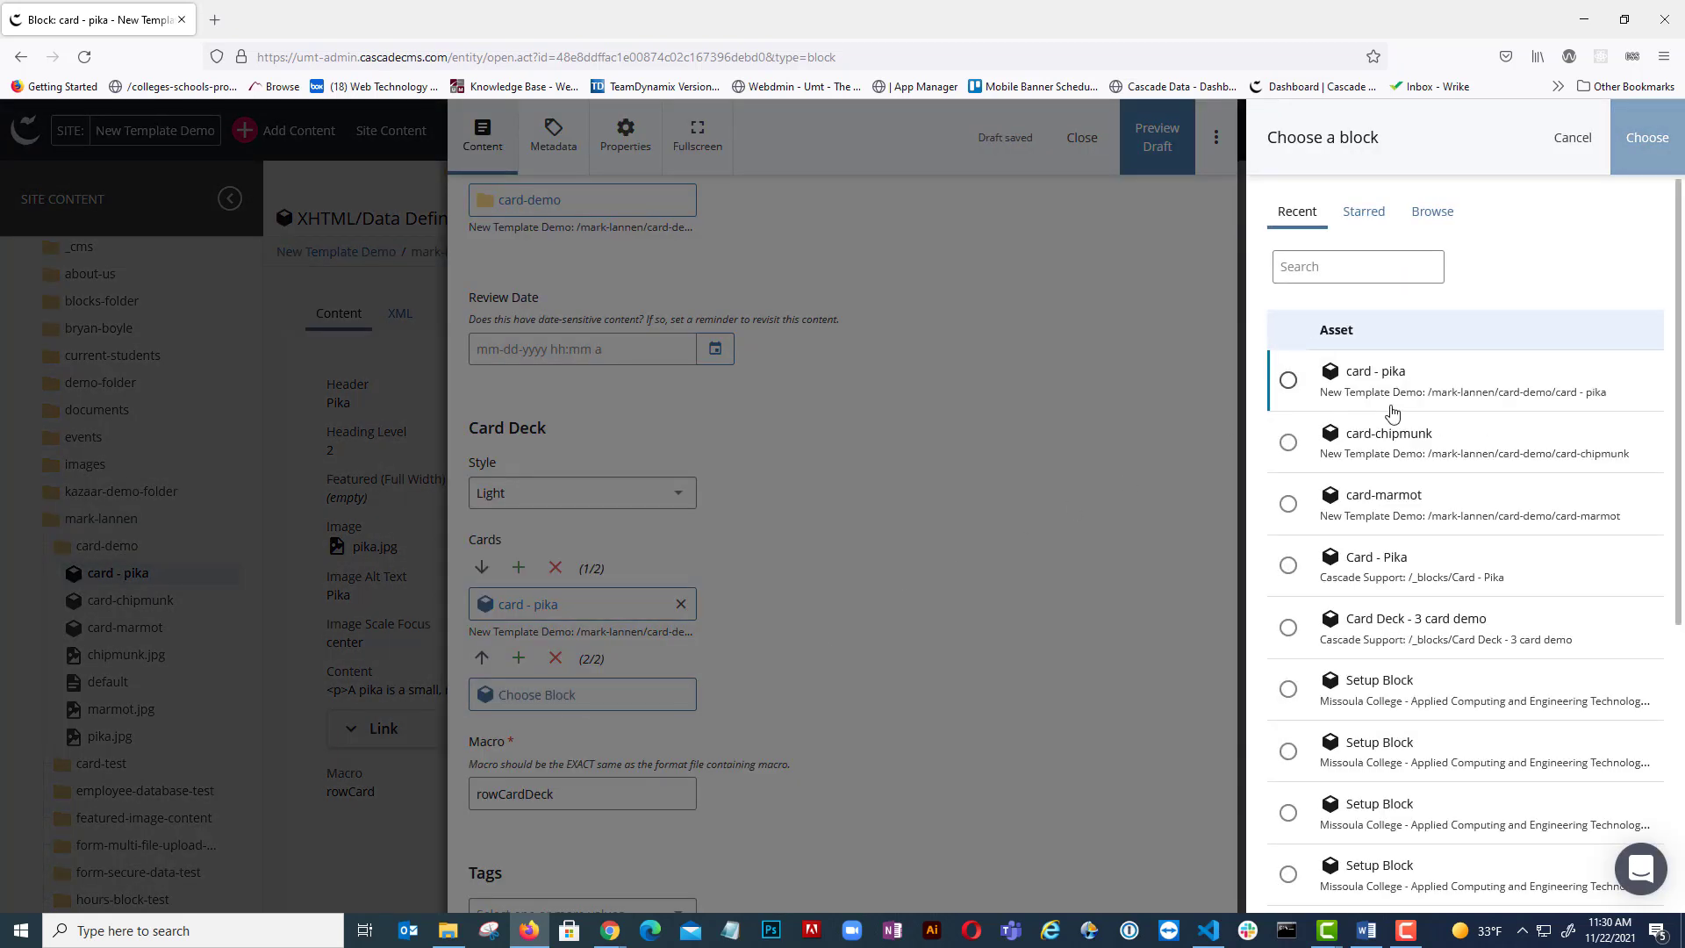
pyautogui.click(1288, 503)
pyautogui.click(1643, 156)
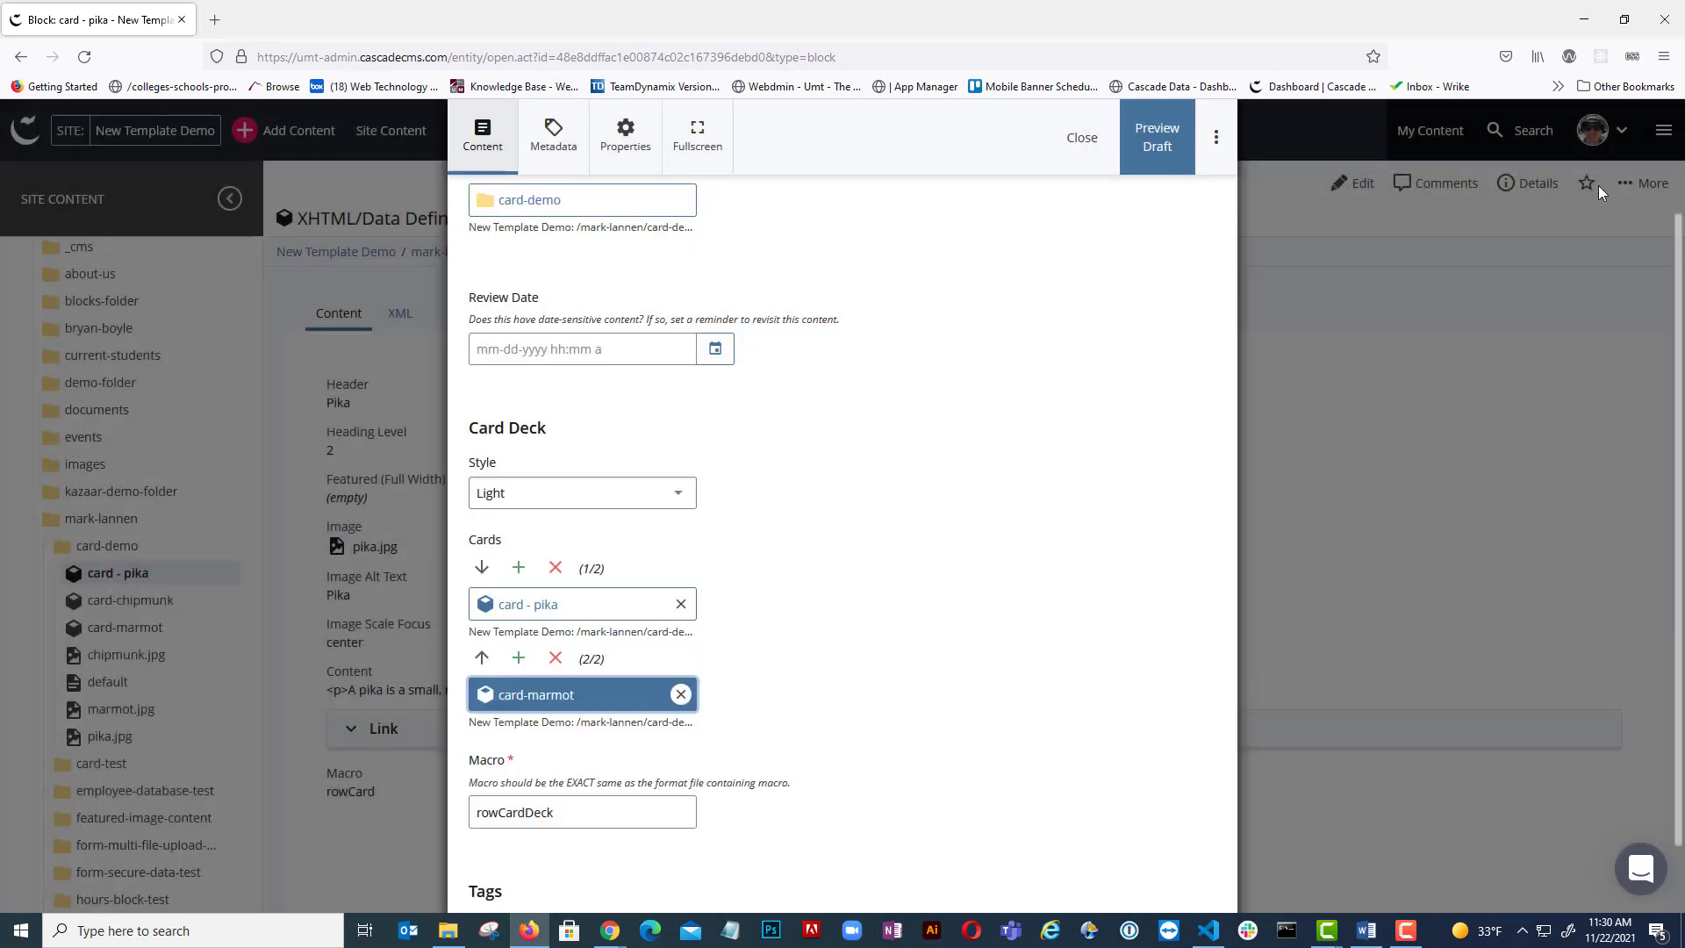
# Step: Add a third card entry to the deck and assign the card-chipmunk block to it
pyautogui.click(518, 658)
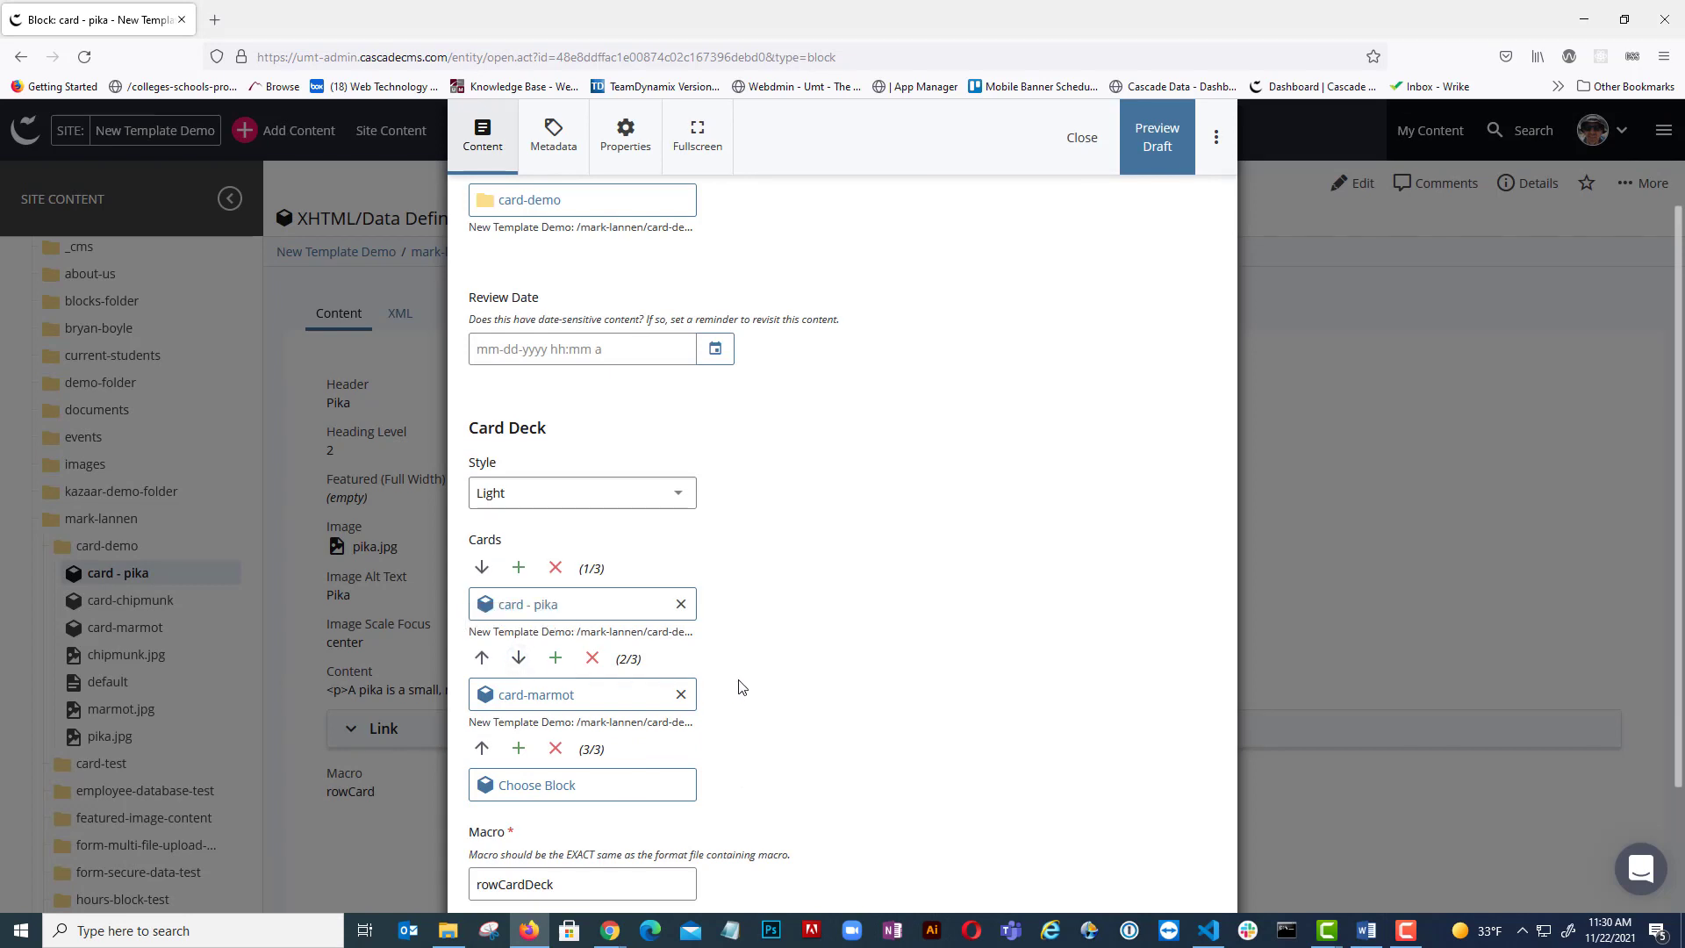
pyautogui.scroll(-2, 748, 676)
pyautogui.click(565, 604)
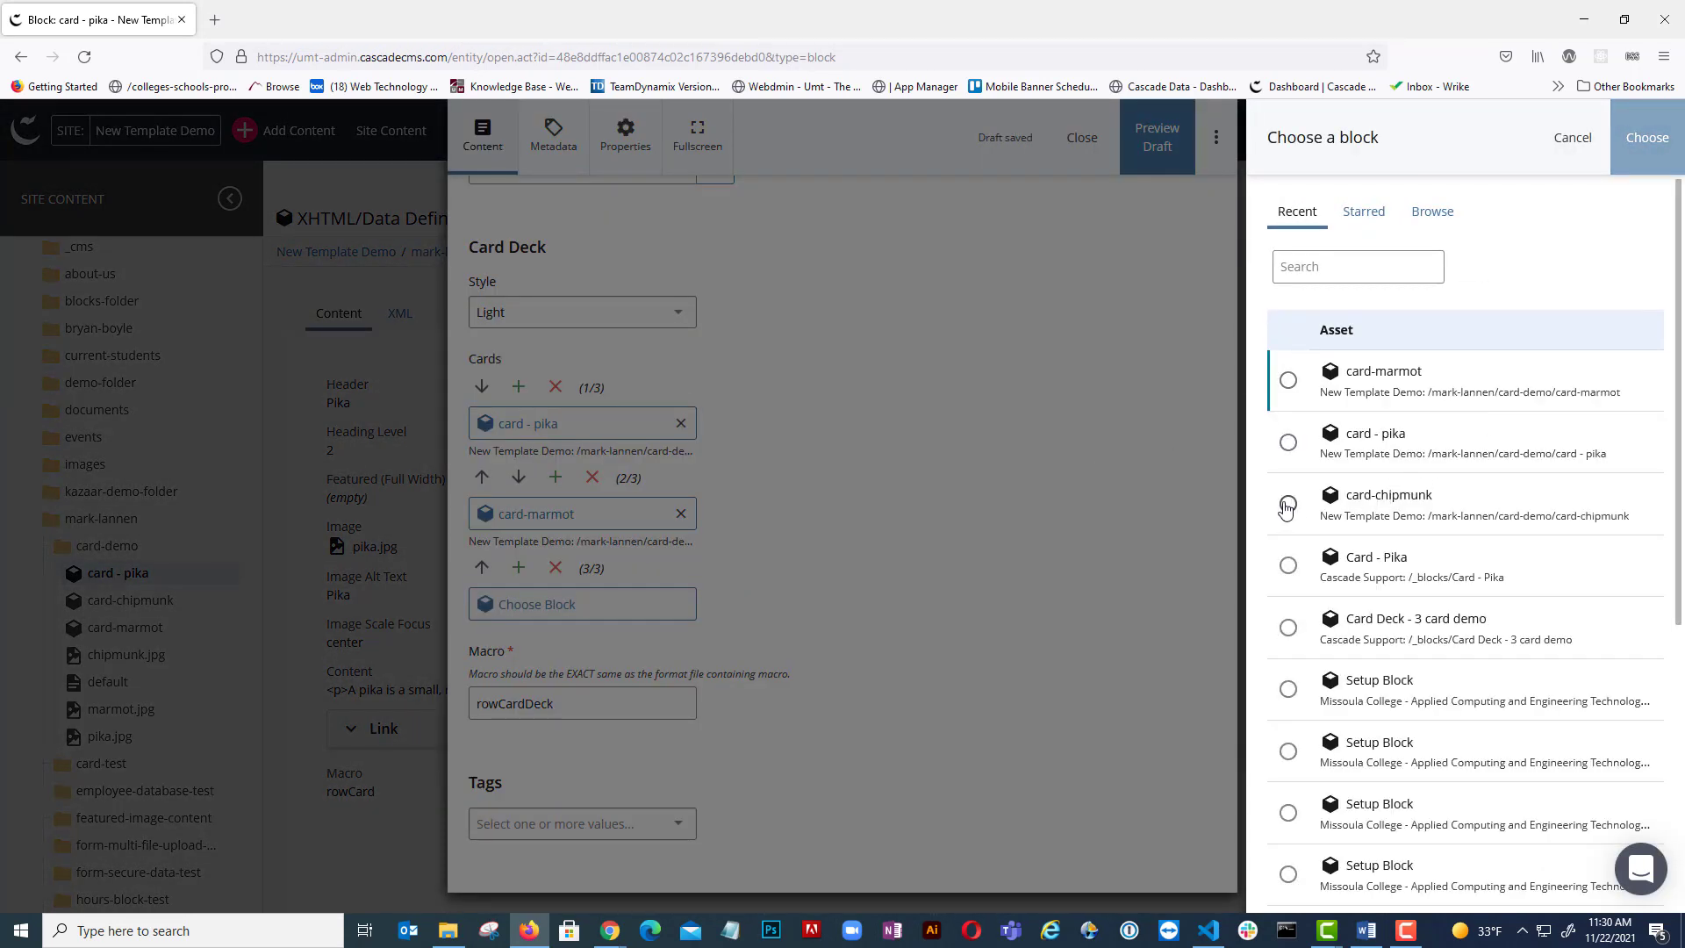
pyautogui.click(1287, 504)
pyautogui.click(1644, 144)
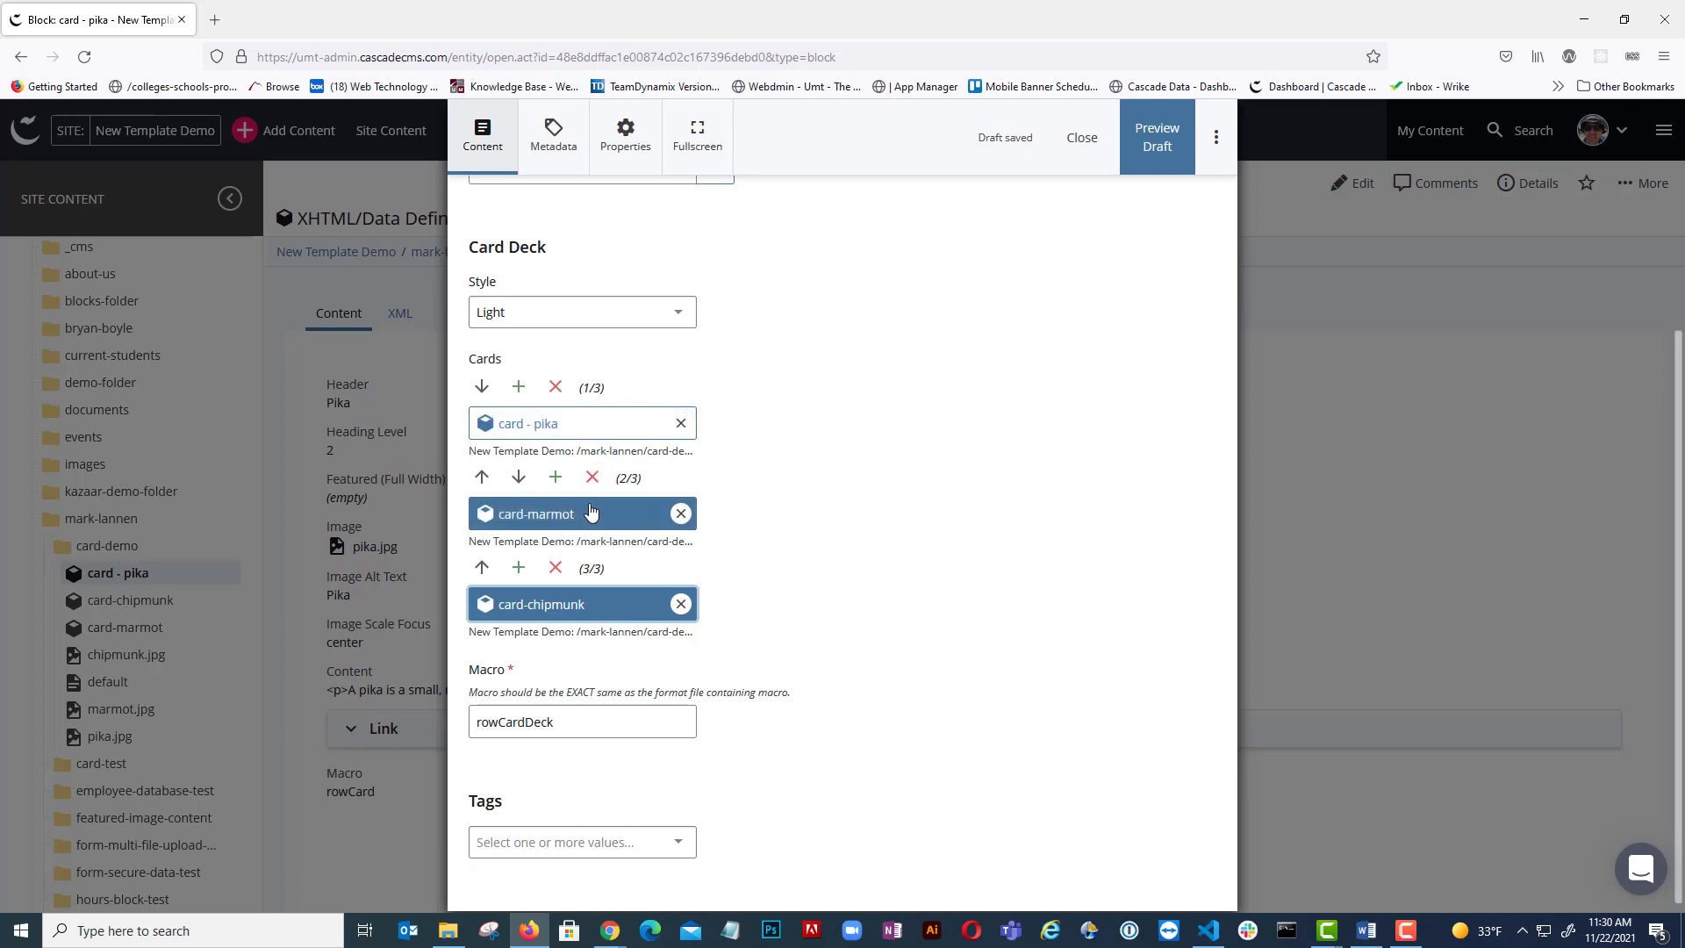
# Step: Move card-marmot above "card - pika" and return it to second place in the deck
pyautogui.click(482, 477)
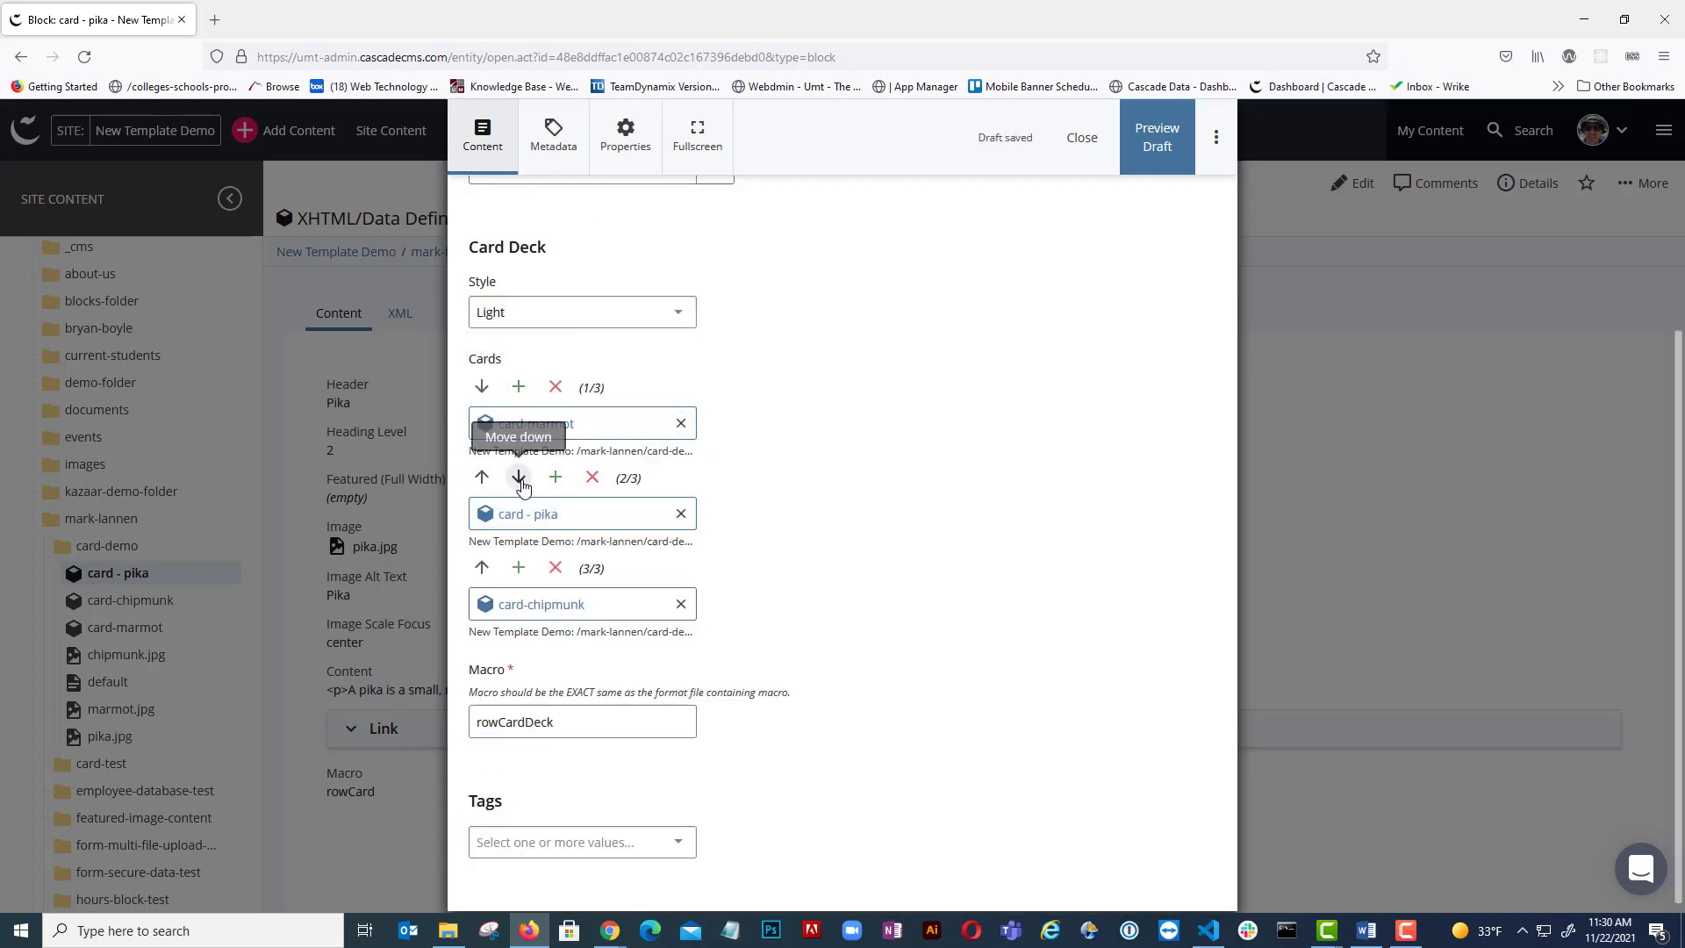
pyautogui.click(482, 386)
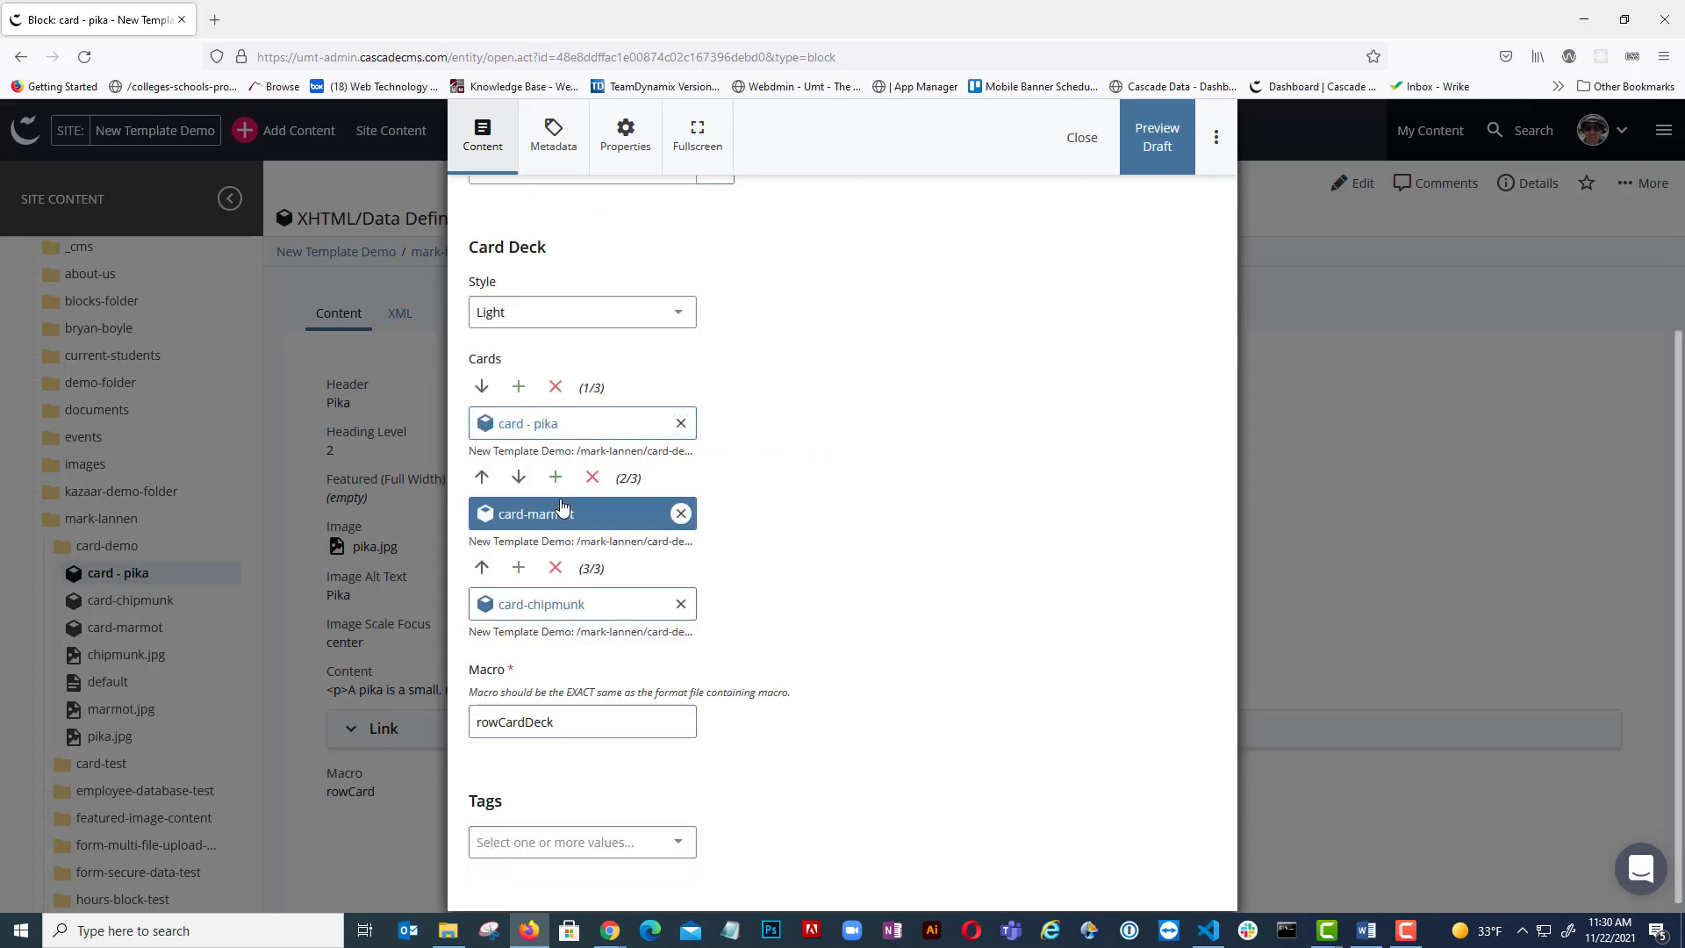
# Step: Submit the woodland creatures card deck block with content checks
pyautogui.click(1204, 163)
pyautogui.click(1064, 380)
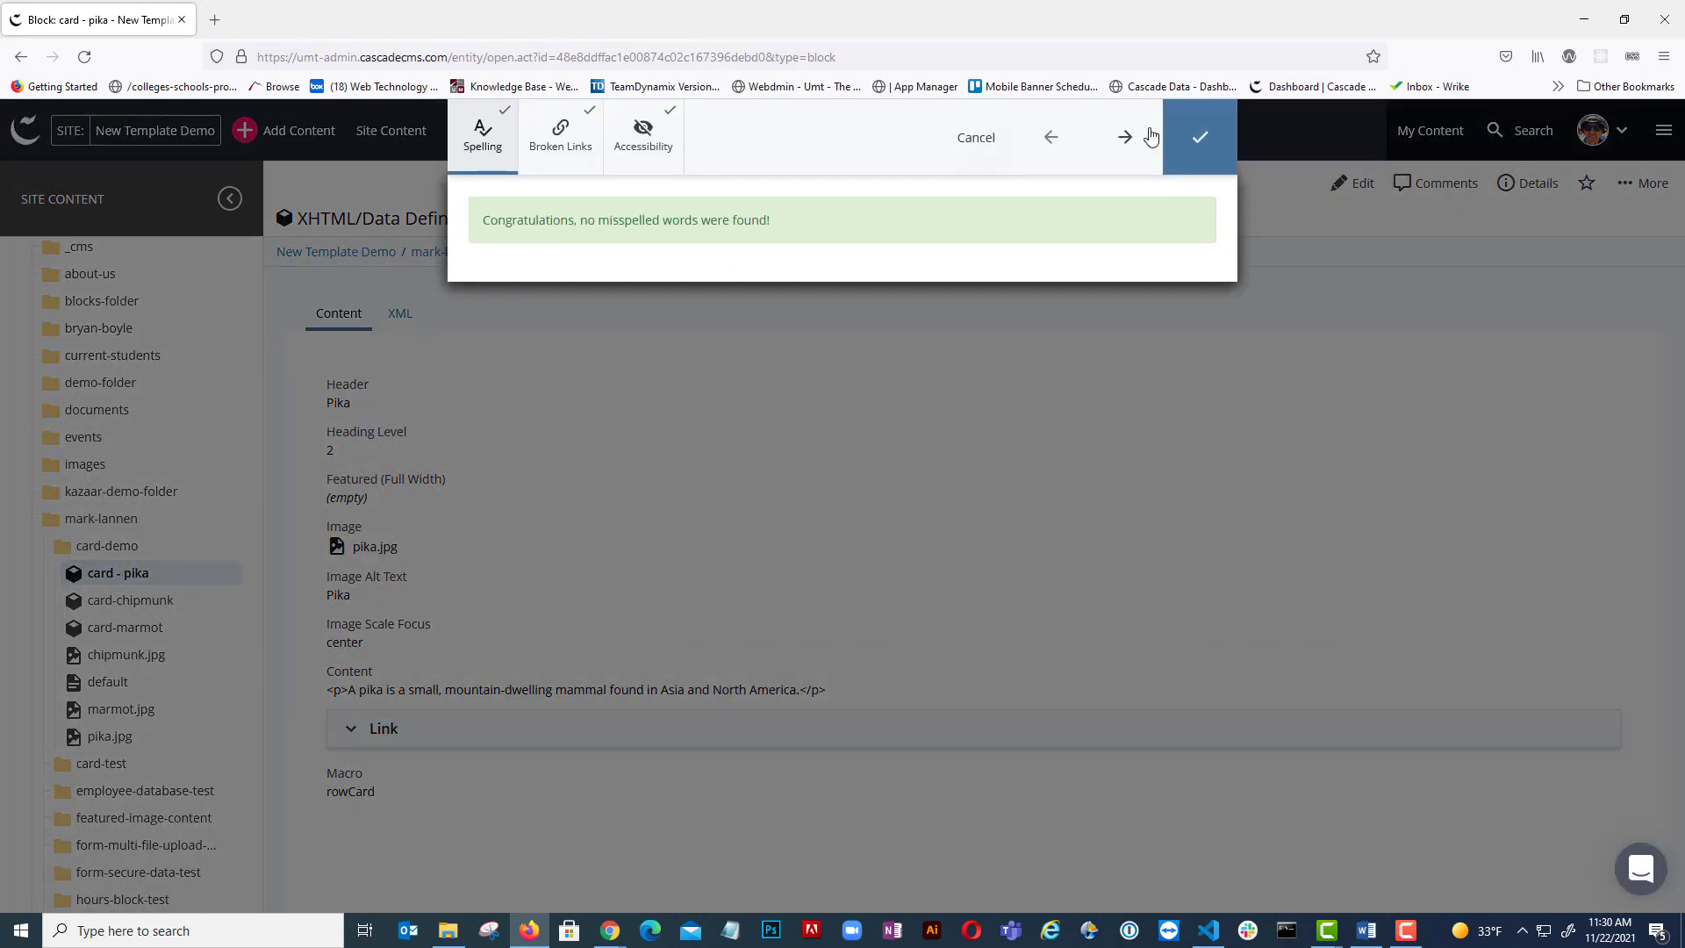
pyautogui.click(1193, 148)
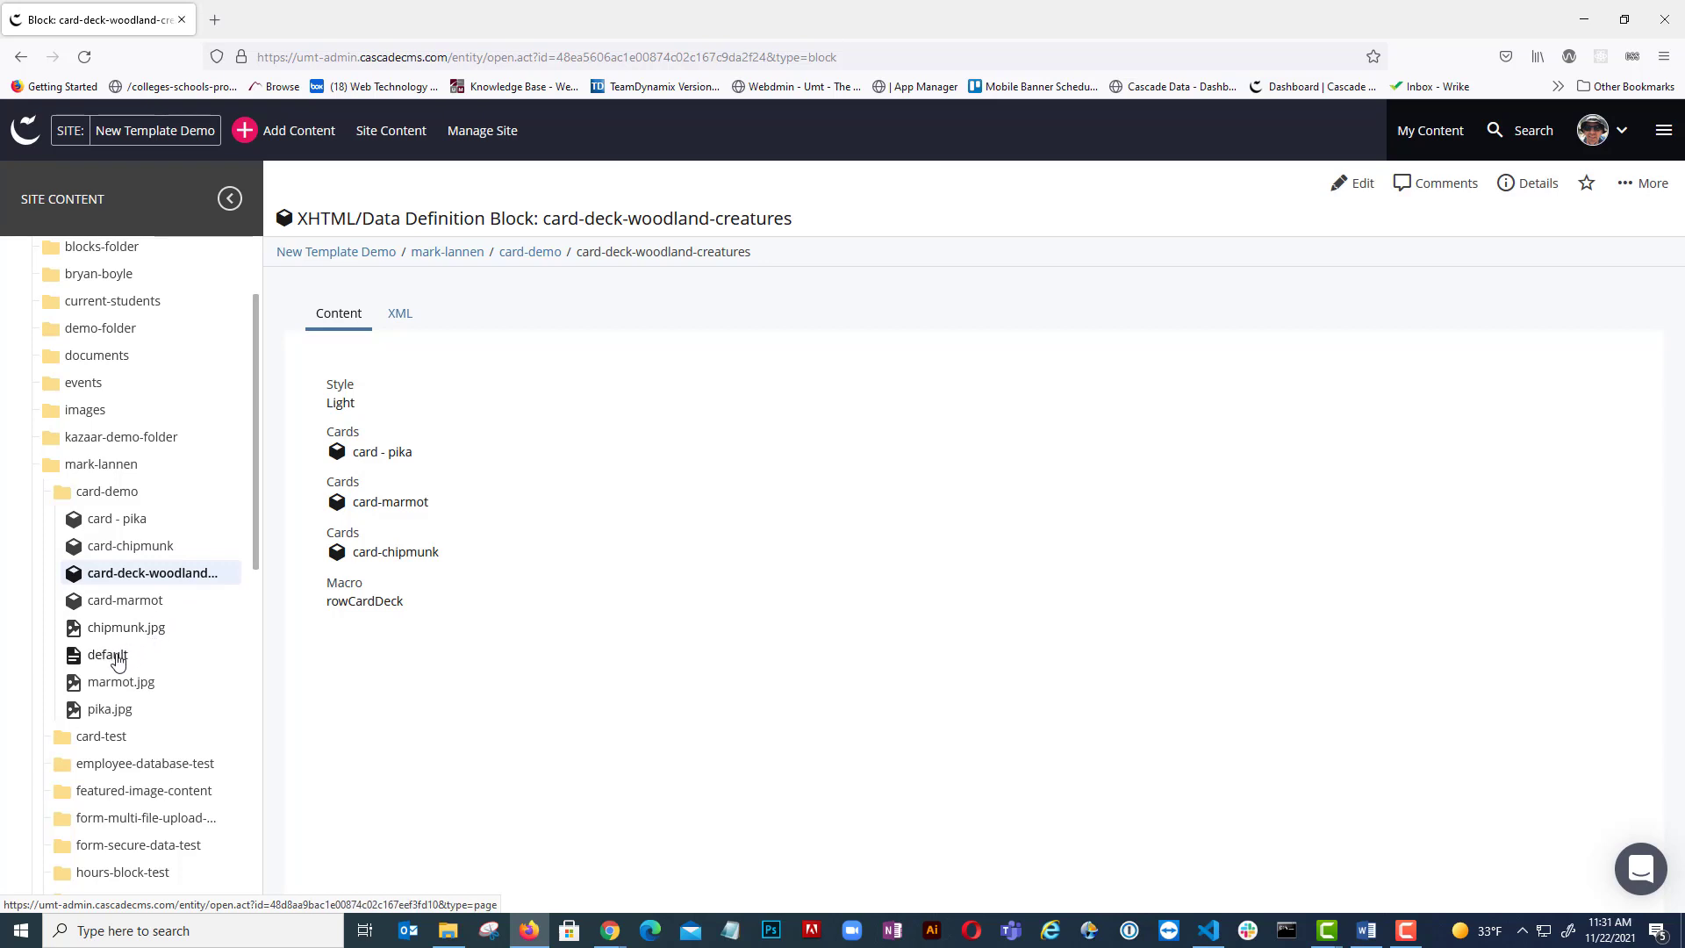
# Step: Open the card-demo folder's default page for editing and expand its Row section
pyautogui.click(117, 660)
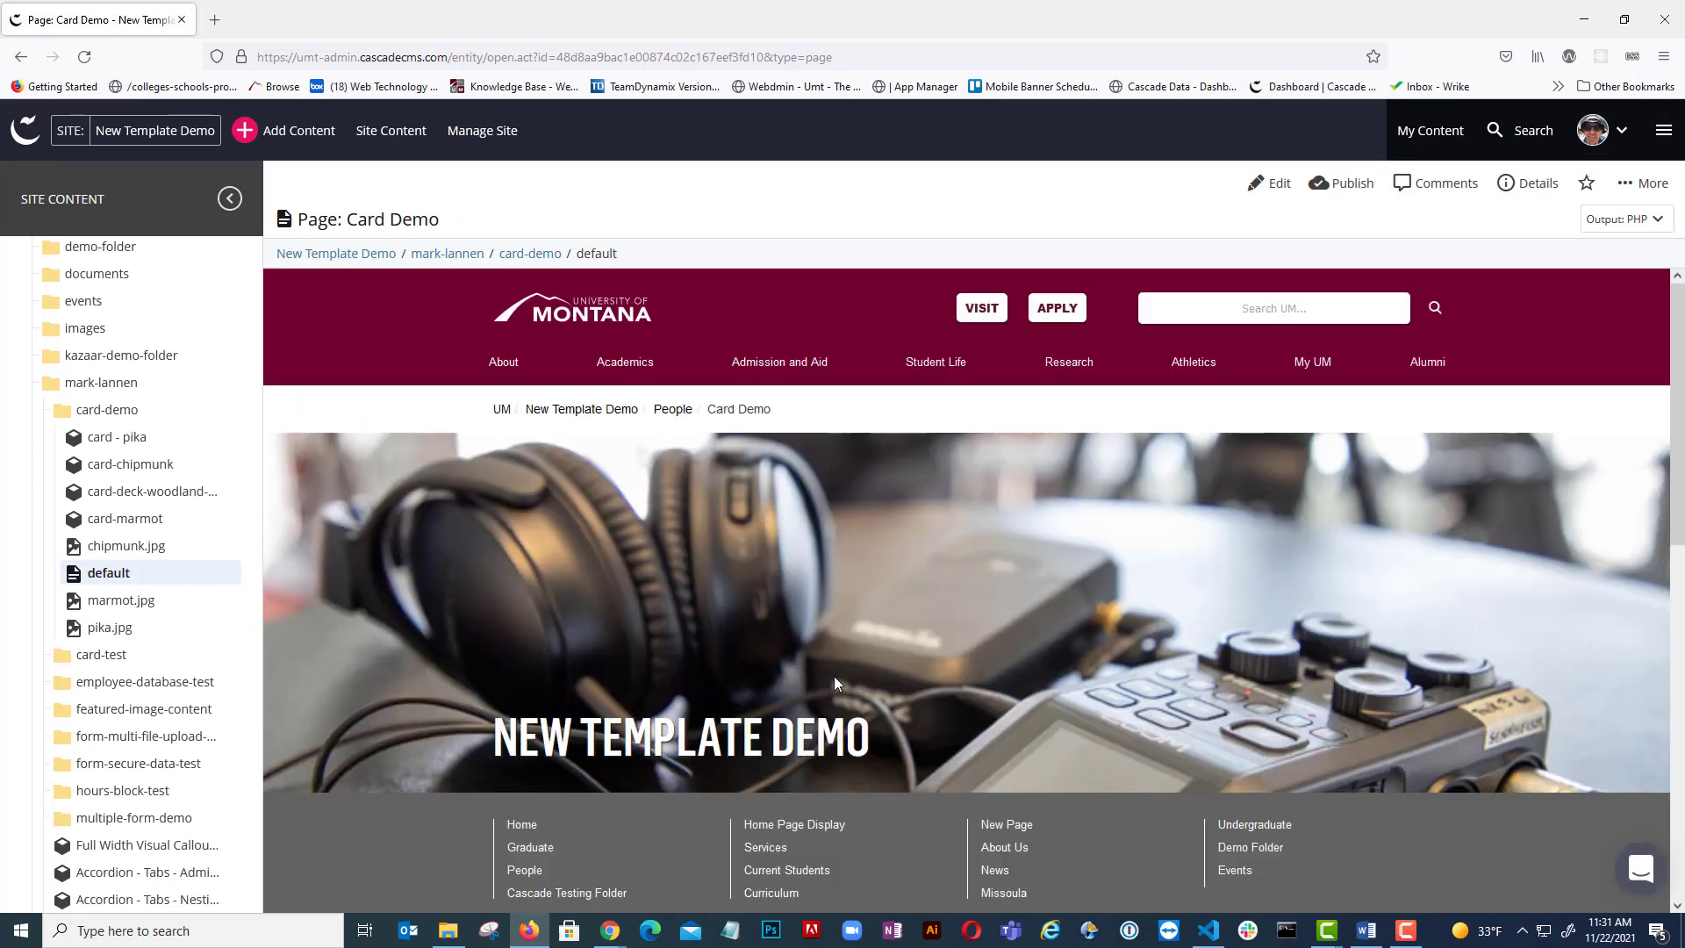
pyautogui.scroll(-8, 843, 675)
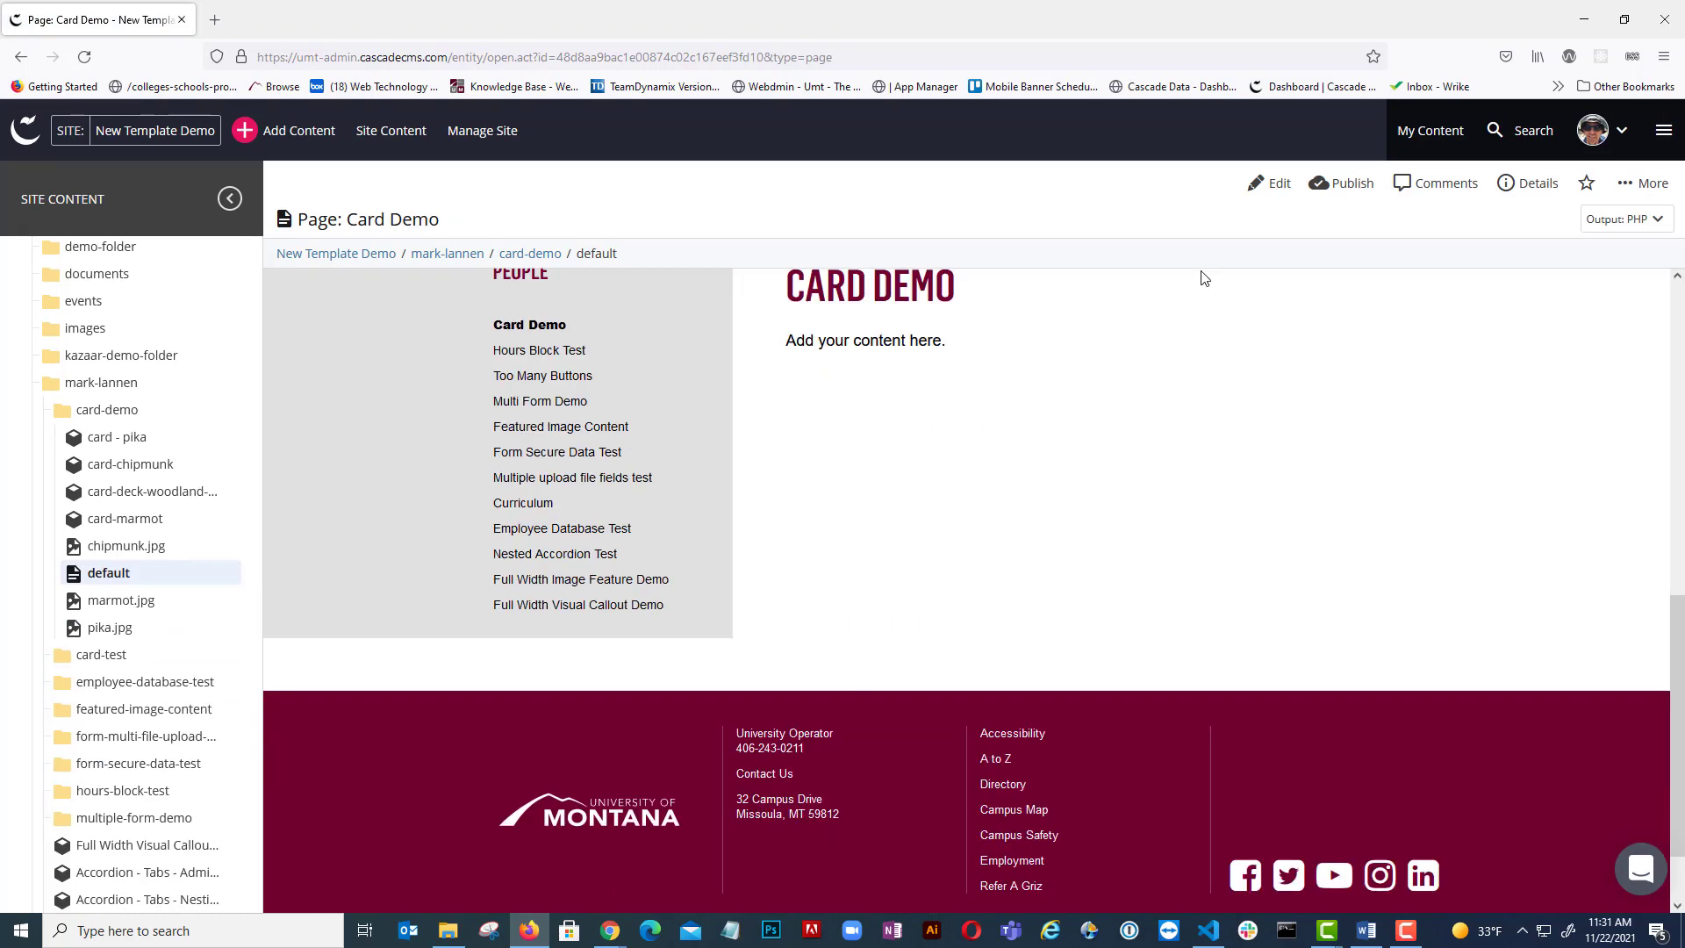
pyautogui.click(1272, 183)
pyautogui.scroll(-6, 964, 530)
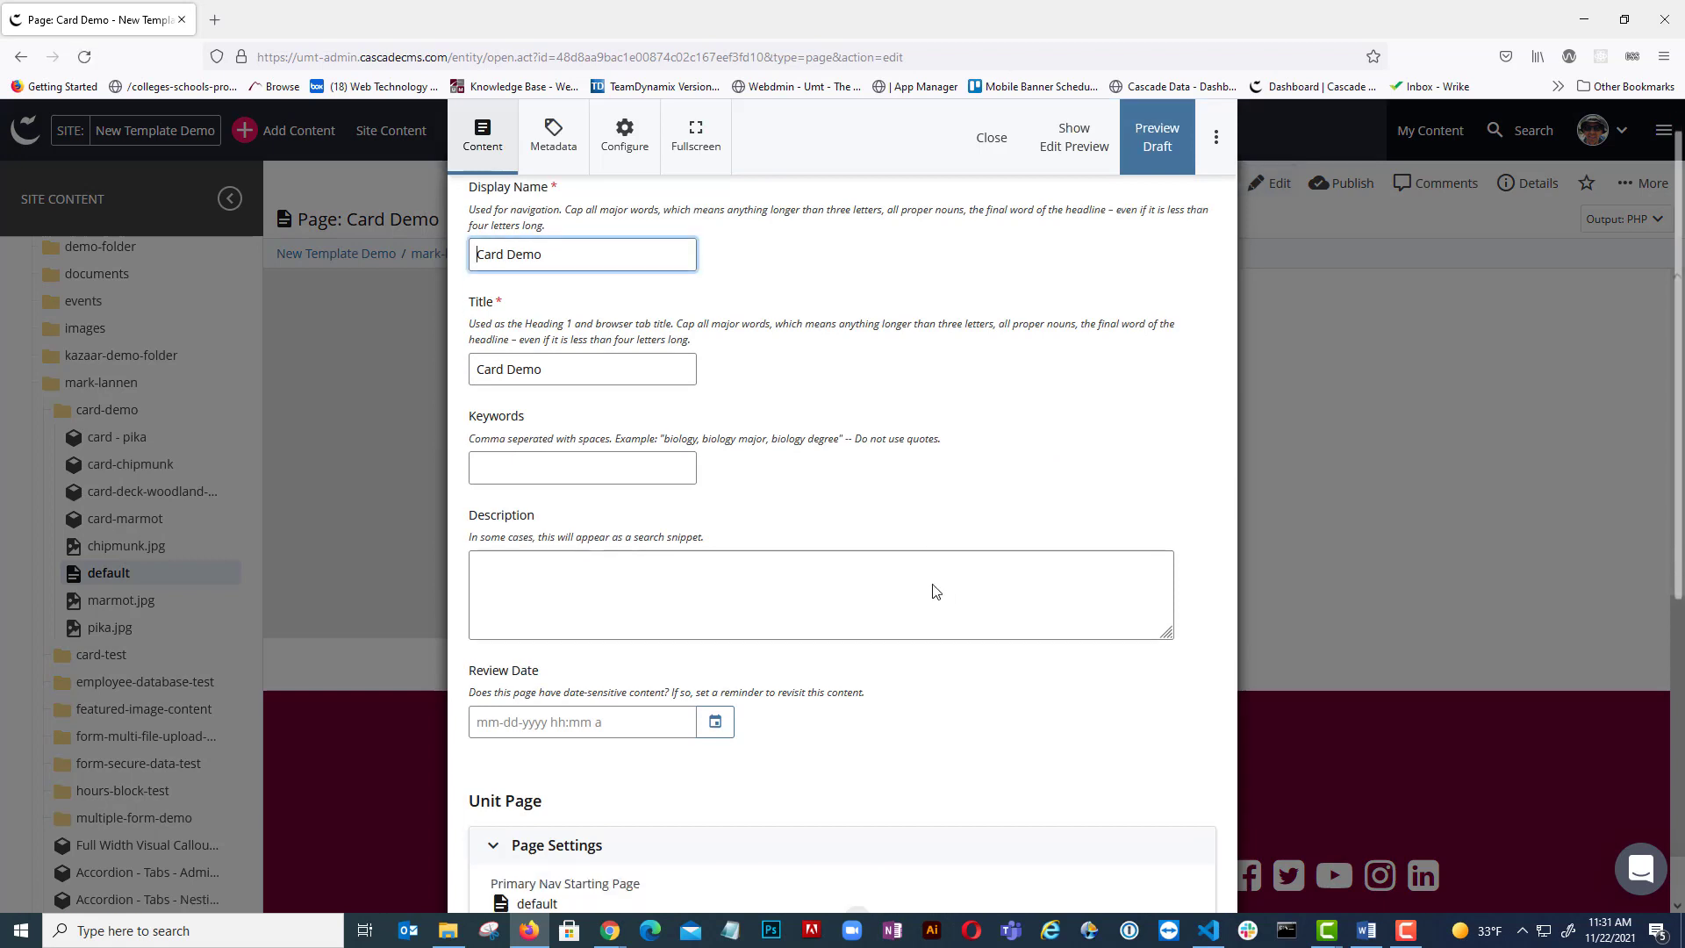
pyautogui.click(712, 572)
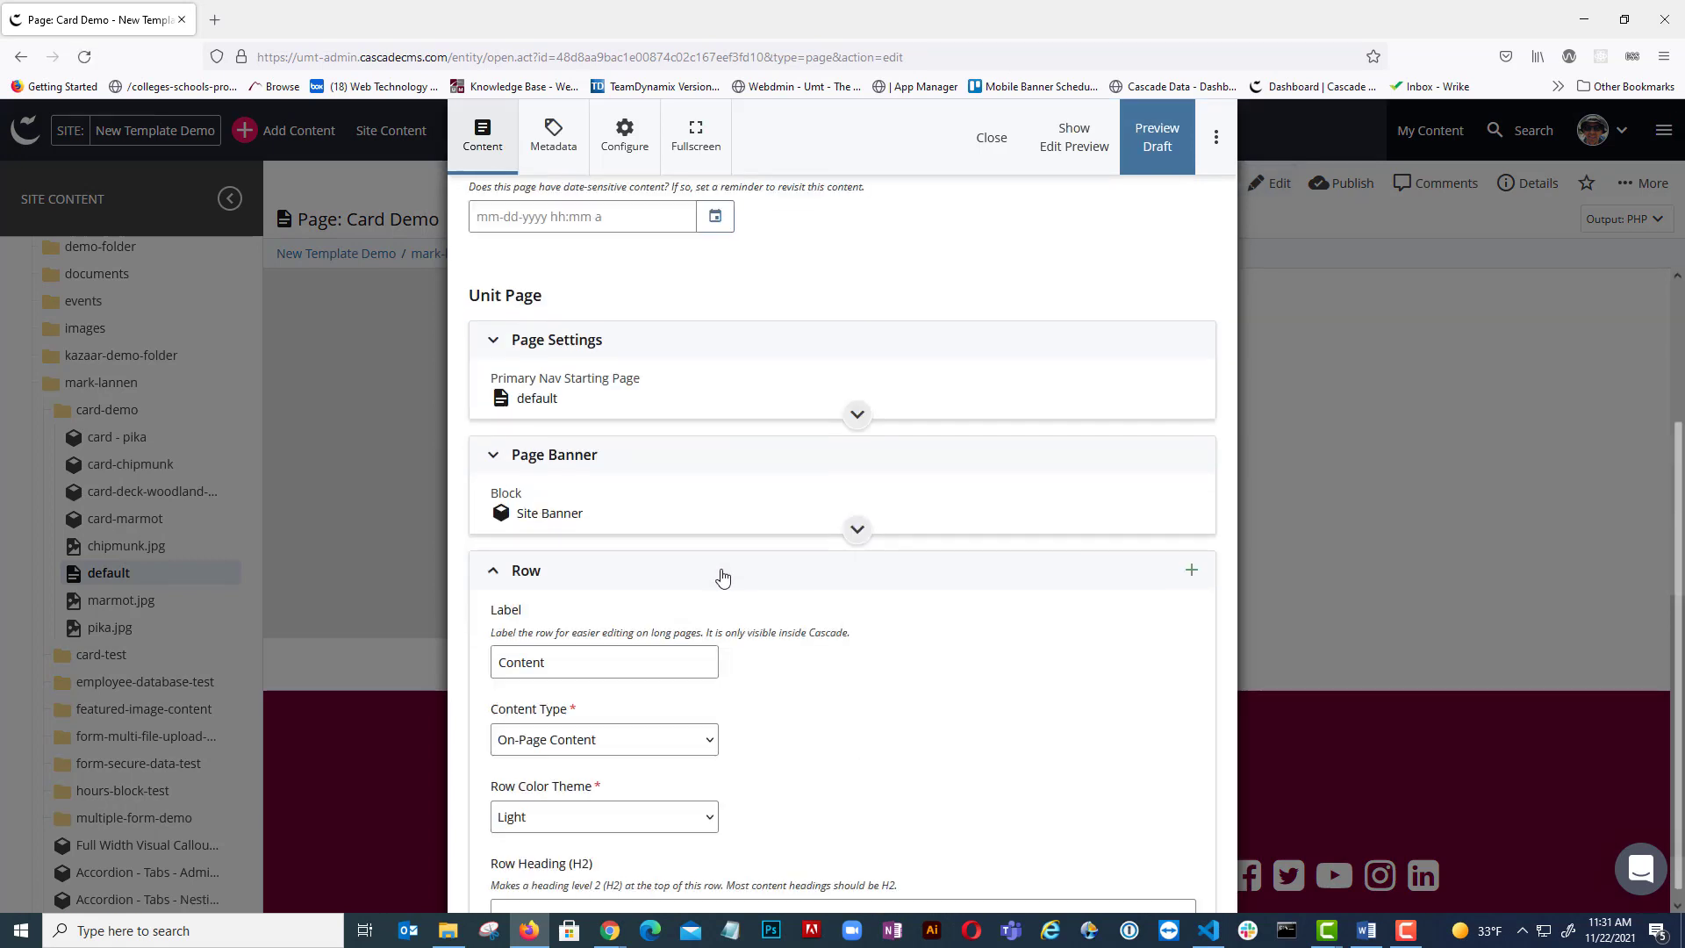
# Step: Set the row's label to "Woodland Creature Card Deck"
pyautogui.click(693, 663)
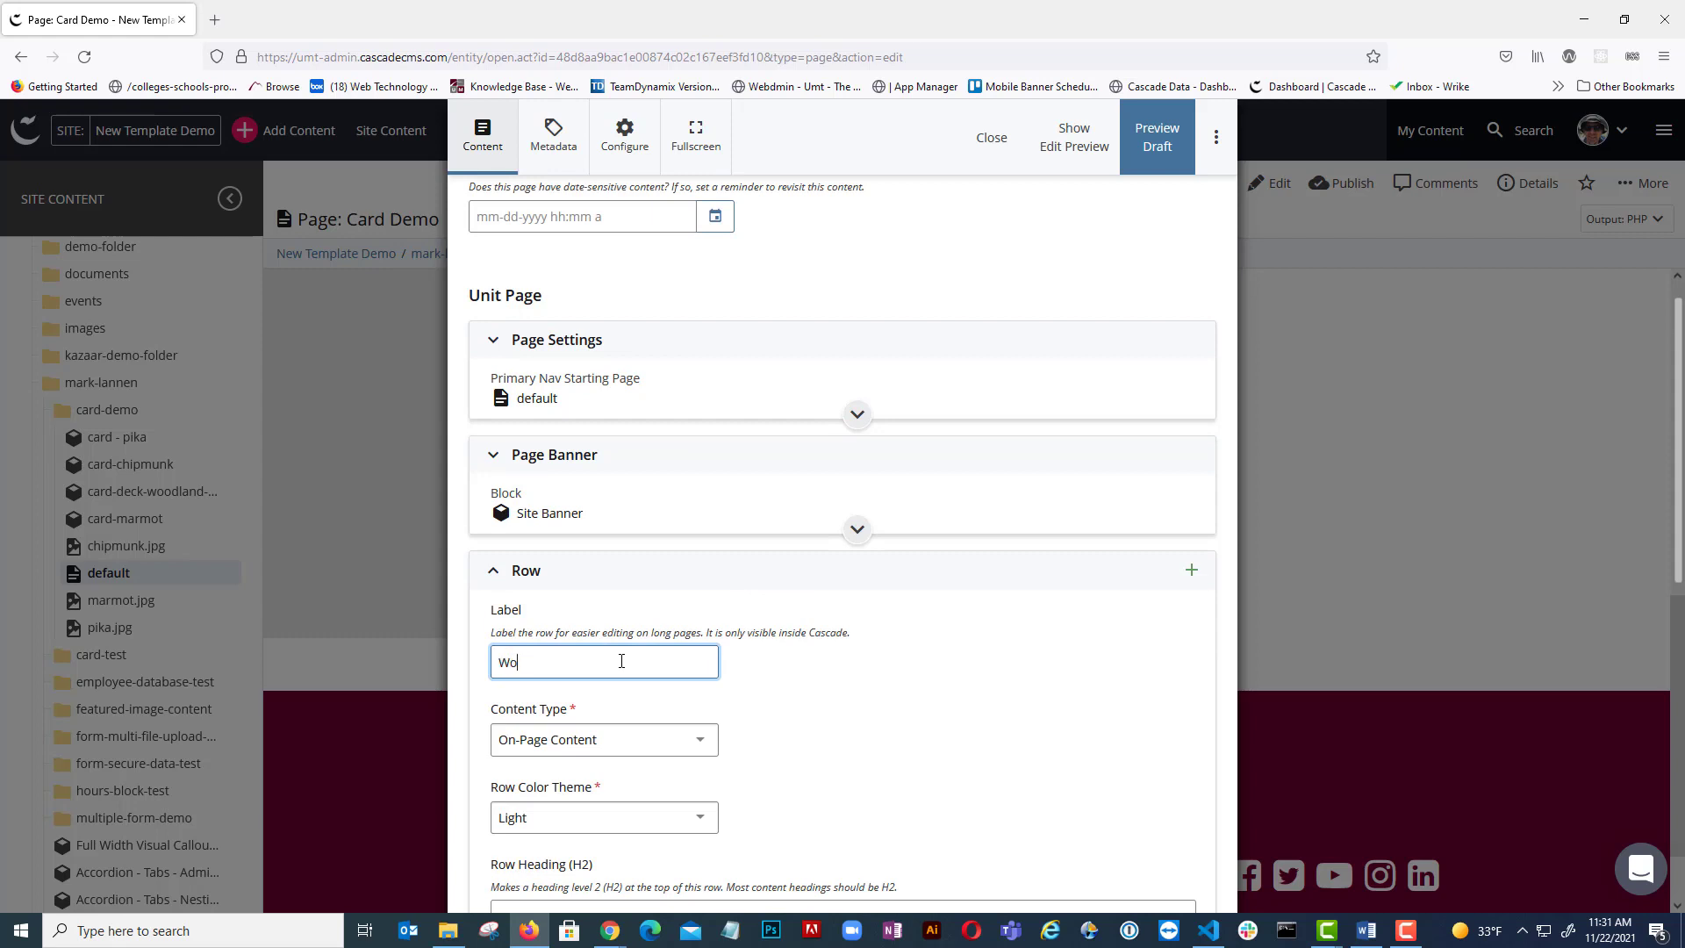
pyautogui.write('Woodland ')
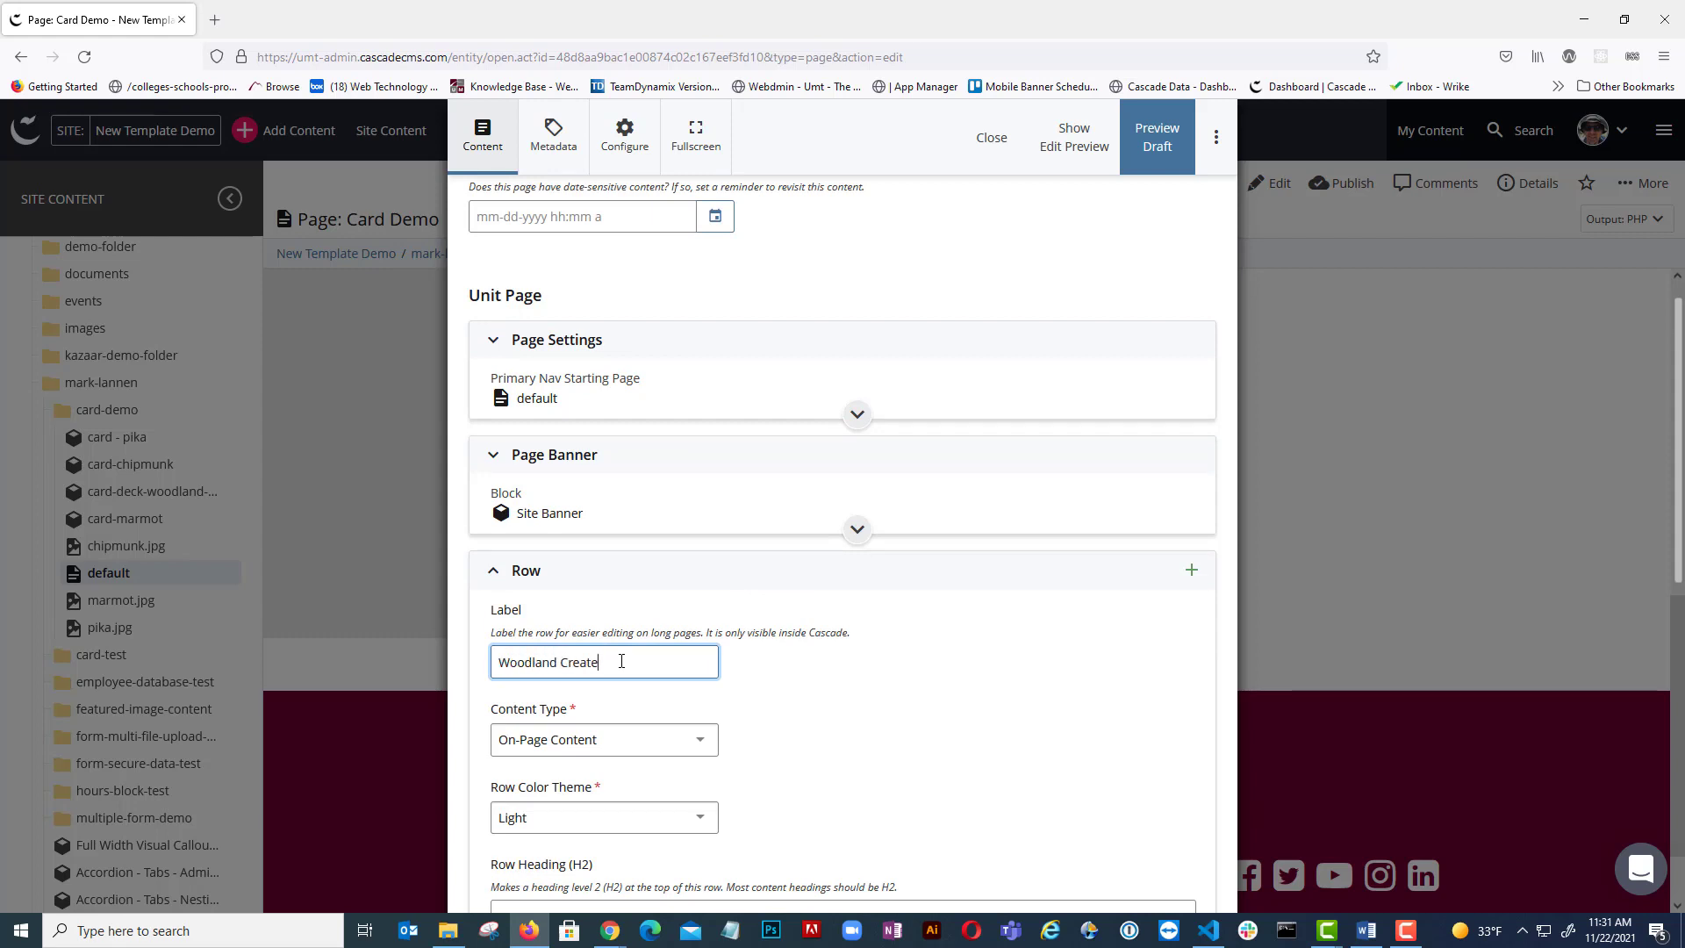
pyautogui.write('Creature Card Deck')
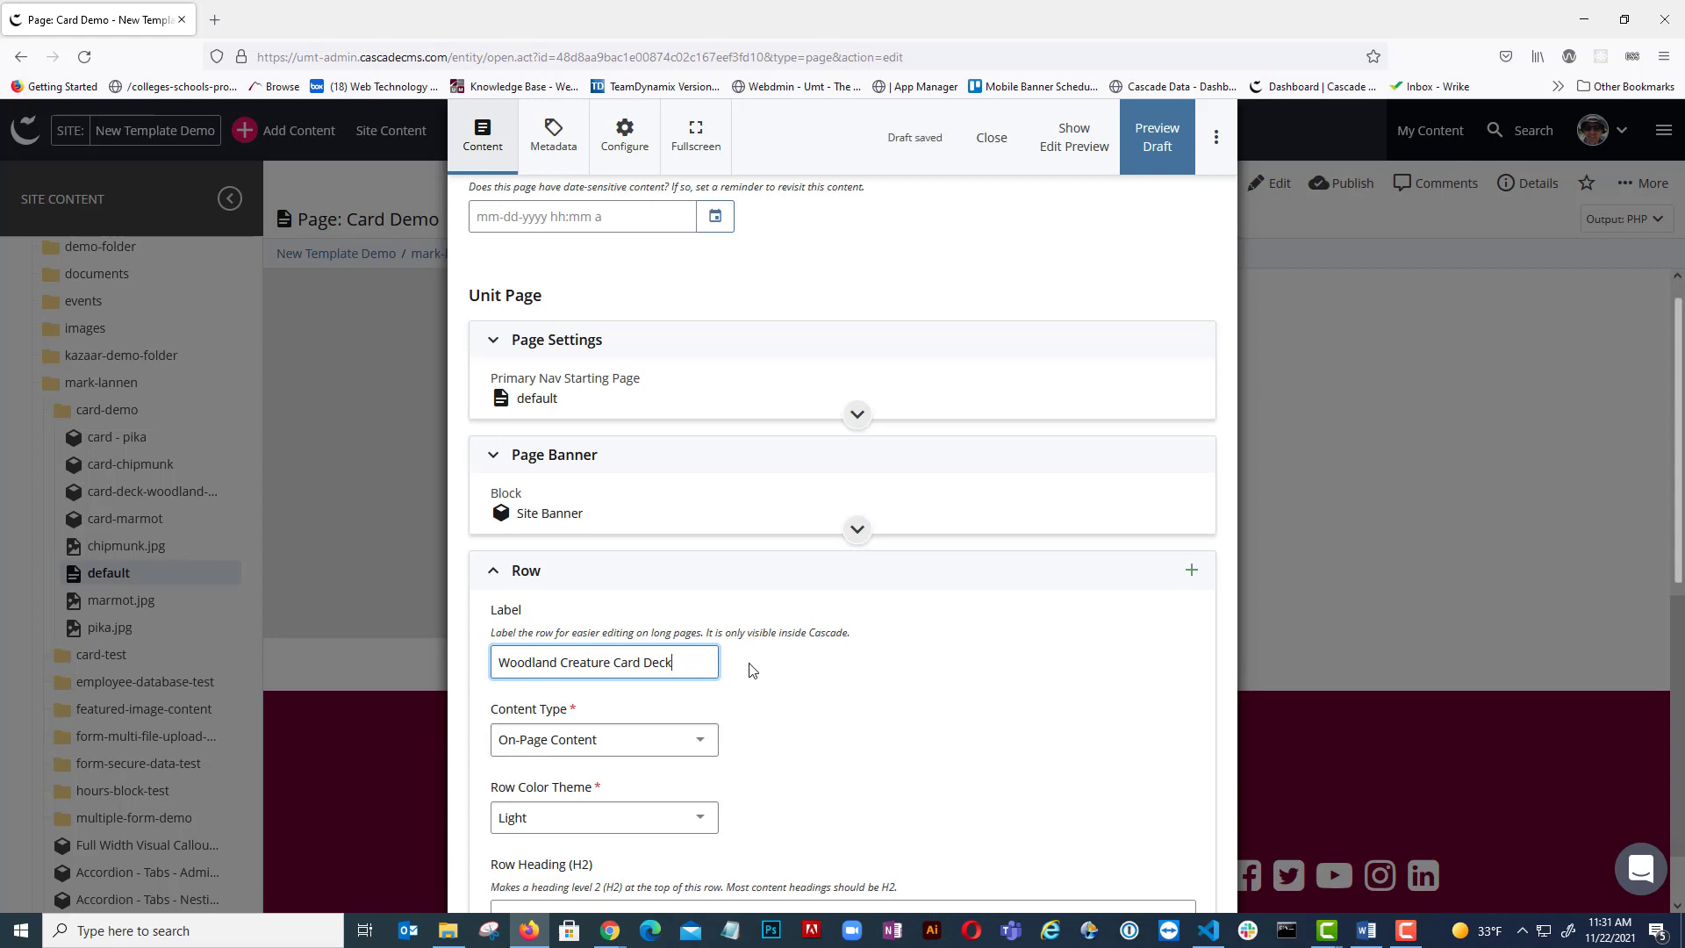
# Step: Set the row's content type to Row Block and assign the card-deck-woodland-creatures block to it
pyautogui.scroll(-3, 752, 669)
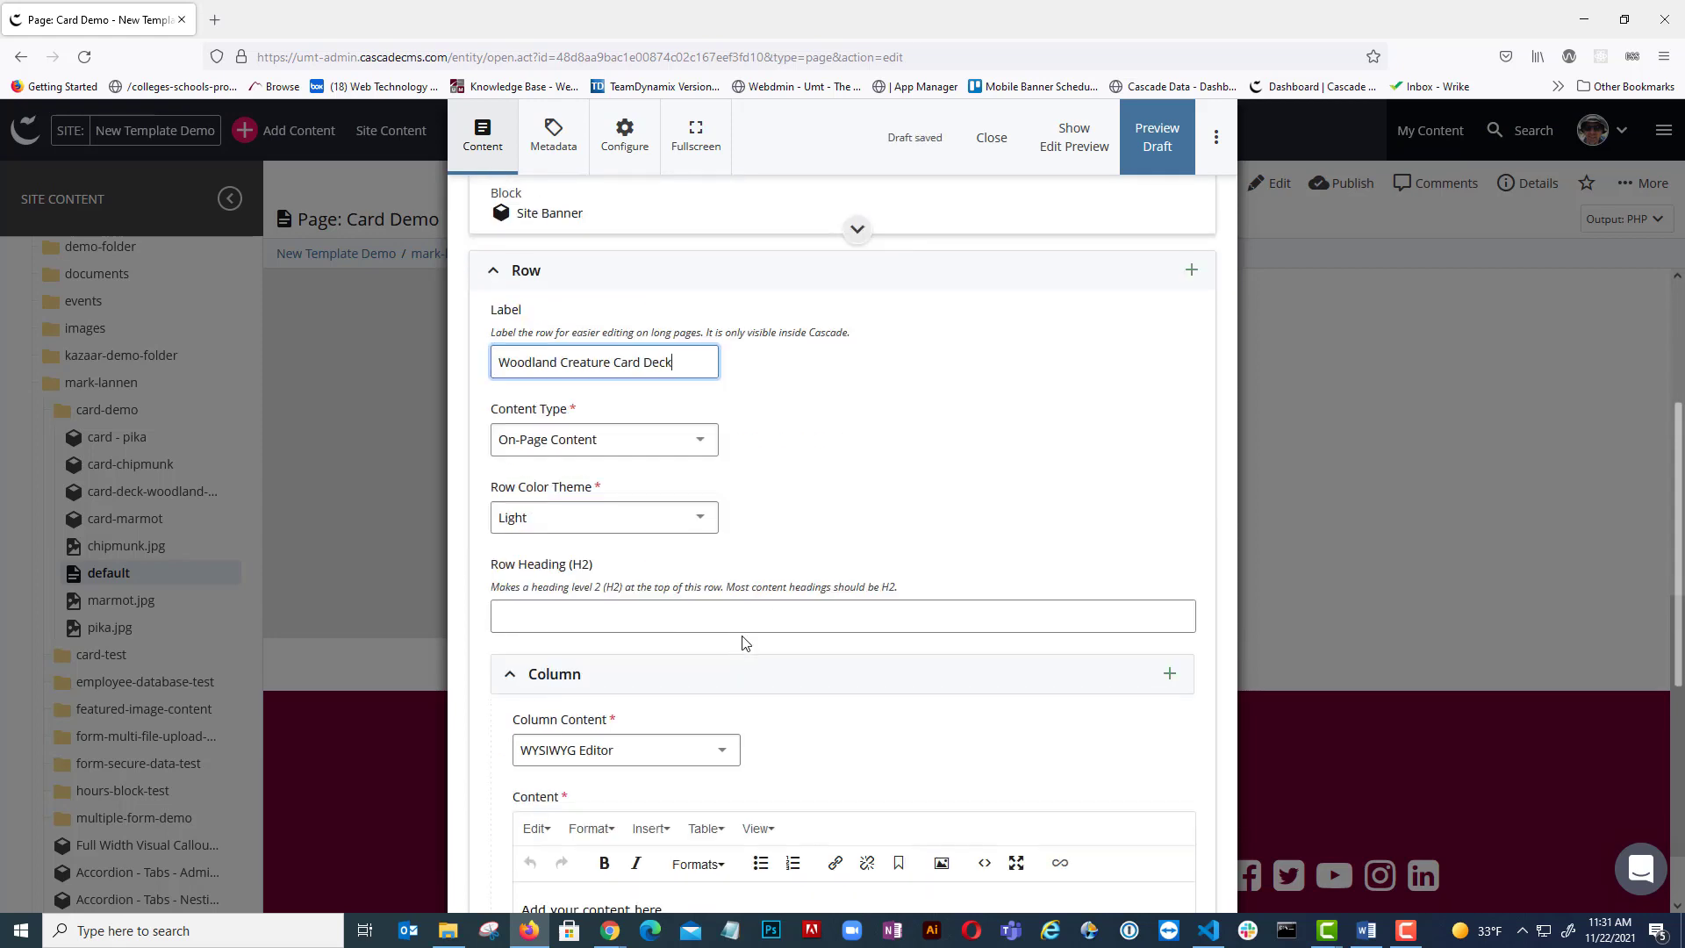
pyautogui.click(696, 439)
pyautogui.click(658, 474)
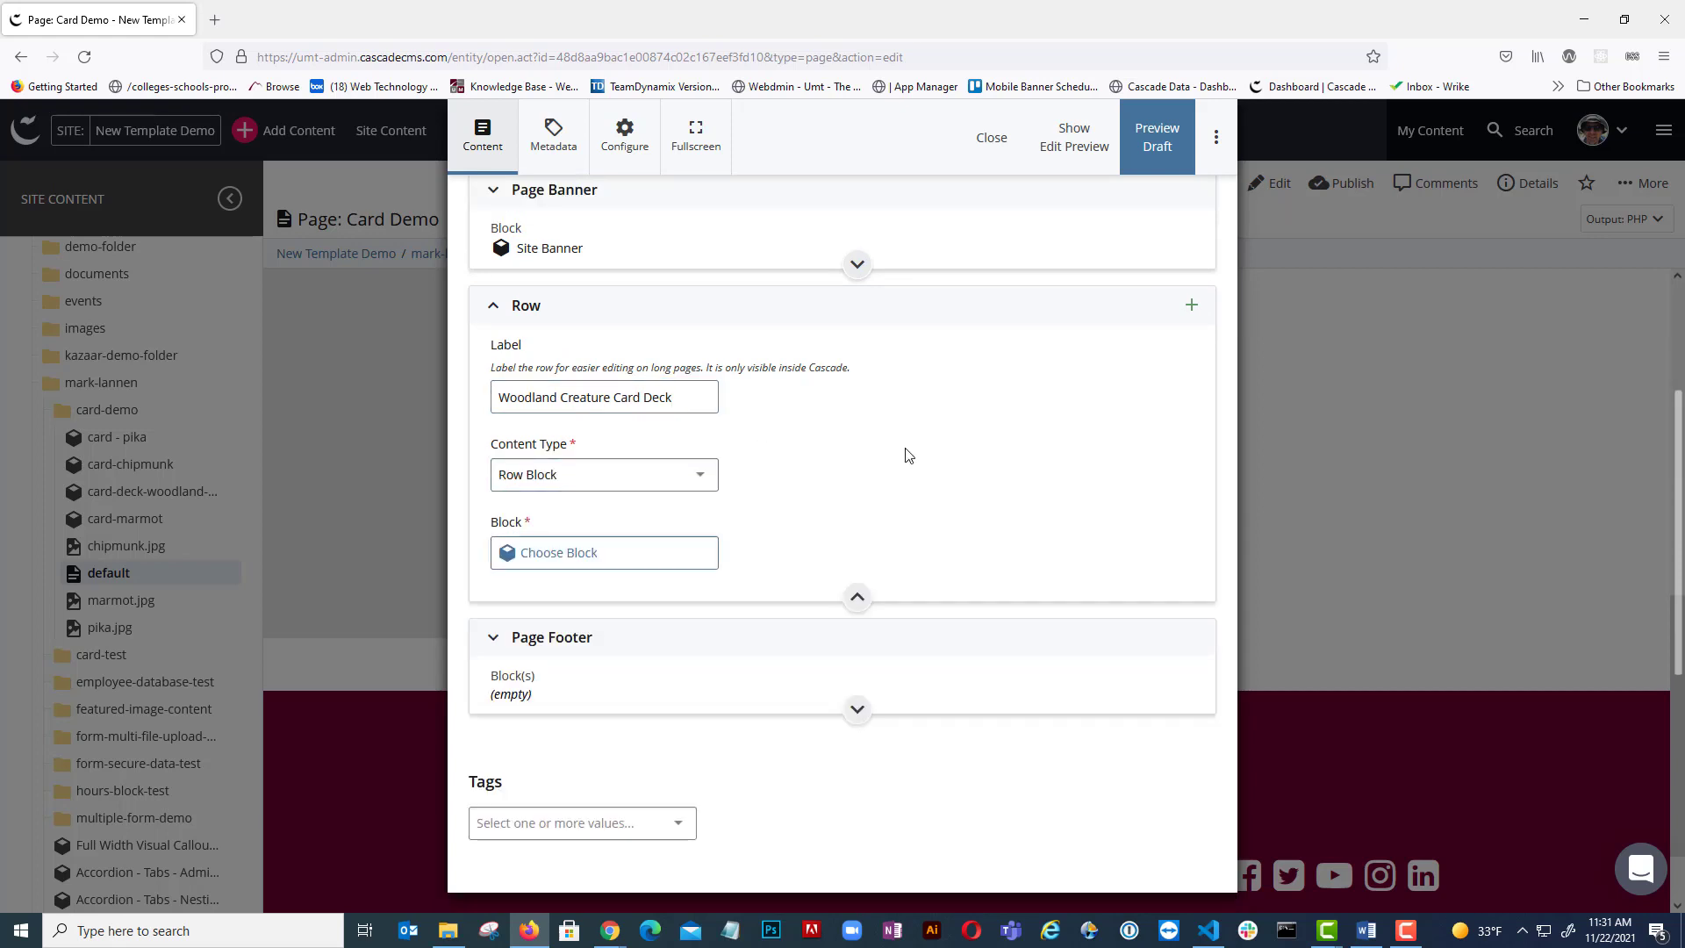
pyautogui.click(611, 556)
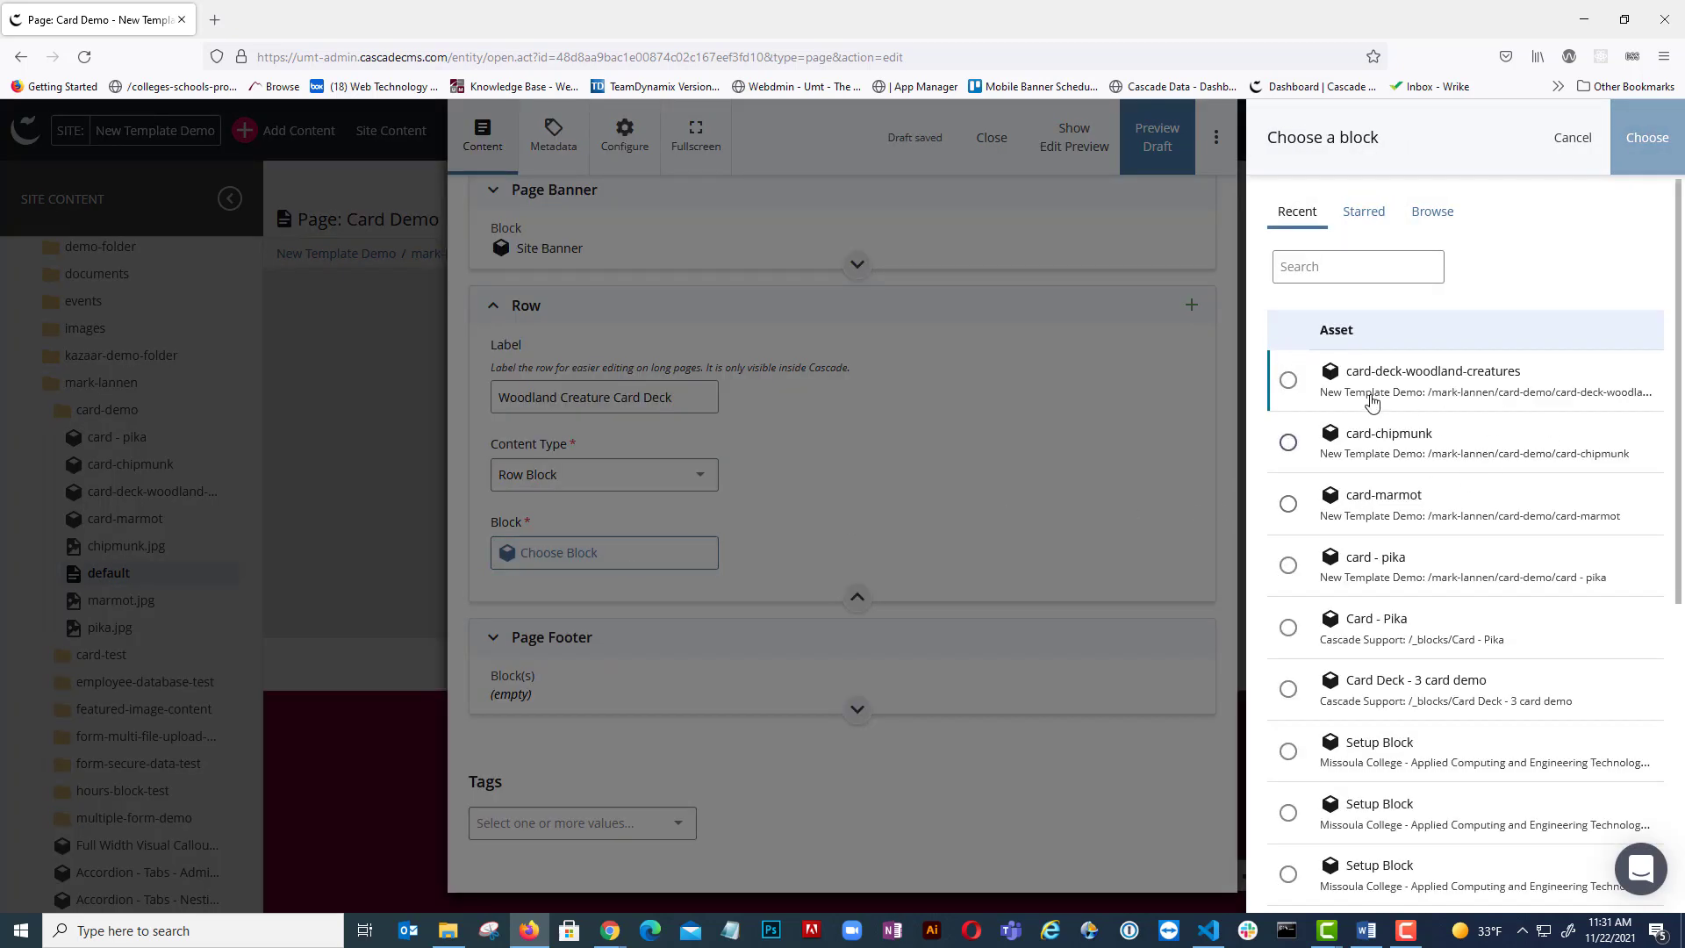
pyautogui.click(1287, 380)
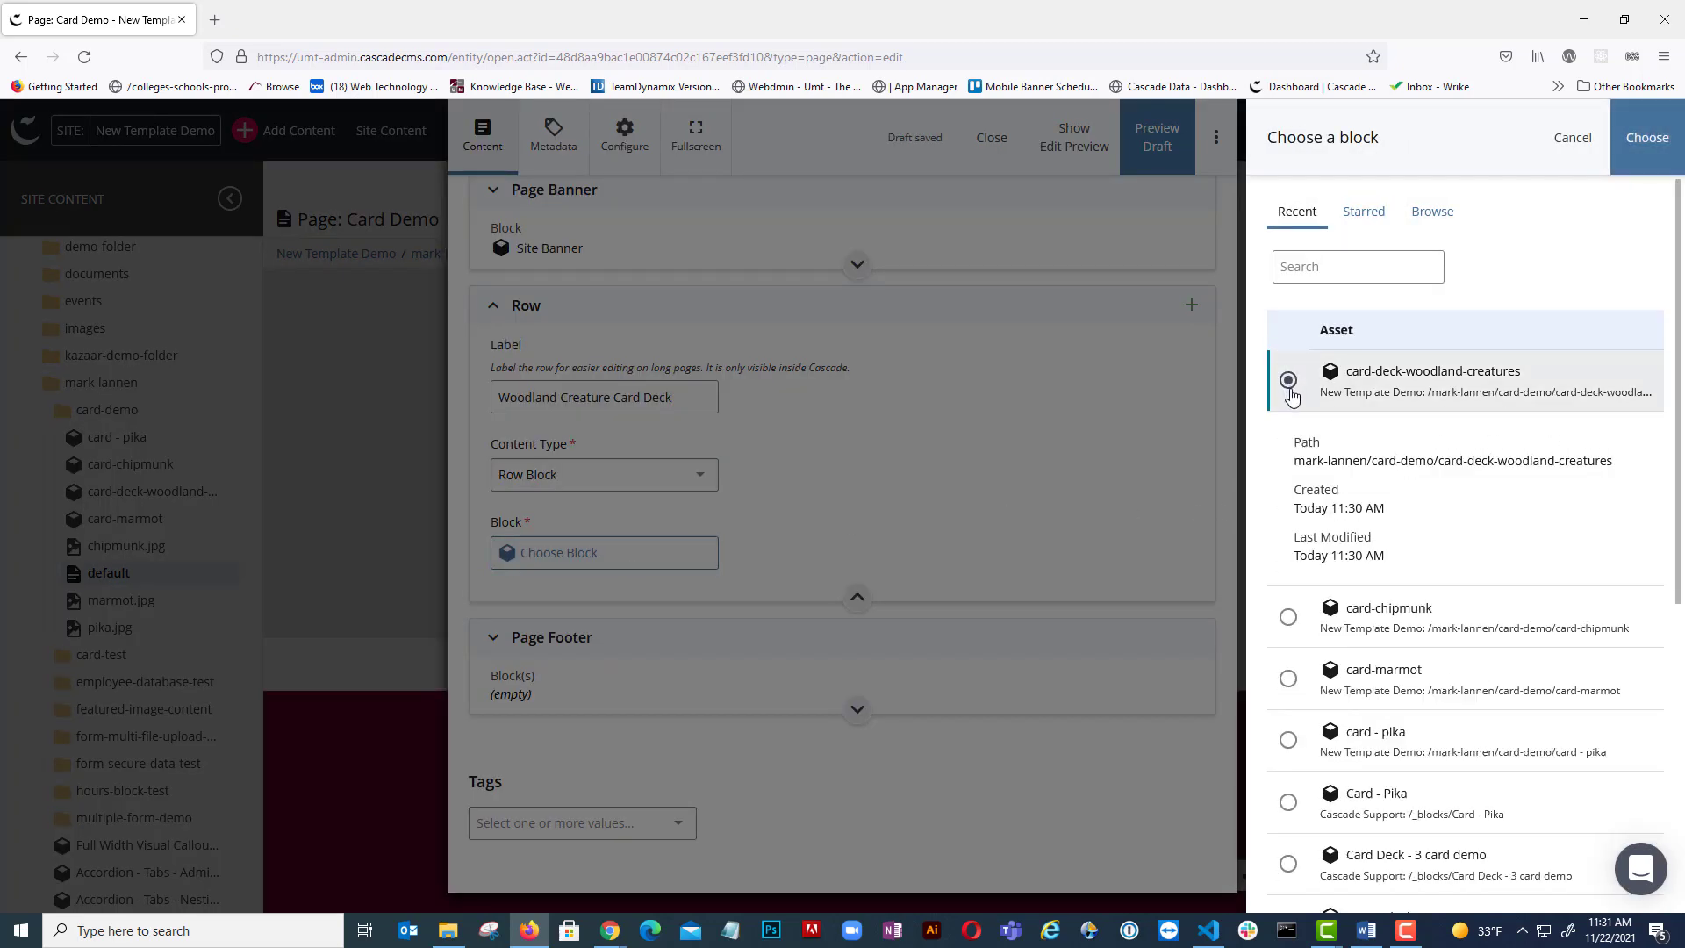
pyautogui.click(1647, 141)
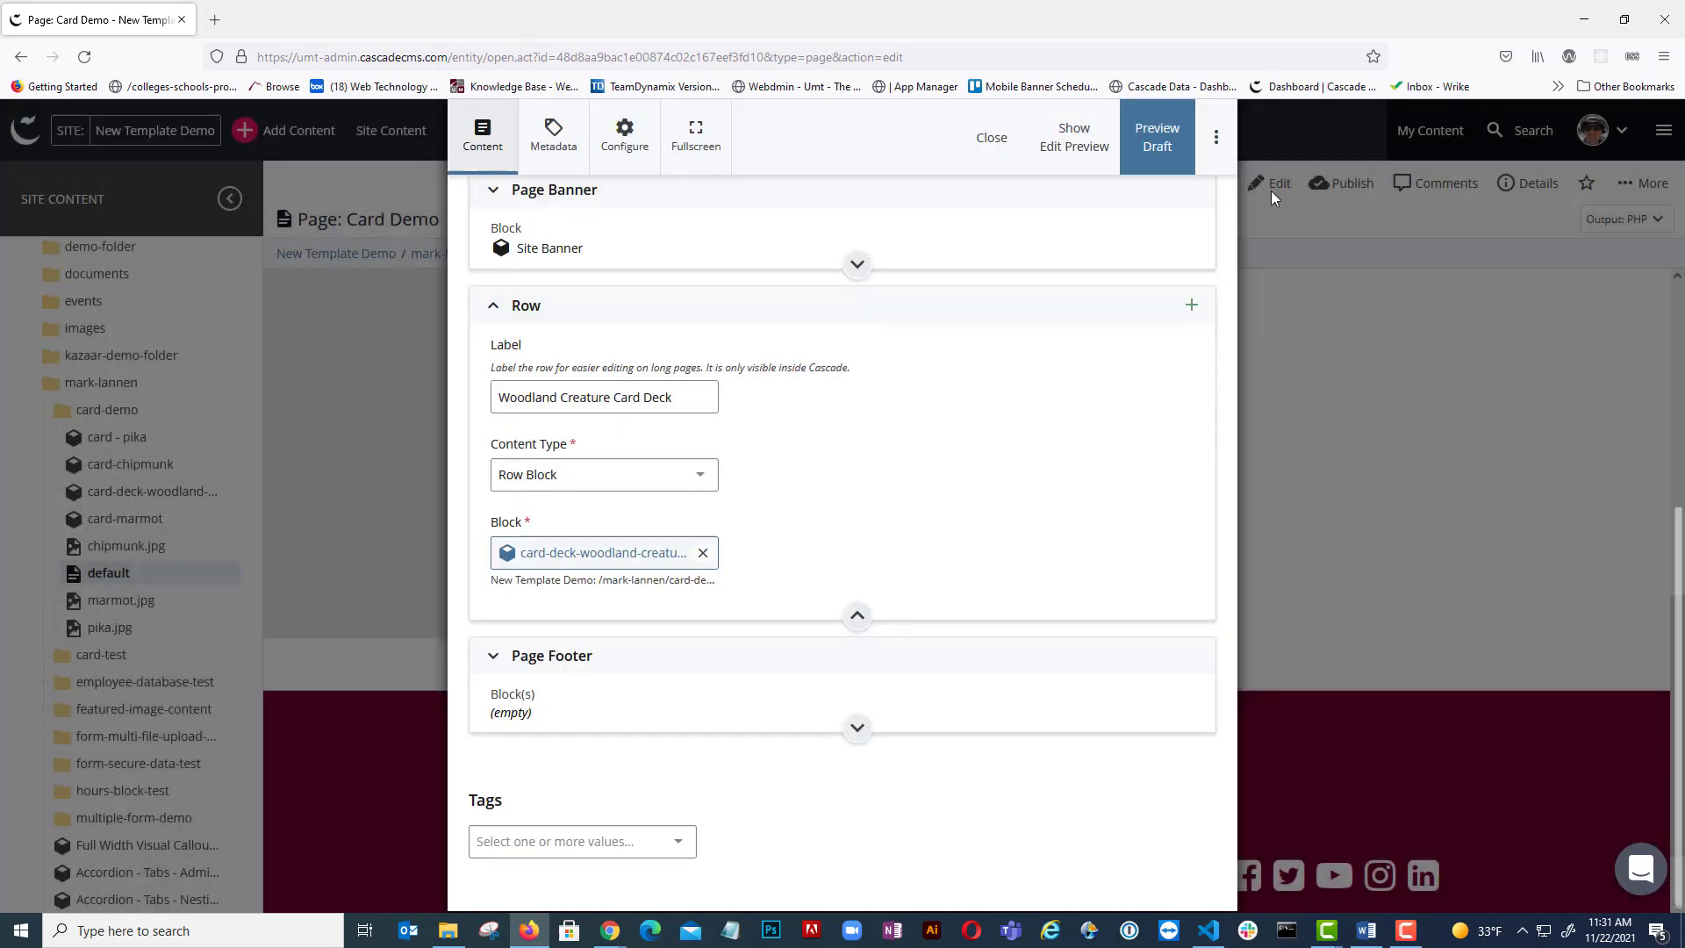
# Step: Preview the Card Demo page draft and check the cards' layout and the pika card's text
pyautogui.click(1160, 154)
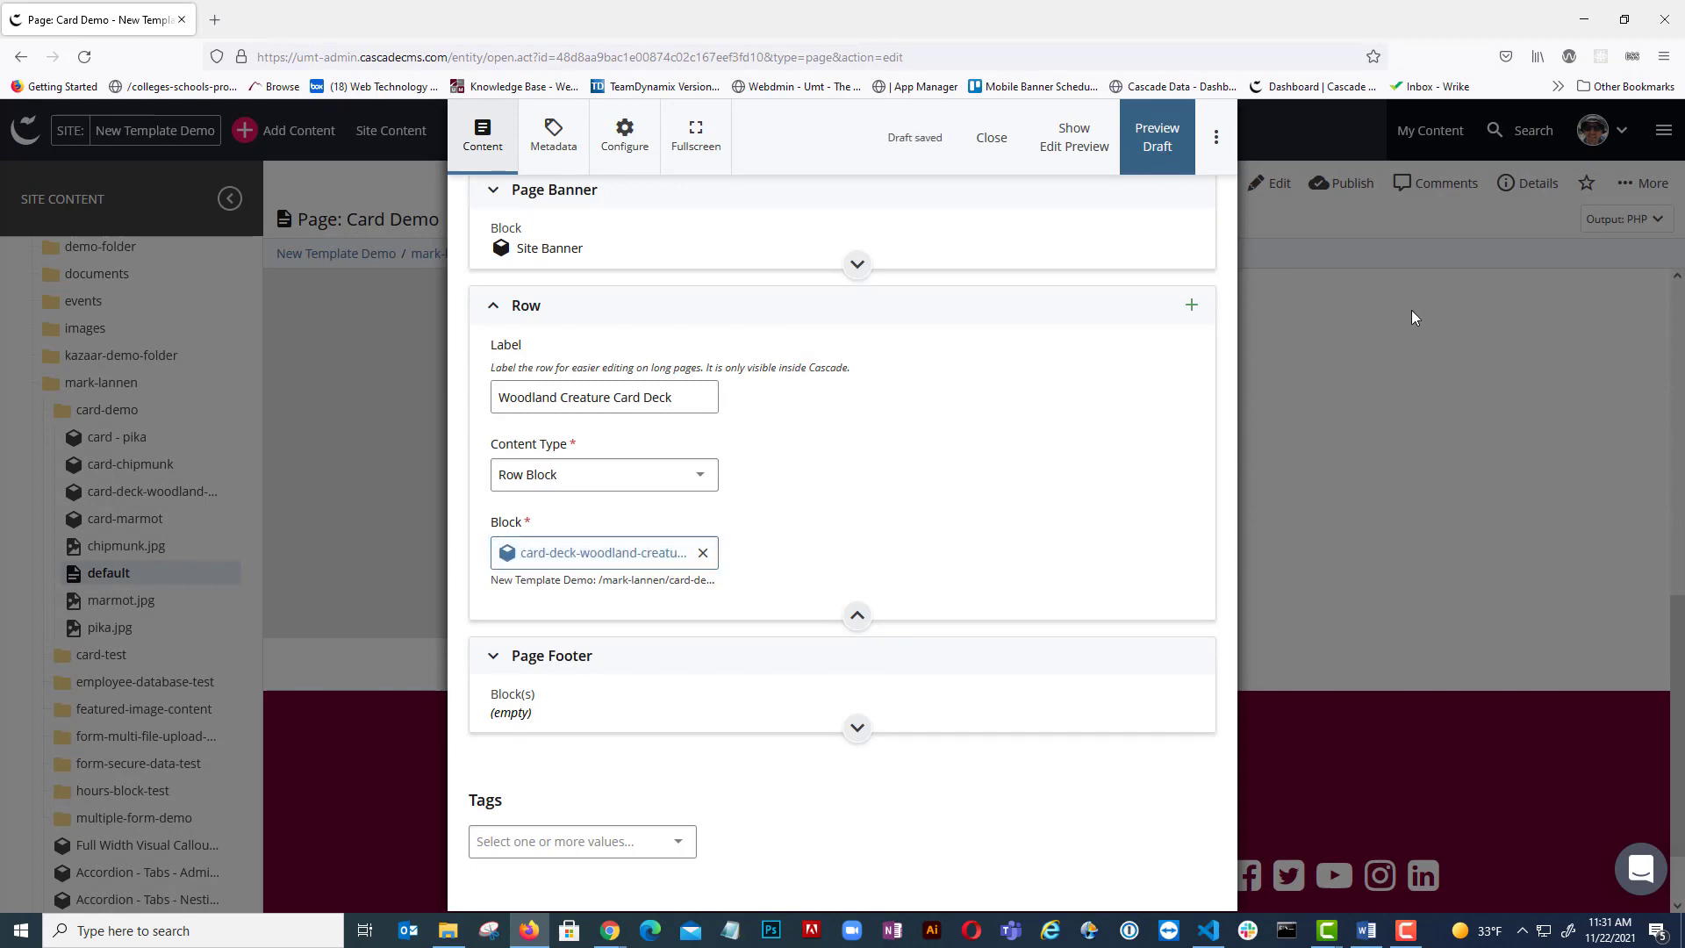
pyautogui.click(1154, 143)
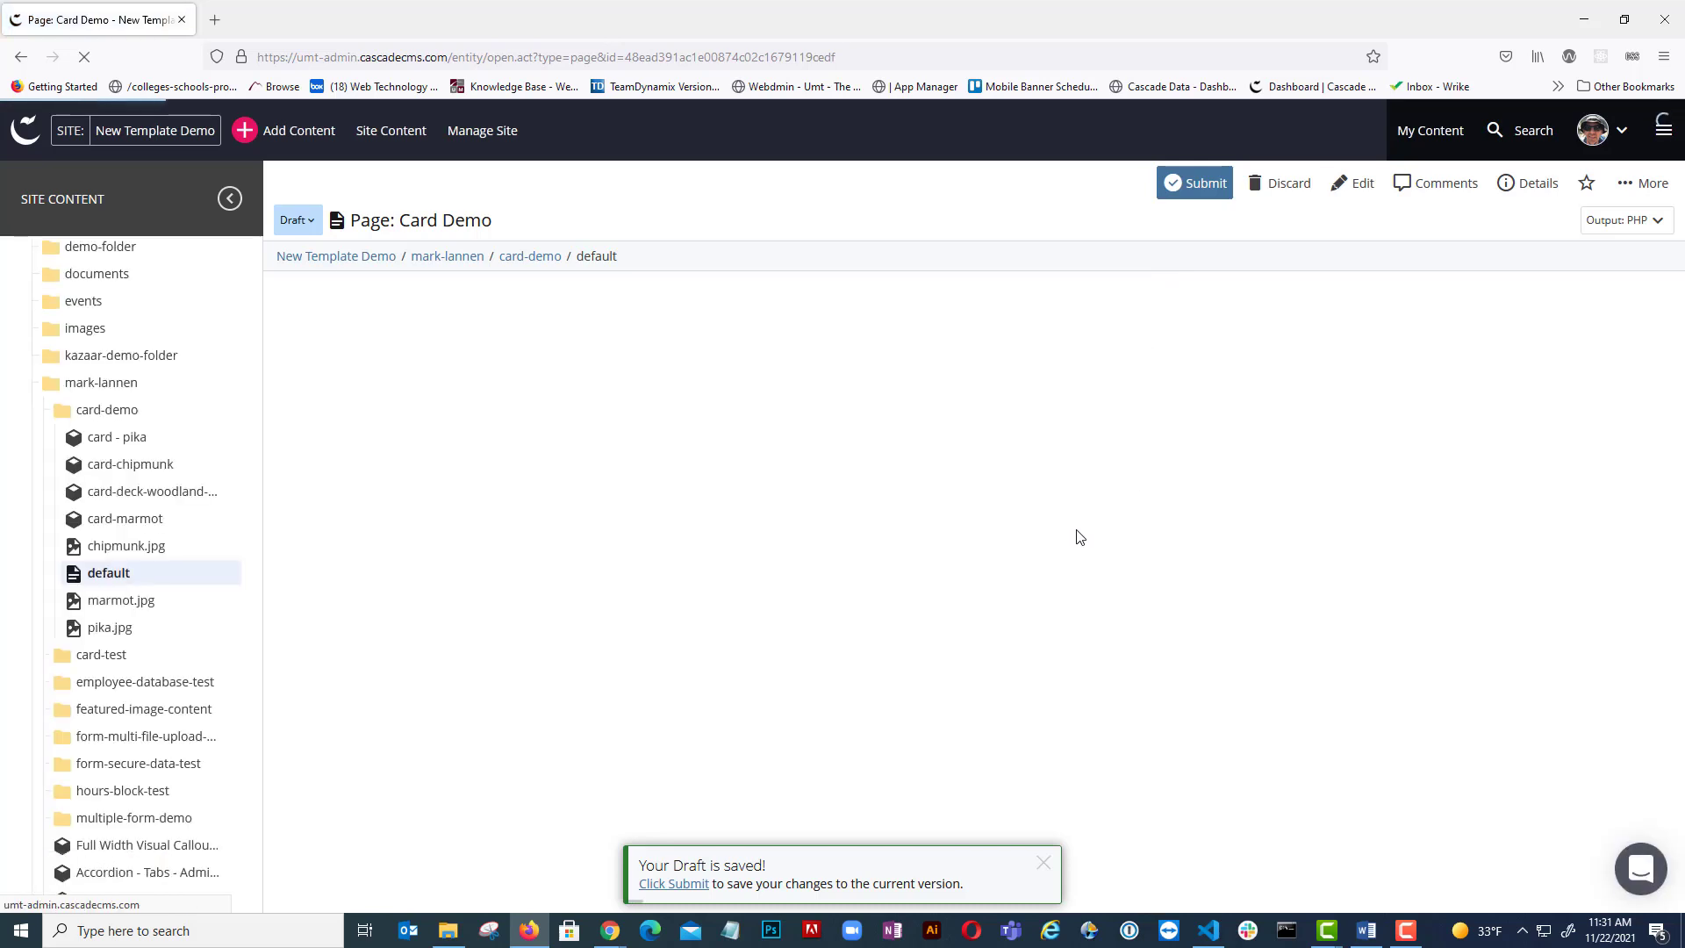
pyautogui.scroll(-5, 1040, 576)
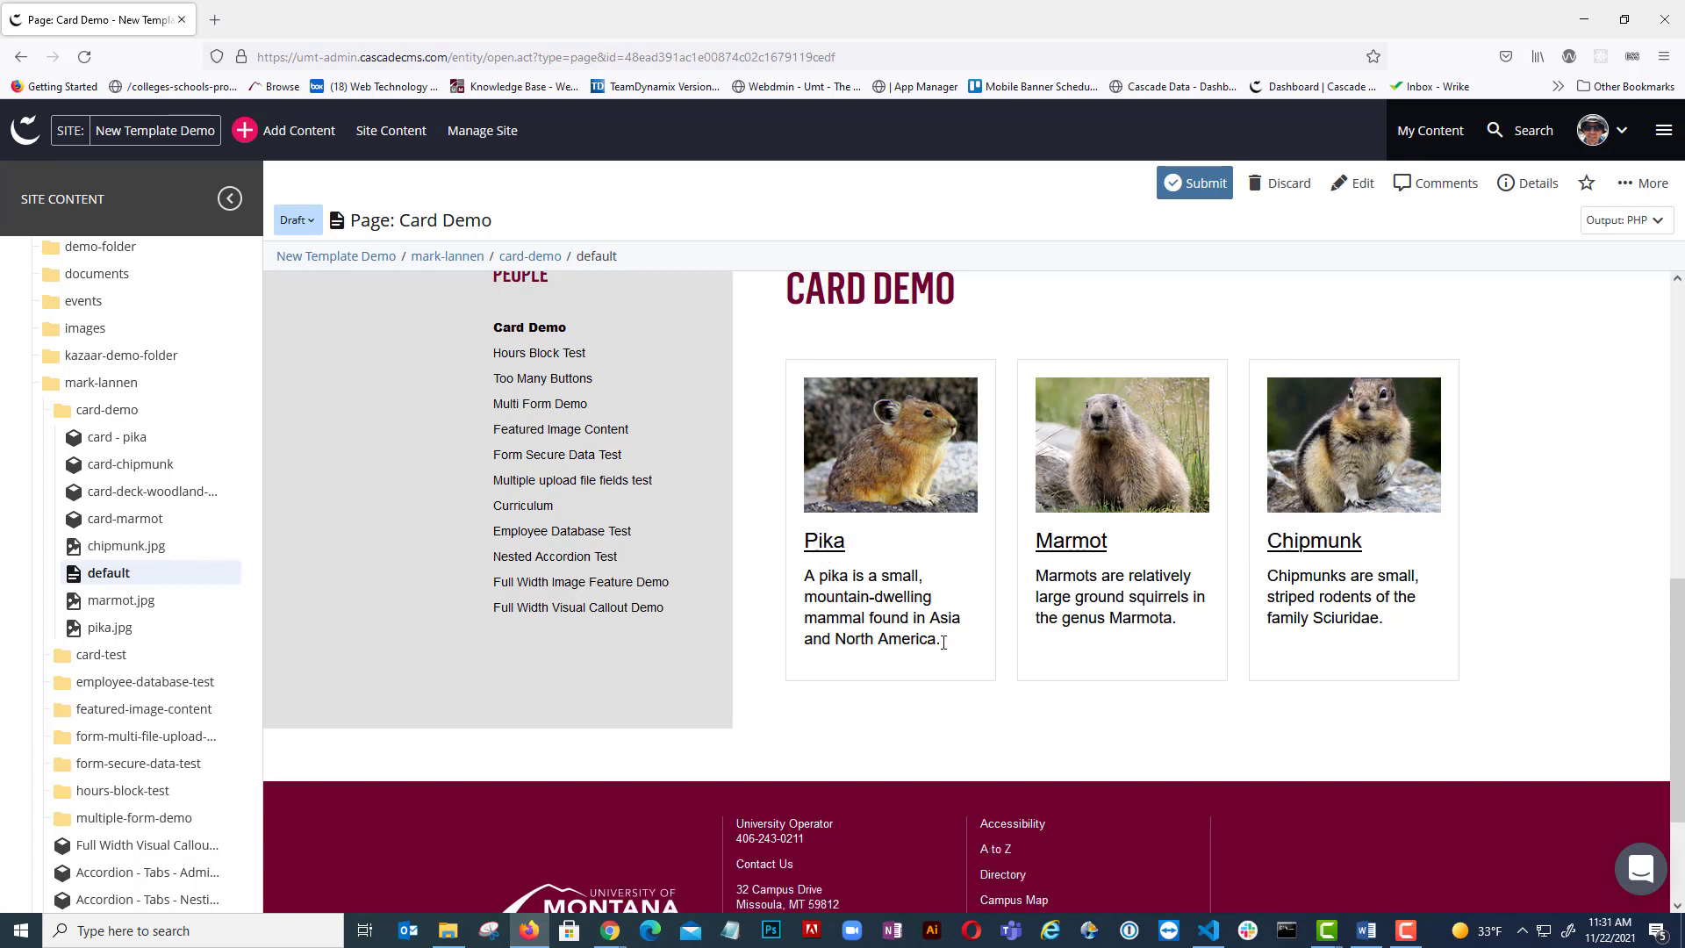
pyautogui.moveTo(943, 642); pyautogui.dragTo(805, 581)
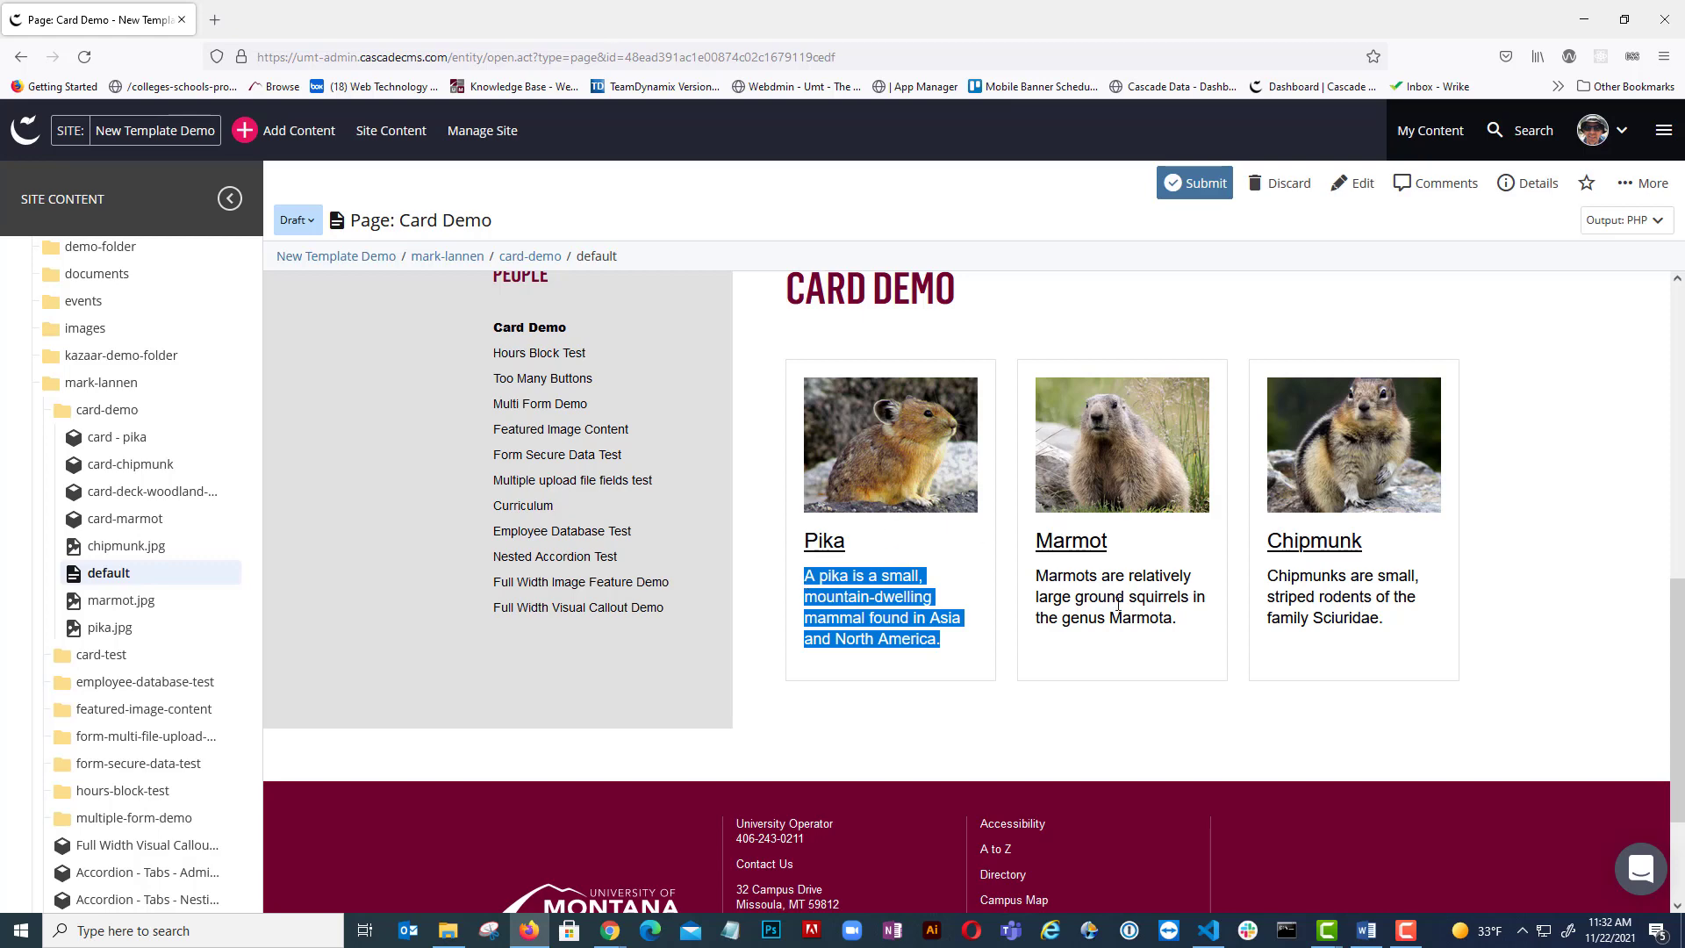
pyautogui.scroll(3, 1118, 604)
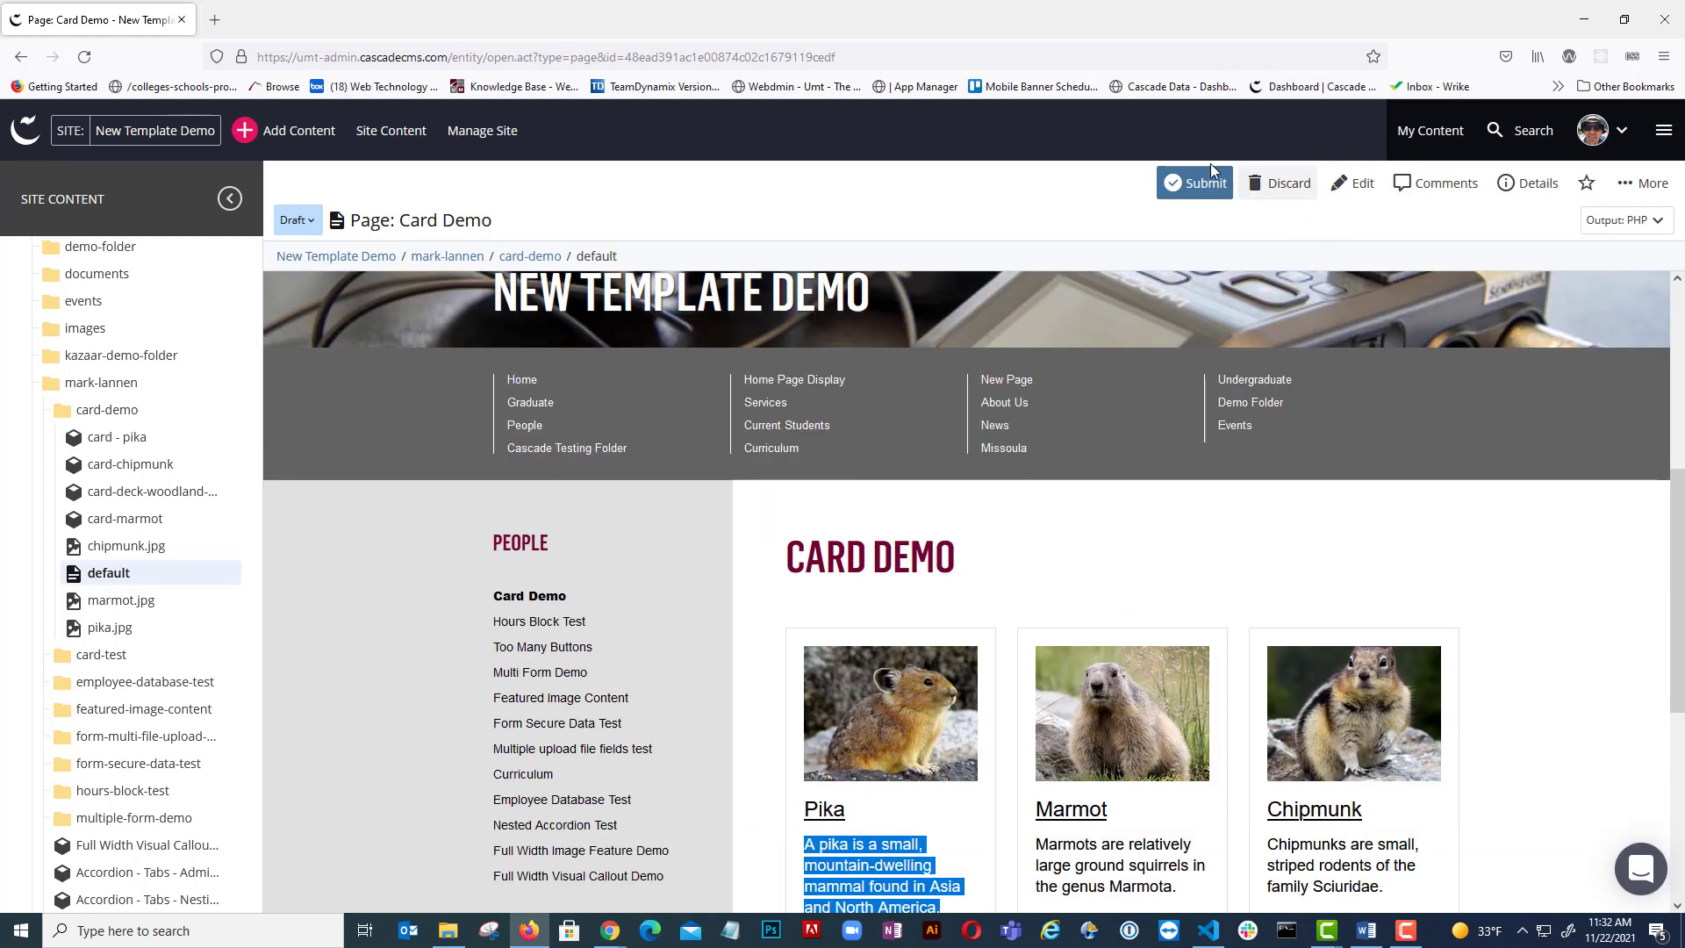
# Step: Submit the Card Demo draft without content checks, with the comment "Added Block. Updated Label and Content Type."
pyautogui.click(1193, 183)
pyautogui.write('Added Block. Updated Label and Content Type.')
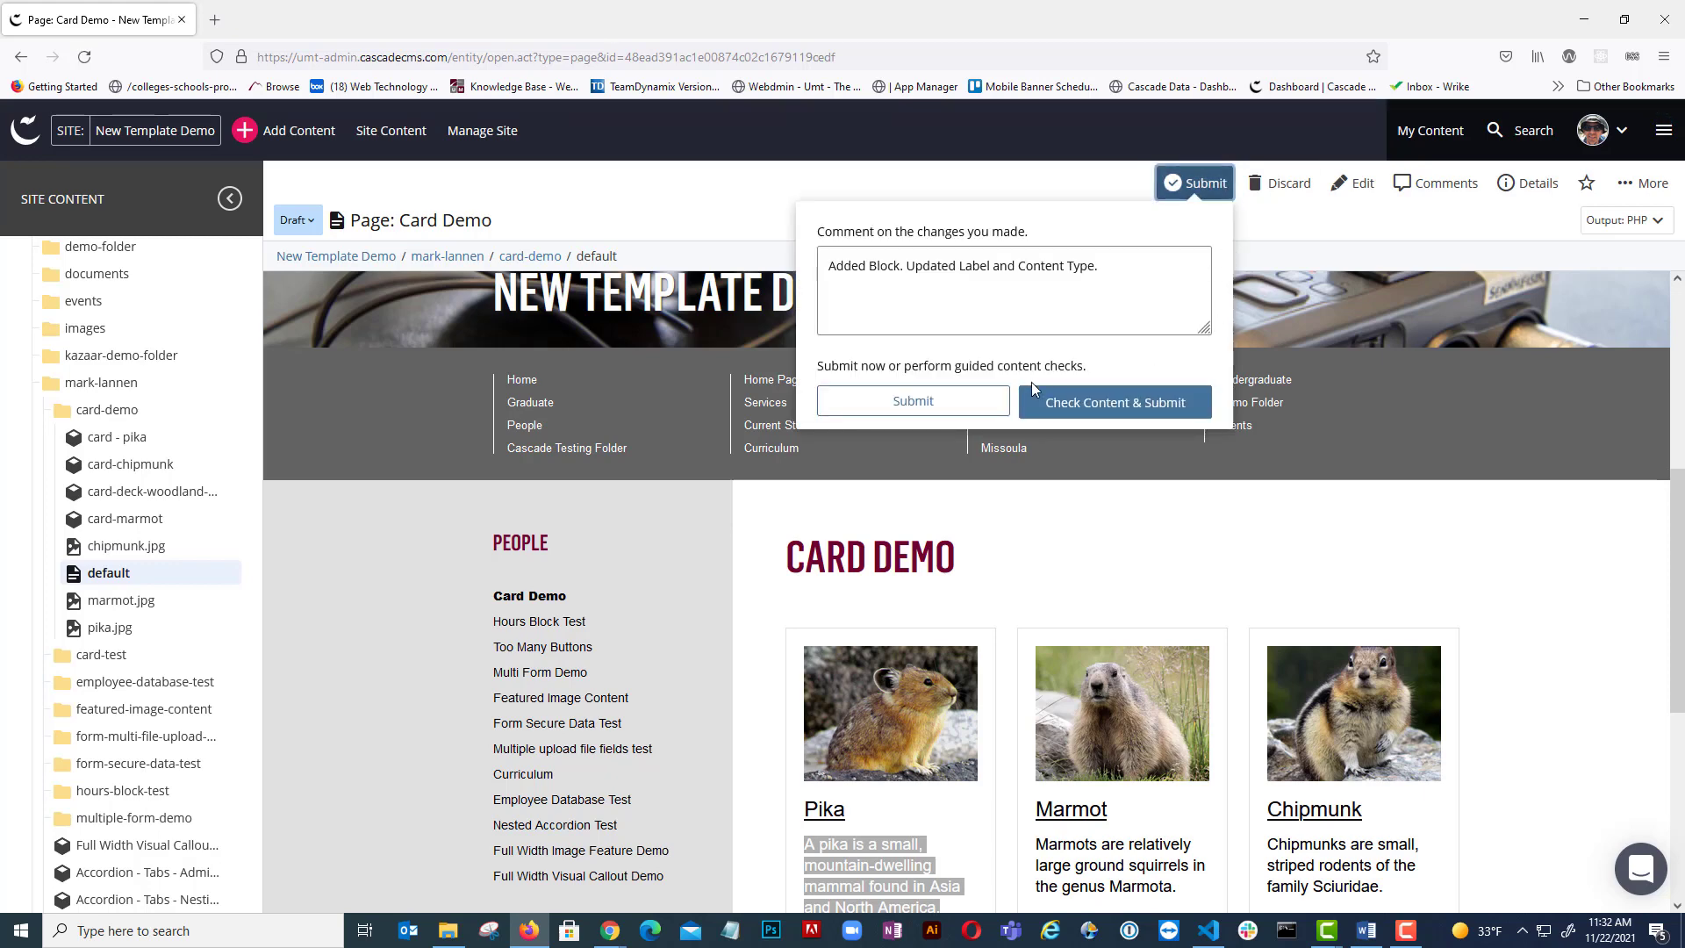
pyautogui.click(972, 401)
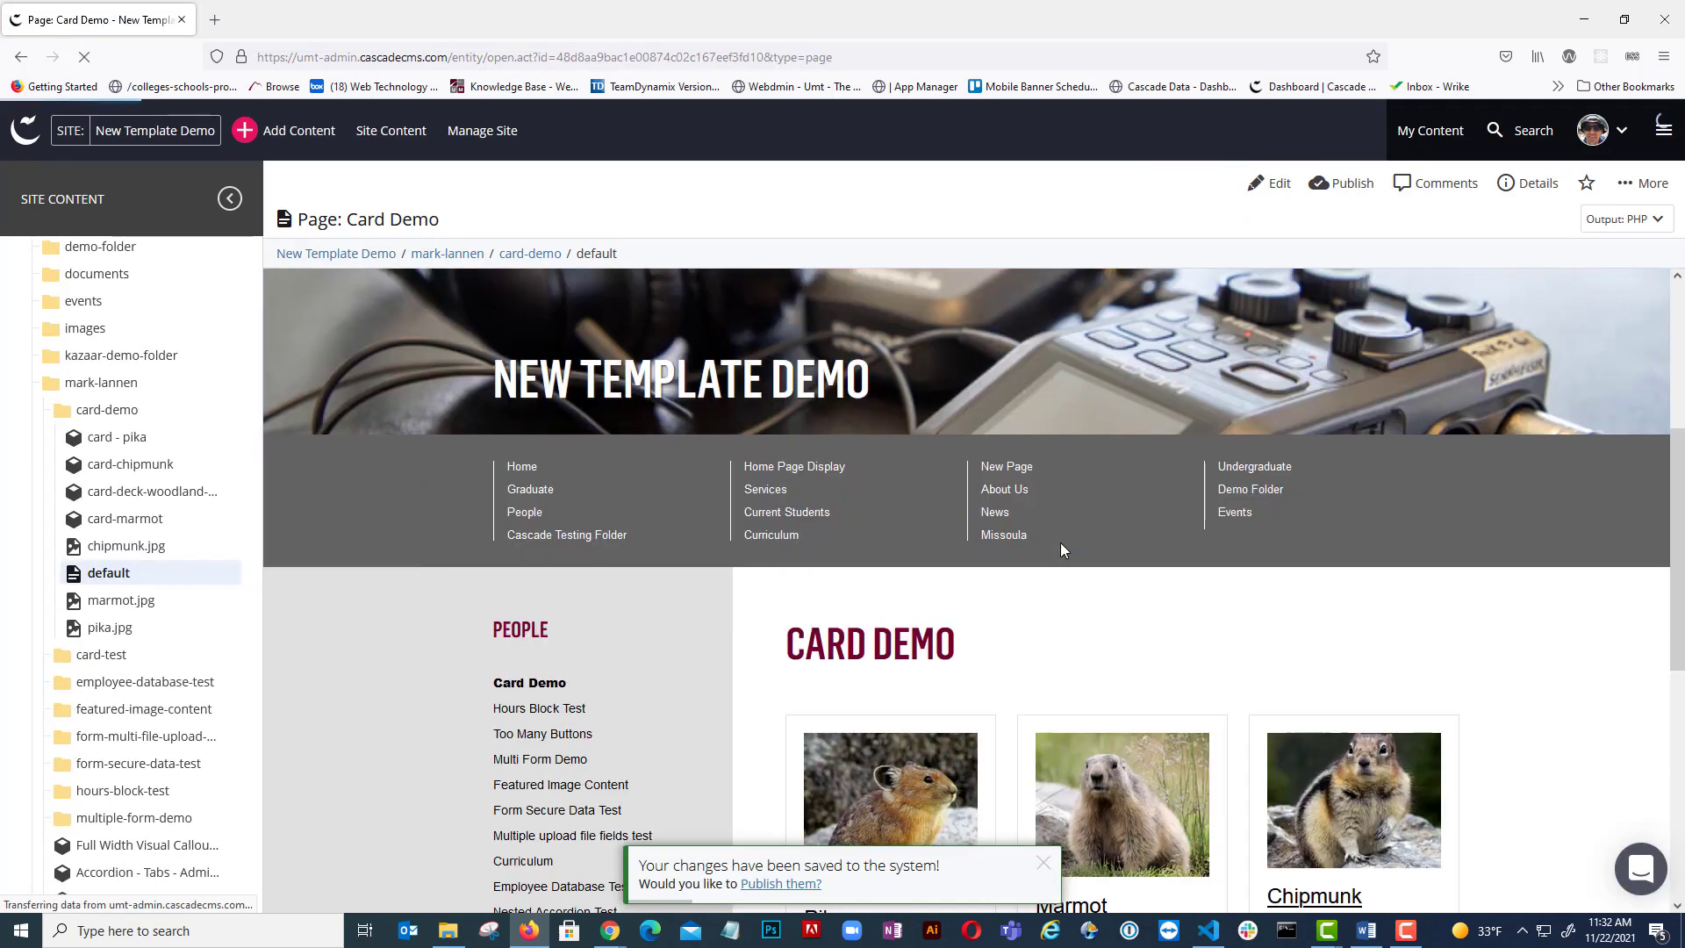
pyautogui.scroll(-3, 1062, 542)
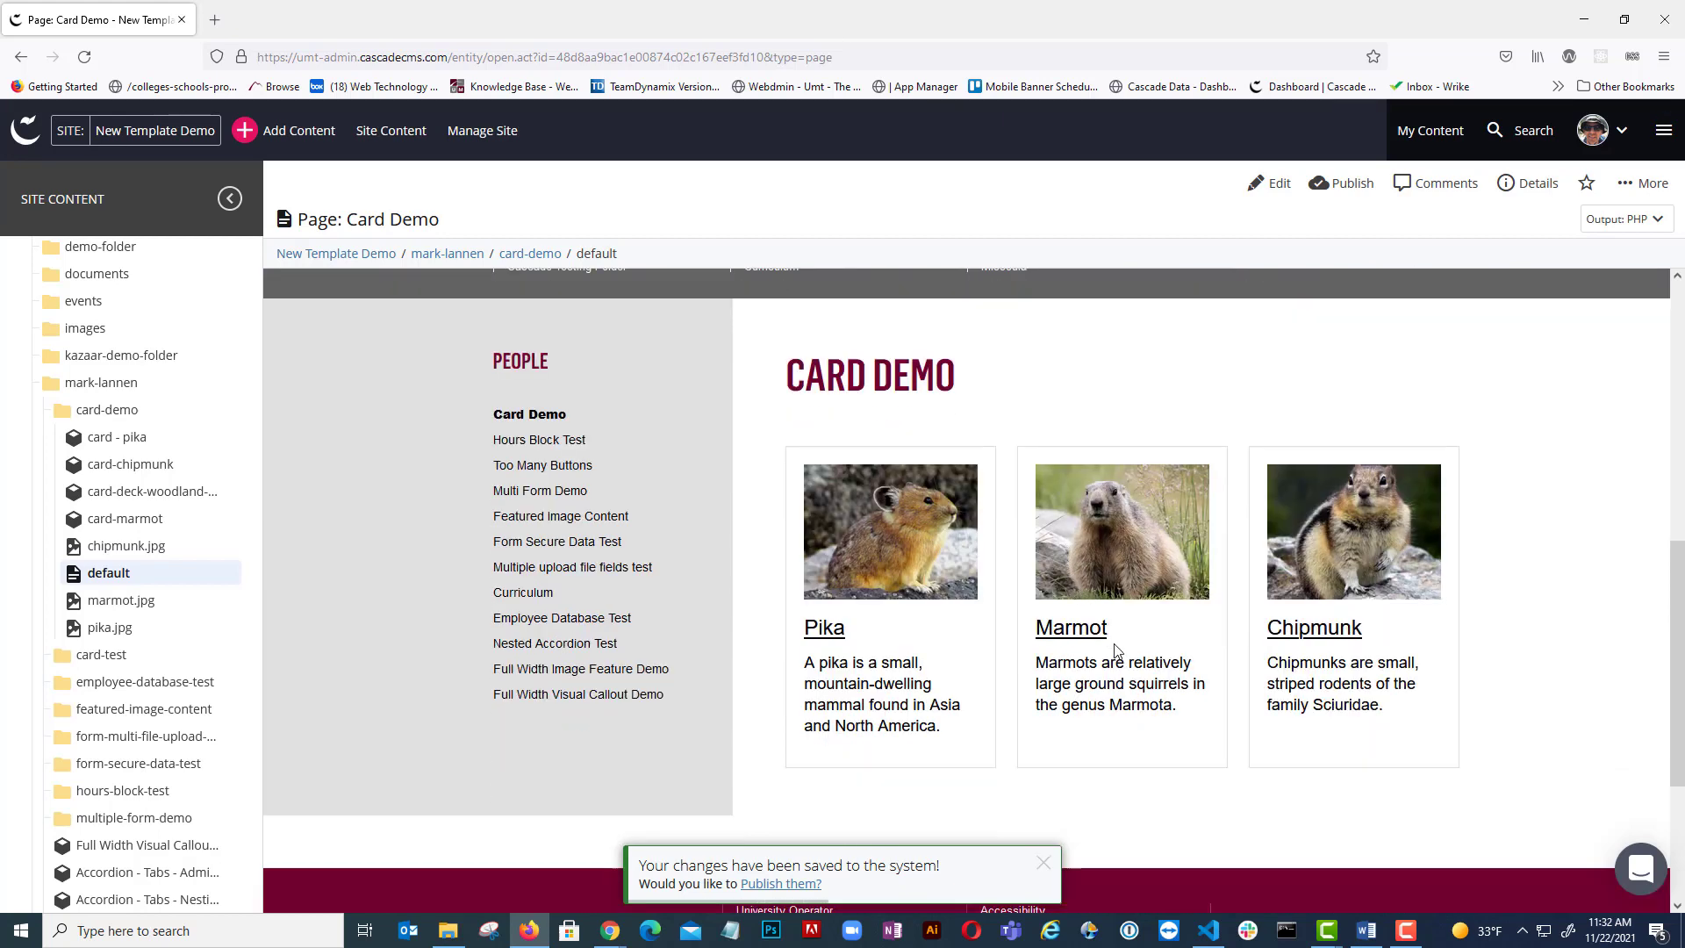